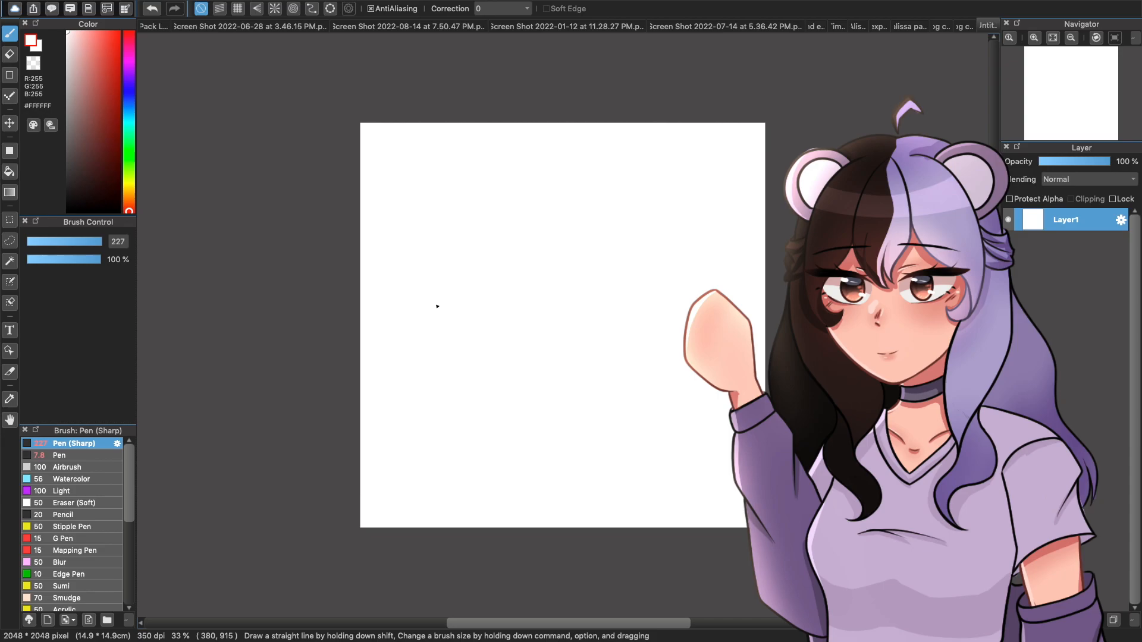
drag(687, 212, 745, 231)
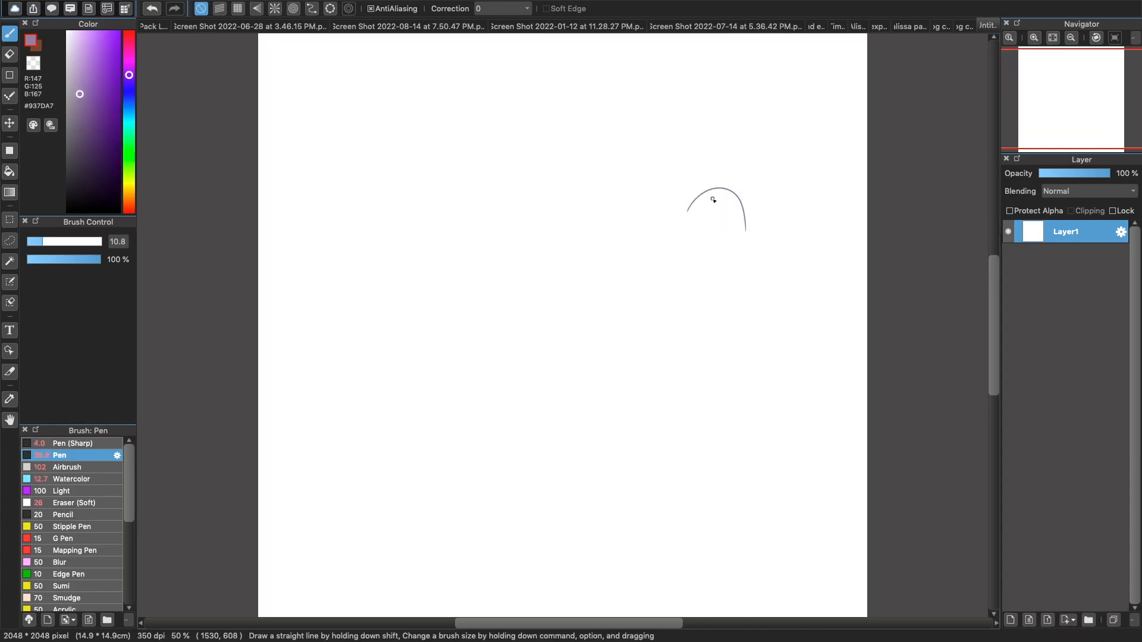
drag(712, 196, 714, 199)
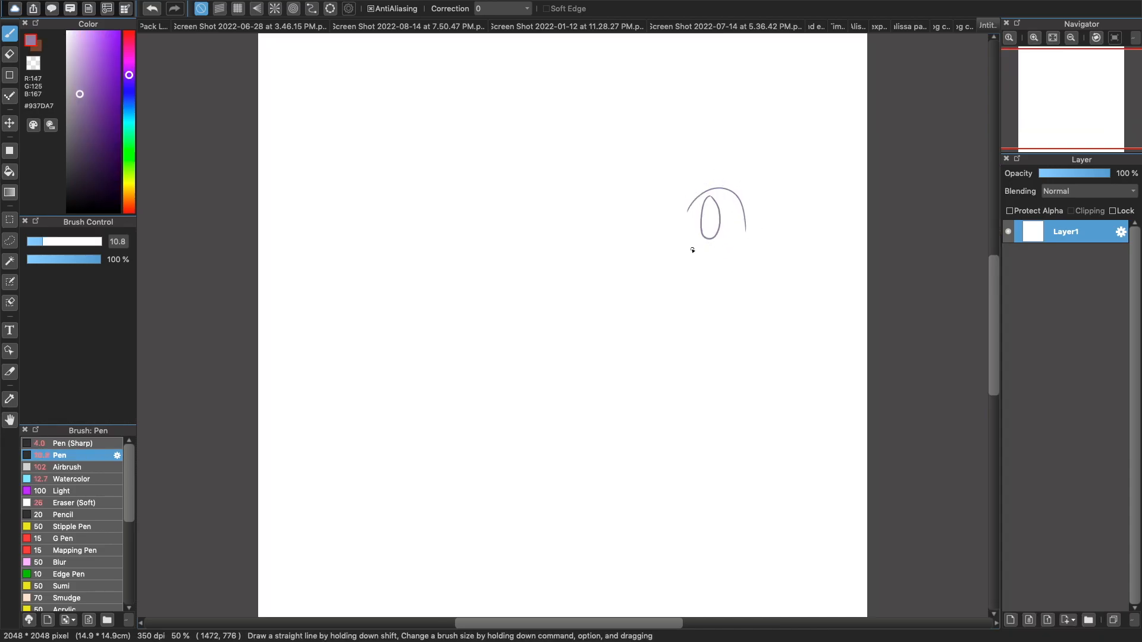
drag(692, 250, 725, 244)
key(super+z)
key(super+z)
- Draw a curved upper lash line in dark purple #22192C with the Pen (Sharp) brush at size 26
click(1035, 38)
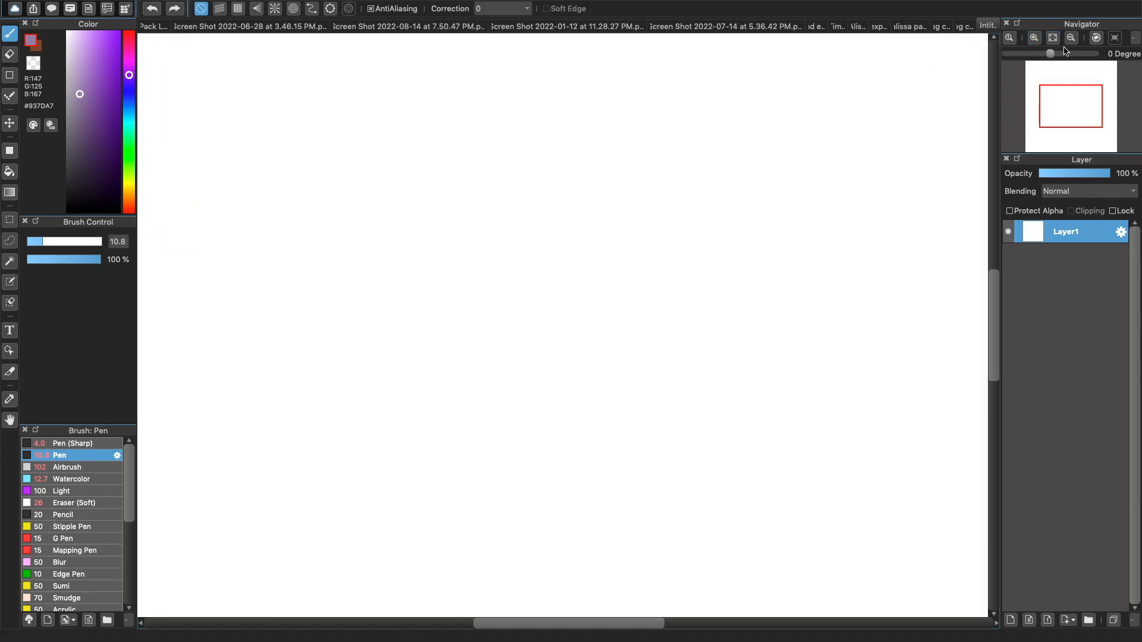
click(97, 164)
click(99, 173)
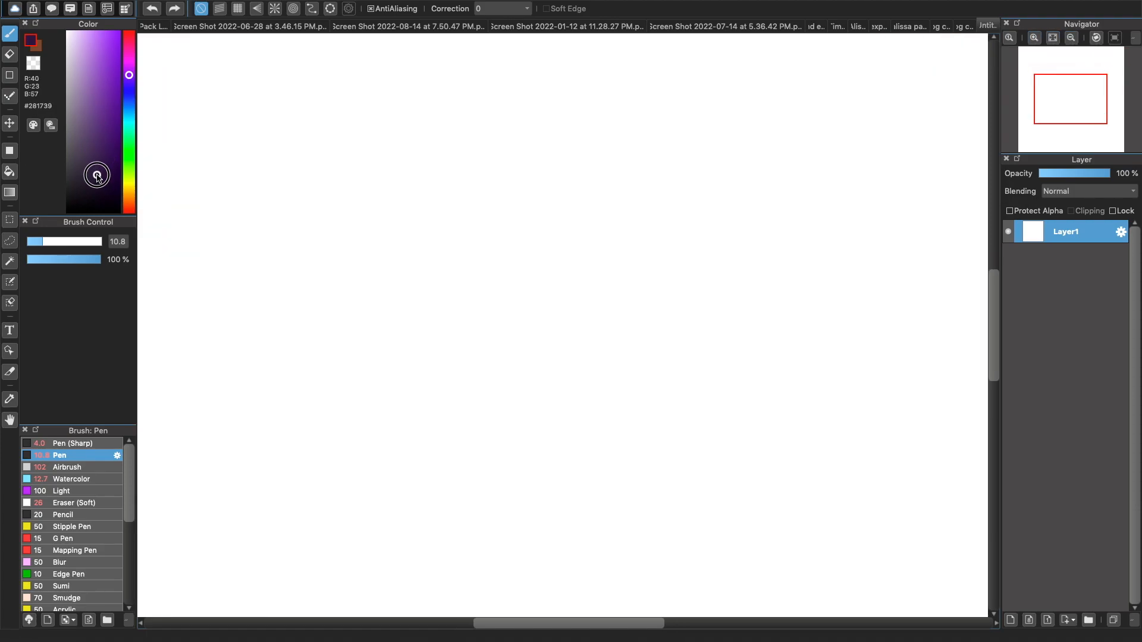
drag(556, 181, 598, 167)
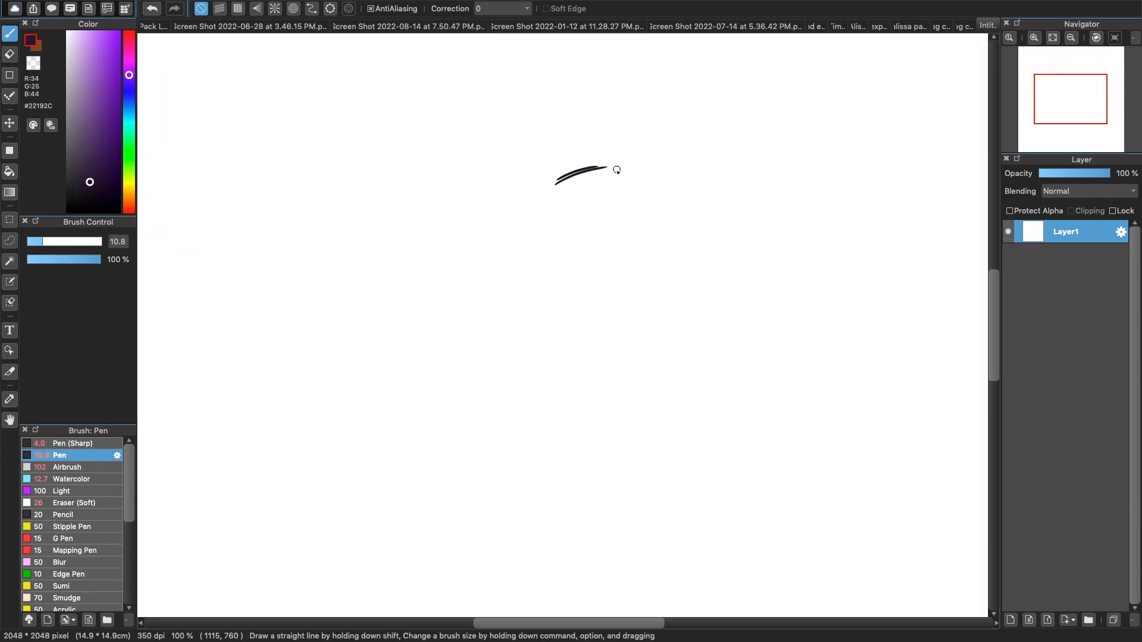
key(super+z)
drag(61, 244, 66, 239)
click(73, 443)
mouse_move(434, 280)
mouse_down()
mouse_move(518, 255)
mouse_move(428, 286)
mouse_move(469, 259)
mouse_move(573, 266)
mouse_move(541, 258)
mouse_move(624, 276)
mouse_up()
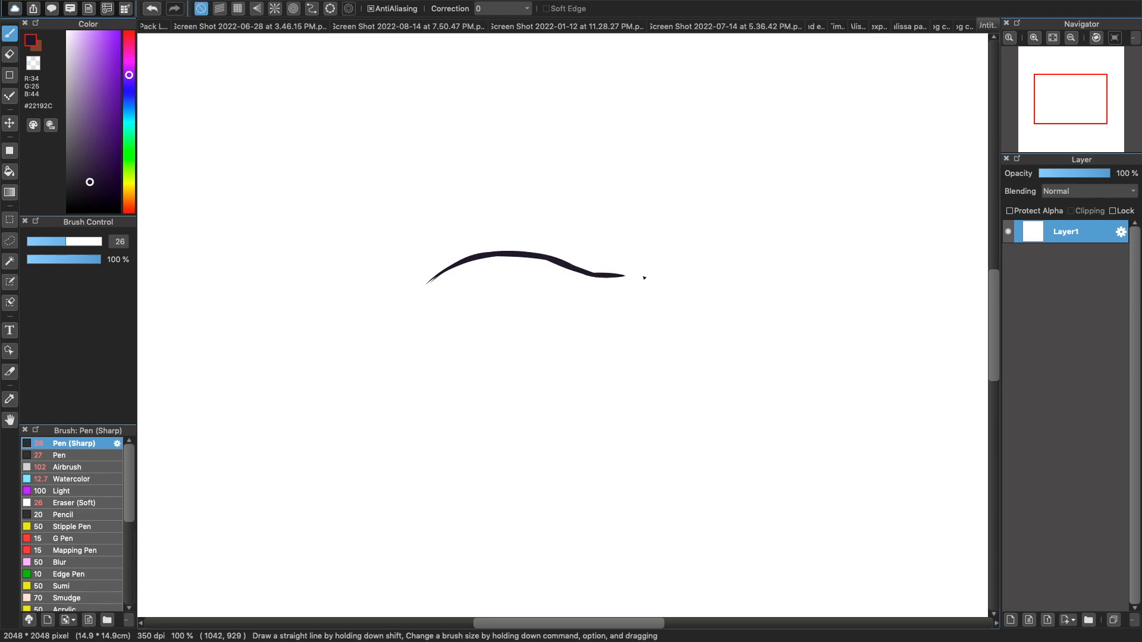
- Draw a short, upward-curving lower lash line centred beneath the upper lash line
drag(466, 338, 545, 337)
key(super+z)
drag(463, 375, 543, 369)
key(super+z)
drag(470, 379, 545, 374)
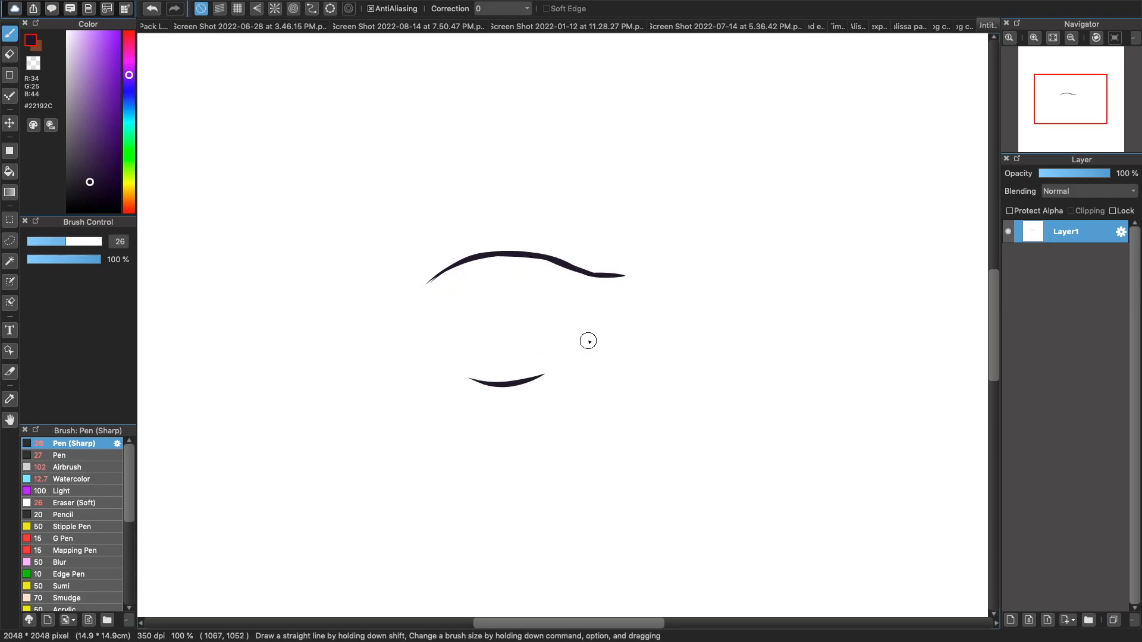
mouse_move(476, 266)
mouse_down()
mouse_move(484, 352)
mouse_move(492, 266)
mouse_move(510, 355)
mouse_move(502, 255)
mouse_up()
key(super+z)
key(super+z)
mouse_move(469, 379)
mouse_down()
mouse_move(525, 292)
mouse_move(509, 376)
mouse_up()
key(super+z)
mouse_move(423, 286)
mouse_down()
mouse_move(477, 258)
mouse_move(629, 284)
mouse_up()
key(super+z)
- Thicken the upper lash line and extend its inner end downward using the Pen brush at size 27
click(66, 467)
click(60, 455)
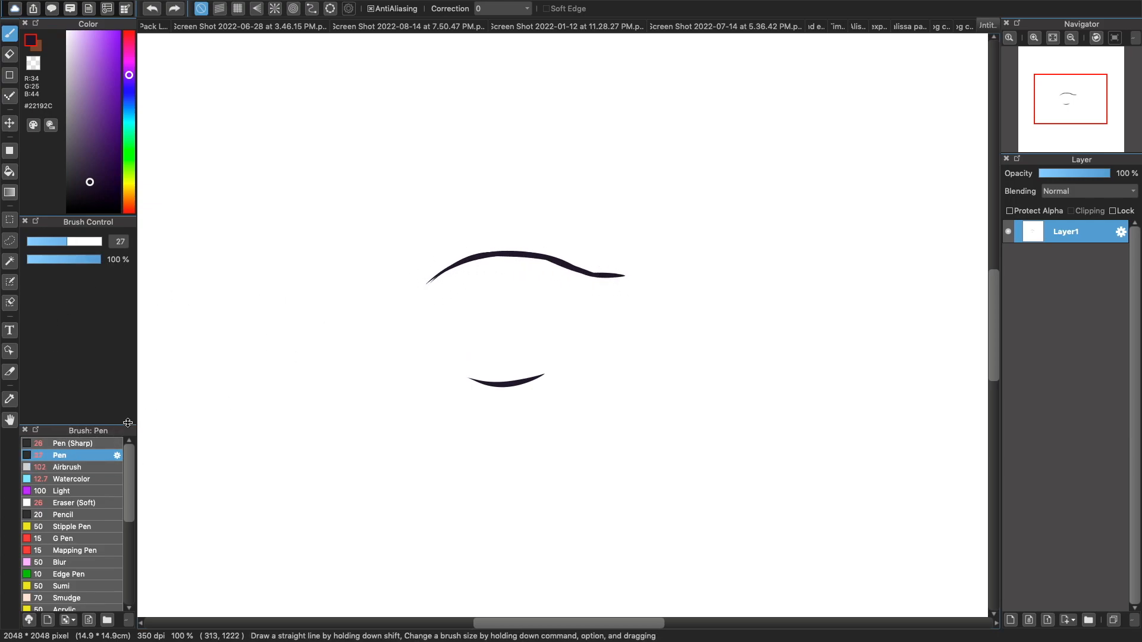
mouse_move(424, 288)
mouse_down()
mouse_move(466, 263)
mouse_move(542, 261)
mouse_move(624, 275)
mouse_up()
key(super+z)
mouse_move(422, 290)
mouse_down()
mouse_move(568, 269)
mouse_move(495, 257)
mouse_move(547, 261)
mouse_up()
key(super+z)
mouse_move(474, 264)
mouse_down()
mouse_move(573, 270)
mouse_move(535, 256)
mouse_move(619, 276)
mouse_up()
- Extend the lower lash line outward with two small dashes and add pointed lashes along a thicker upper lash line
mouse_move(473, 378)
mouse_down()
mouse_move(554, 369)
mouse_move(514, 384)
mouse_move(485, 384)
mouse_move(574, 359)
mouse_up()
key(super+z)
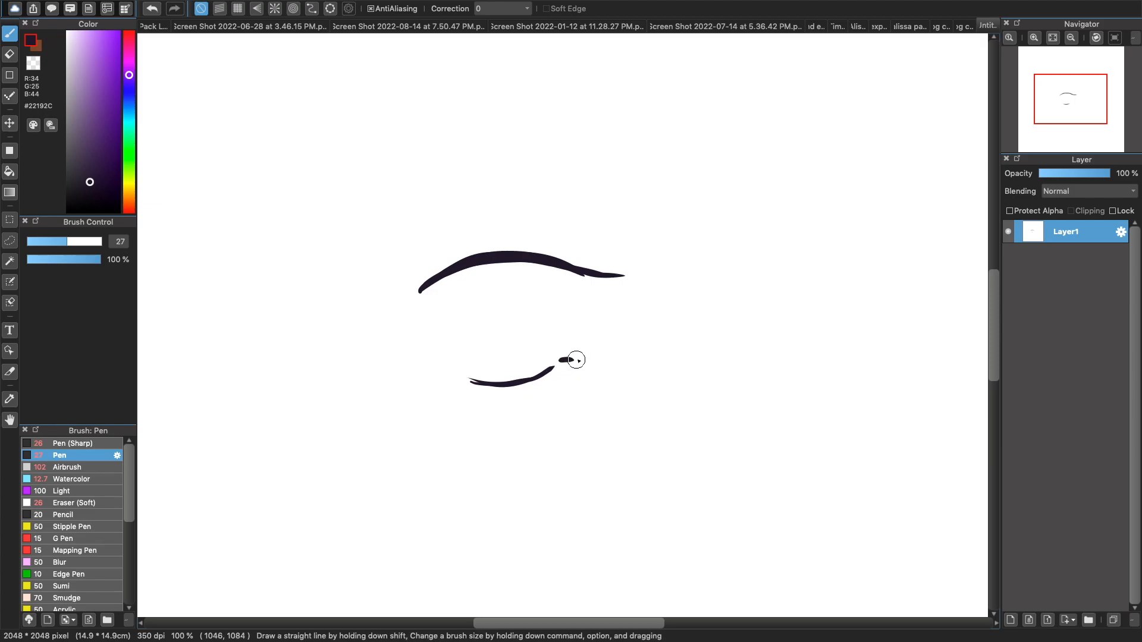
drag(588, 254, 562, 260)
drag(494, 256, 512, 238)
mouse_move(447, 270)
mouse_down()
mouse_move(424, 275)
mouse_move(486, 255)
mouse_move(586, 276)
mouse_up()
mouse_move(458, 268)
mouse_down()
mouse_move(515, 267)
mouse_move(492, 248)
mouse_move(442, 325)
mouse_move(497, 258)
mouse_move(484, 257)
mouse_up()
key(super+z)
key(super+z)
mouse_move(473, 381)
mouse_down()
mouse_move(454, 316)
mouse_move(522, 357)
mouse_move(502, 376)
mouse_up()
key(super+z)
- Draw a second eye beside the first with a straight upper lid, pointed lashes, and a curved lower line with two dashes
drag(714, 302, 876, 304)
key(super+z)
mouse_move(746, 383)
mouse_down()
mouse_move(826, 383)
mouse_move(800, 392)
mouse_move(837, 383)
mouse_up()
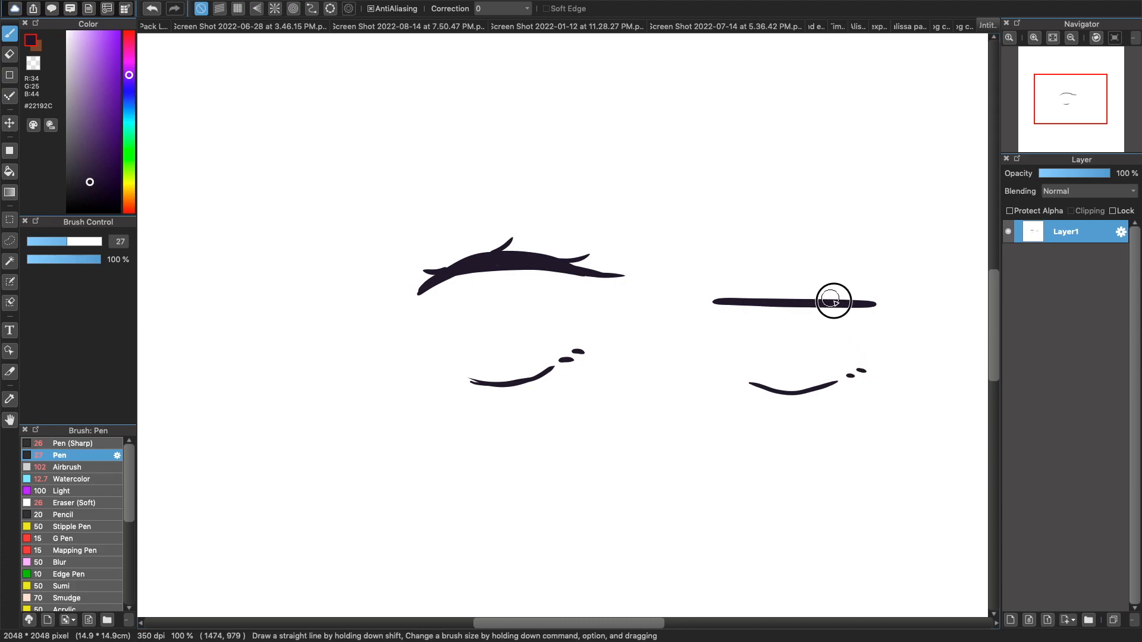
drag(831, 301, 858, 287)
mouse_move(780, 302)
mouse_down()
mouse_move(716, 294)
mouse_move(746, 305)
mouse_move(769, 356)
mouse_move(792, 307)
mouse_up()
- Add a U-shaped iris, a short crease above the lid and a slanted outer edge to the straight-lidded eye
key(super+z)
mouse_move(767, 379)
mouse_down()
mouse_move(801, 350)
mouse_move(742, 360)
mouse_move(777, 317)
mouse_move(792, 377)
mouse_move(764, 383)
mouse_move(776, 318)
mouse_move(799, 378)
mouse_move(773, 383)
mouse_up()
key(super+z)
key(super+z)
drag(885, 340, 909, 357)
key(super+z)
key(super+z)
mouse_move(736, 304)
mouse_down()
mouse_move(778, 355)
mouse_move(787, 320)
mouse_move(744, 325)
mouse_move(773, 369)
mouse_move(797, 347)
mouse_move(799, 302)
mouse_up()
key(super+z)
drag(714, 277, 748, 277)
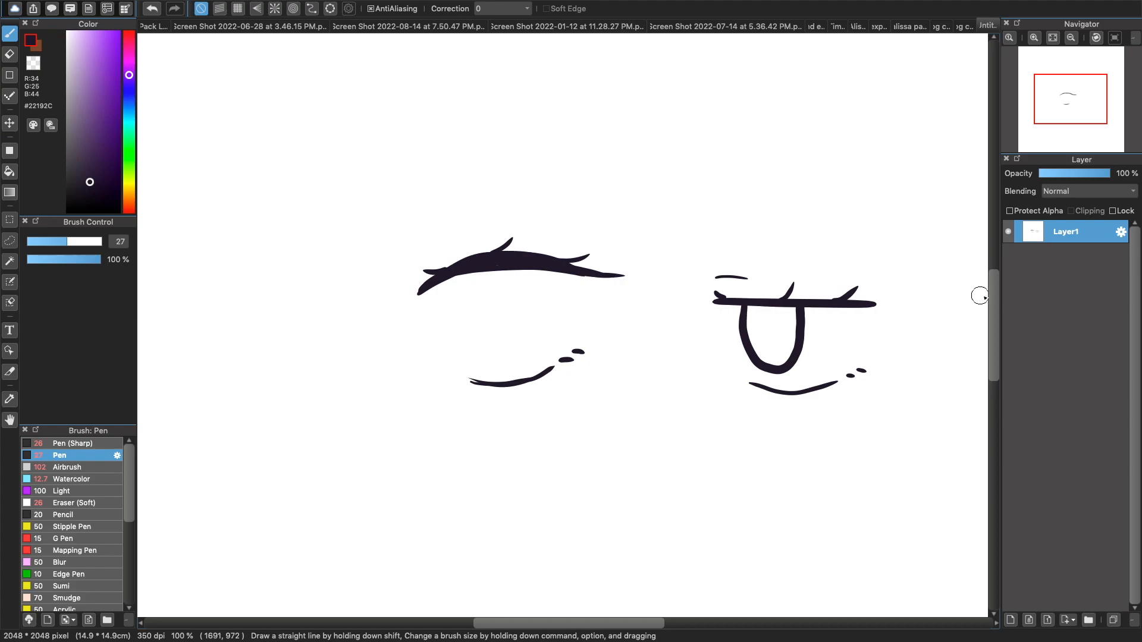
drag(863, 310, 850, 342)
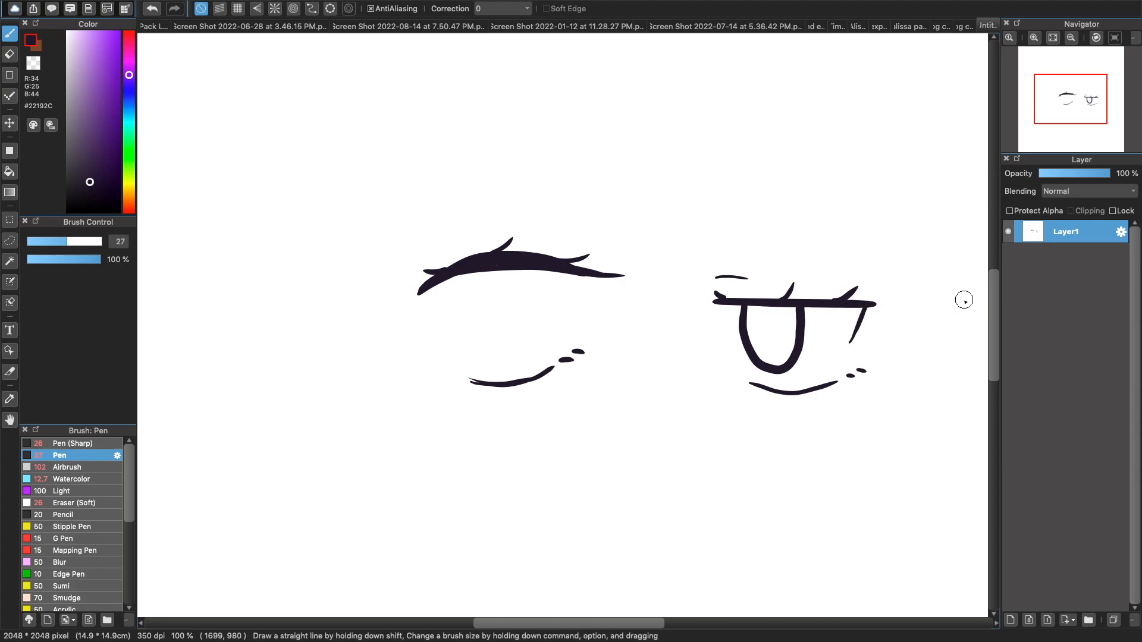
- Undo the straight-lidded eye beside the first eye
key(super+z)
key(super+z)
key(super+z)
key(super+z)
key(super+z)
key(super+z)
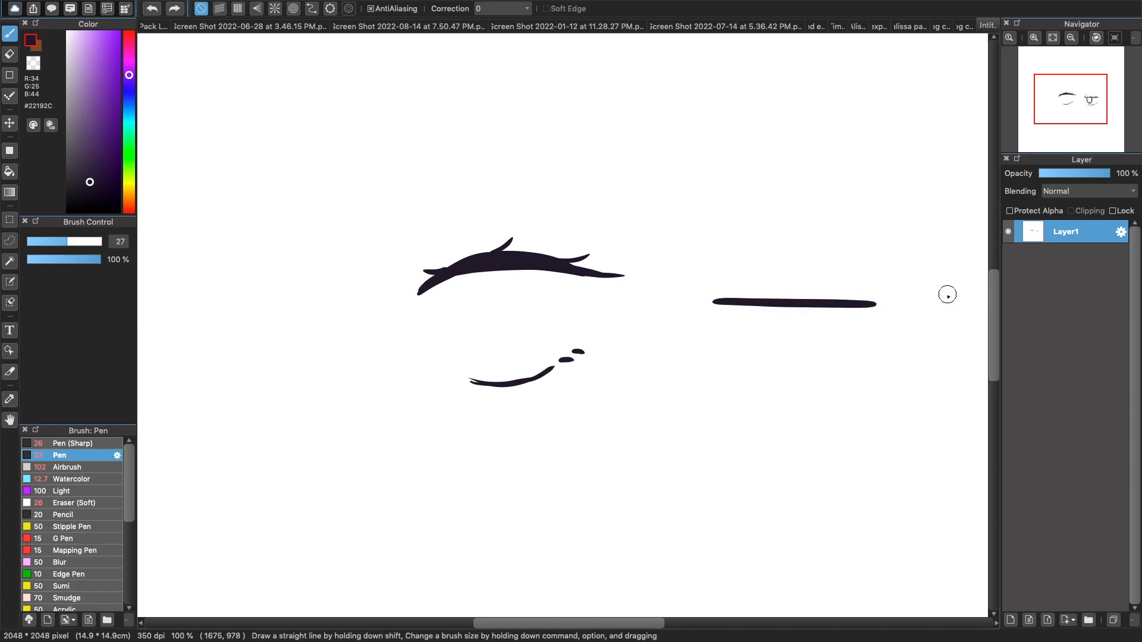
mouse_move(746, 329)
mouse_down()
mouse_move(769, 298)
mouse_move(846, 338)
mouse_up()
key(super+z)
- Draw a rounder second eye with an arched upper lash line, a tall oval iris and a short lower line
mouse_move(752, 320)
mouse_down()
mouse_move(817, 297)
mouse_move(853, 343)
mouse_up()
mouse_move(767, 300)
mouse_down()
mouse_move(764, 347)
mouse_move(804, 349)
mouse_move(801, 288)
mouse_up()
drag(764, 374, 829, 367)
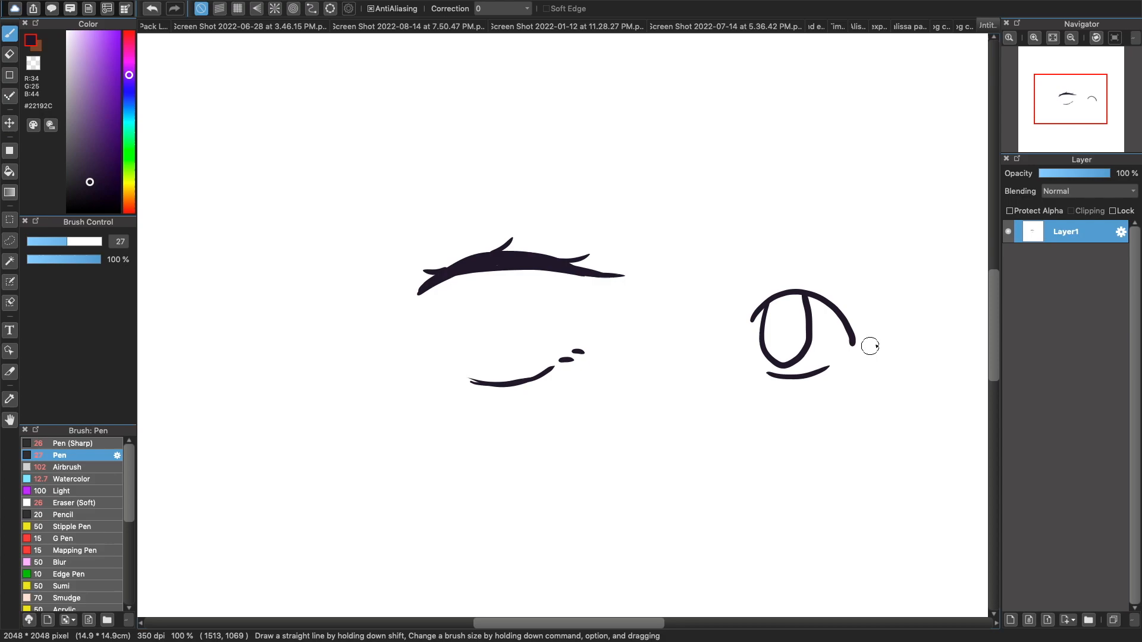
key(super+z)
key(super+z)
mouse_move(818, 376)
mouse_down()
mouse_move(770, 371)
mouse_move(770, 315)
mouse_move(808, 313)
mouse_move(804, 372)
mouse_move(769, 367)
mouse_move(770, 320)
mouse_move(805, 317)
mouse_move(789, 375)
mouse_up()
key(super+z)
- Add small lashes along the round eye's arched lid and short dashes at the outer end of its lower line
mouse_move(766, 304)
mouse_down()
mouse_move(751, 304)
mouse_move(823, 291)
mouse_up()
drag(864, 337, 856, 342)
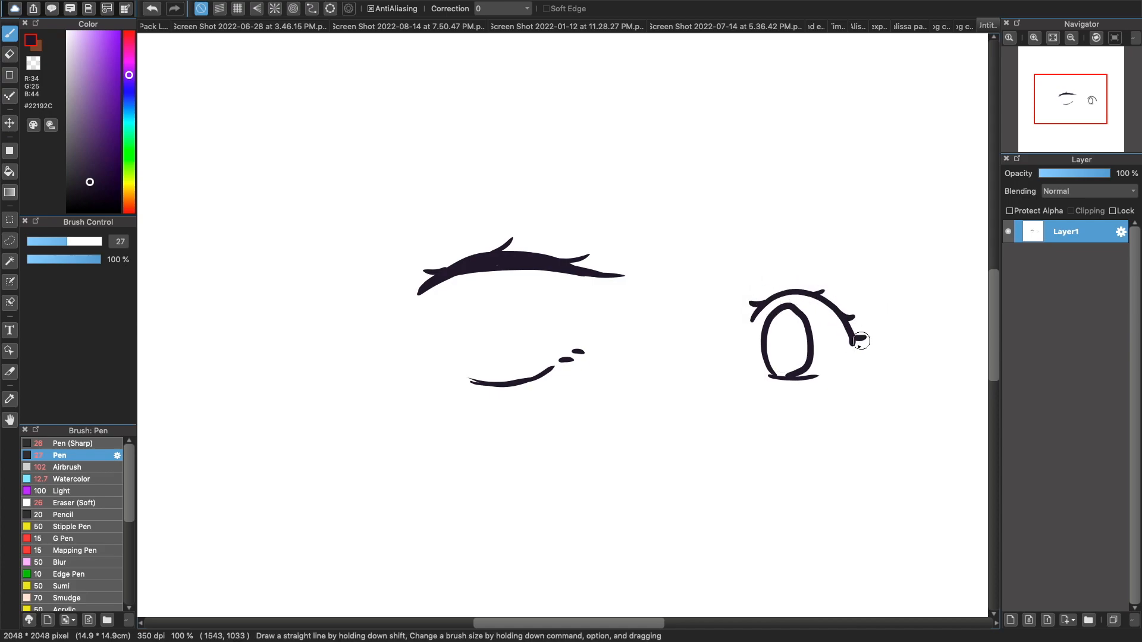
drag(826, 376, 827, 375)
drag(836, 367, 843, 370)
drag(777, 316, 782, 323)
key(super+z)
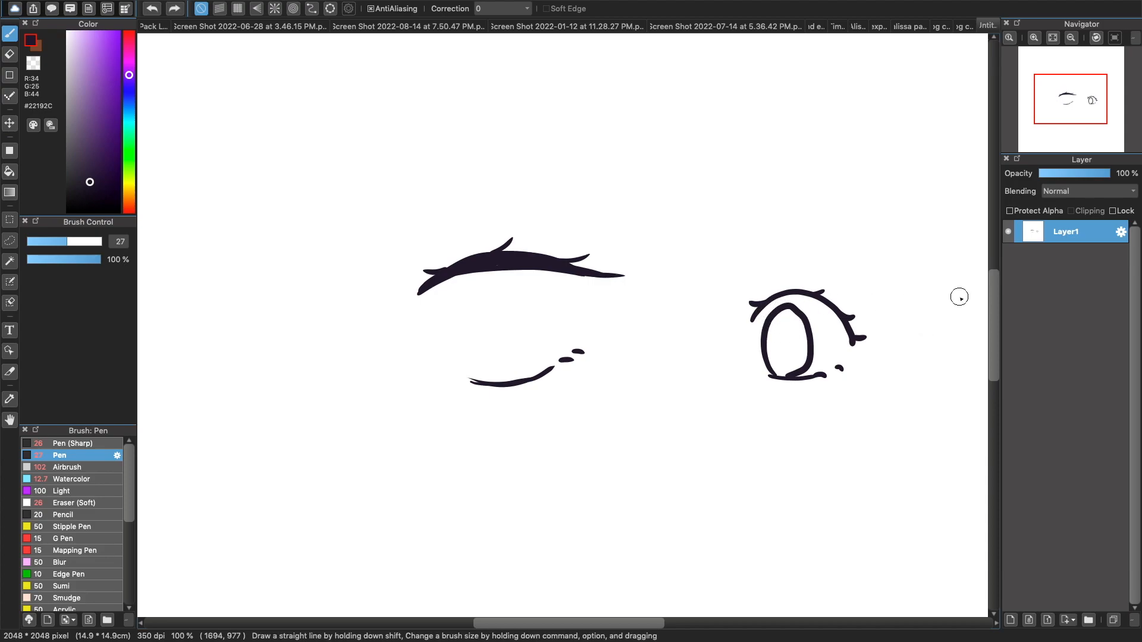
- Undo all strokes of the round eye beside the first eye
key(super+z)
key(super+z)
key(super+z)
key(super+z)
key(super+z)
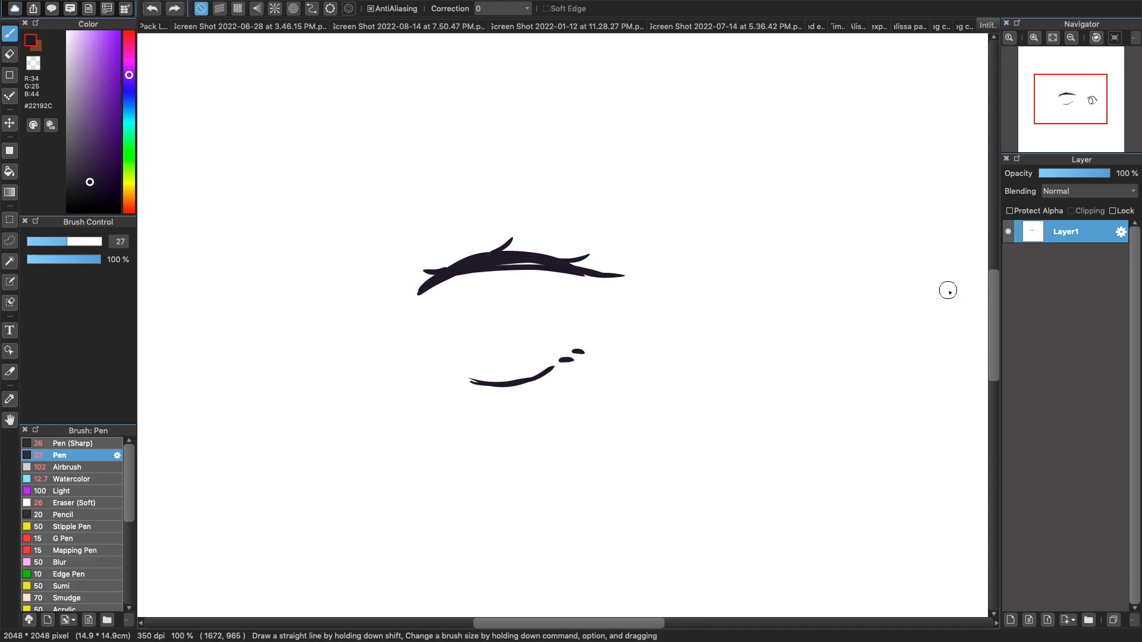
- Draw another eye beside the first with a downward-sloping arched upper lid and a short flat lower line
mouse_move(723, 313)
mouse_down()
mouse_move(809, 316)
mouse_move(833, 332)
mouse_up()
mouse_move(738, 376)
mouse_down()
mouse_move(791, 374)
mouse_move(800, 360)
mouse_up()
key(super+z)
key(super+z)
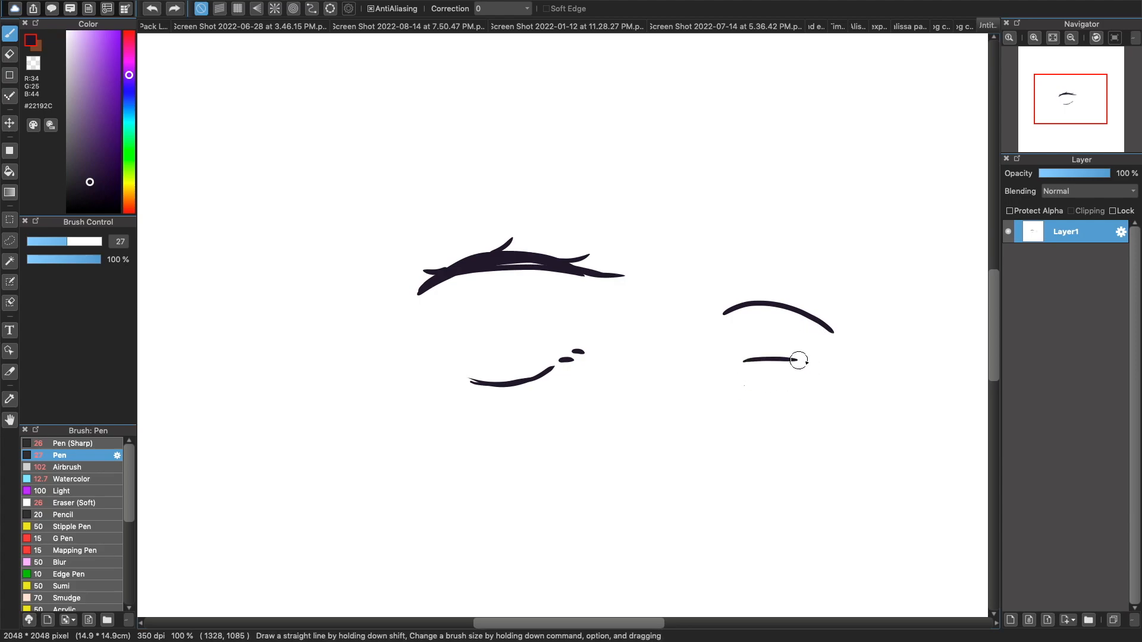
mouse_move(741, 309)
mouse_down()
mouse_move(768, 345)
mouse_move(778, 307)
mouse_move(753, 309)
mouse_move(790, 352)
mouse_up()
key(super+z)
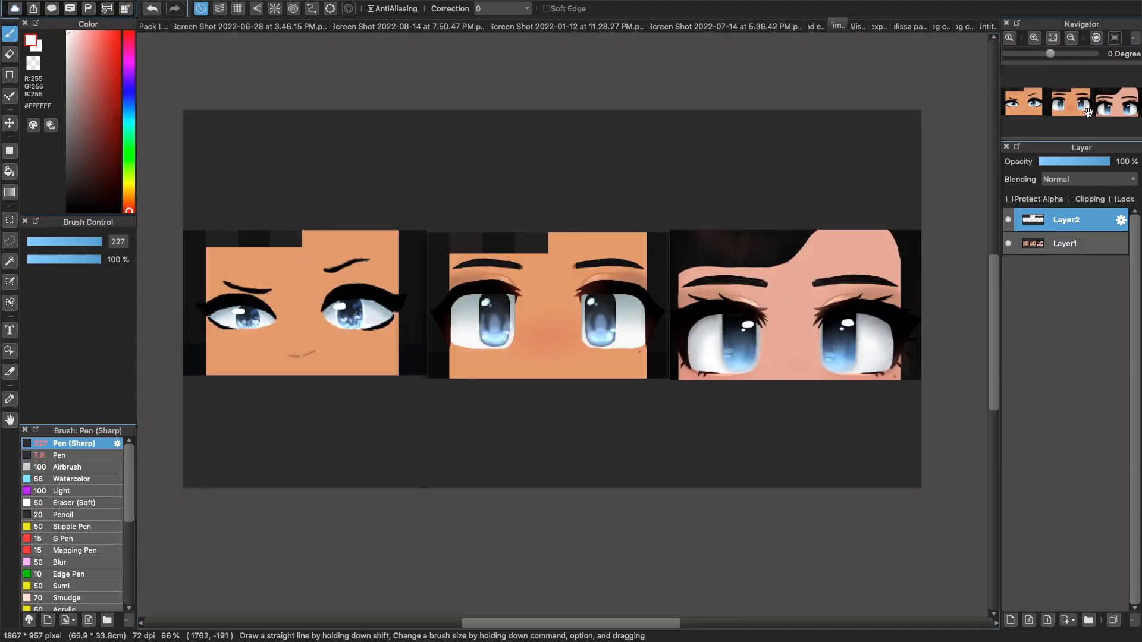
- Set the Pen (Sharp) brush to white at size 19 for marking the leftmost face reference
drag(1074, 100, 1031, 73)
click(1033, 38)
click(1034, 38)
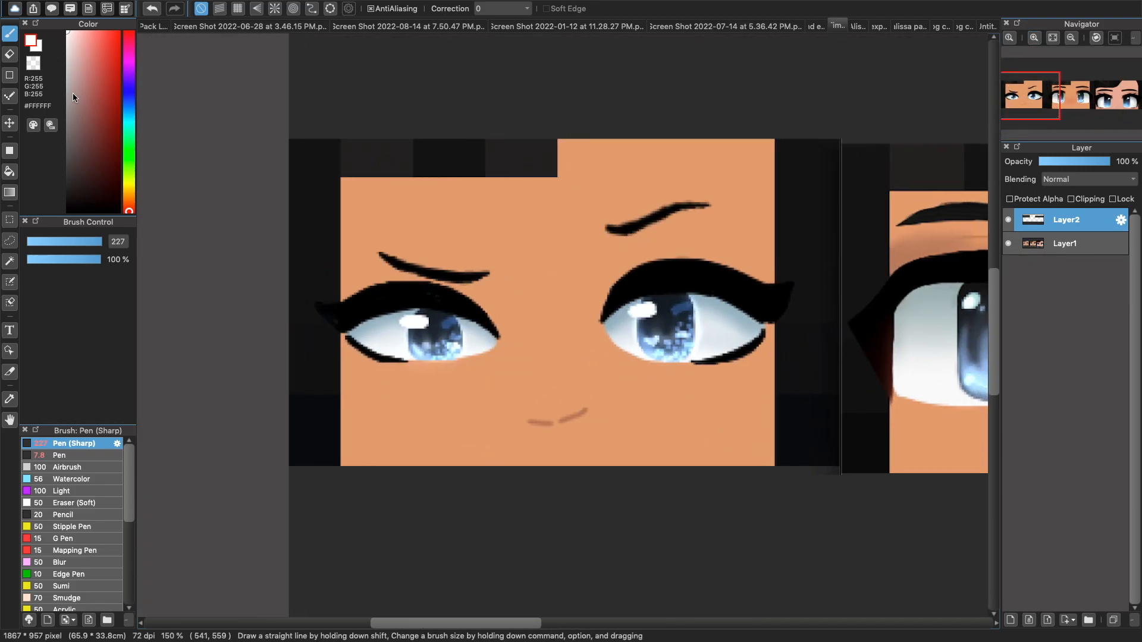
click(65, 33)
click(56, 242)
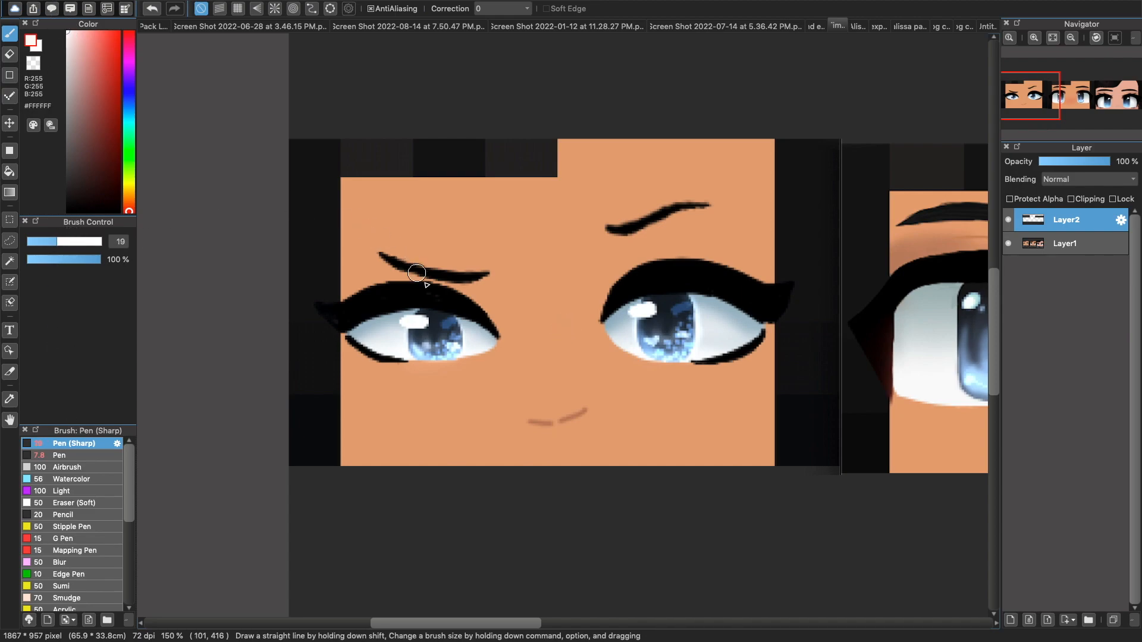
- Try tracing white curves along the upper lash lines of both eyes in the leftmost face reference
drag(325, 303, 462, 318)
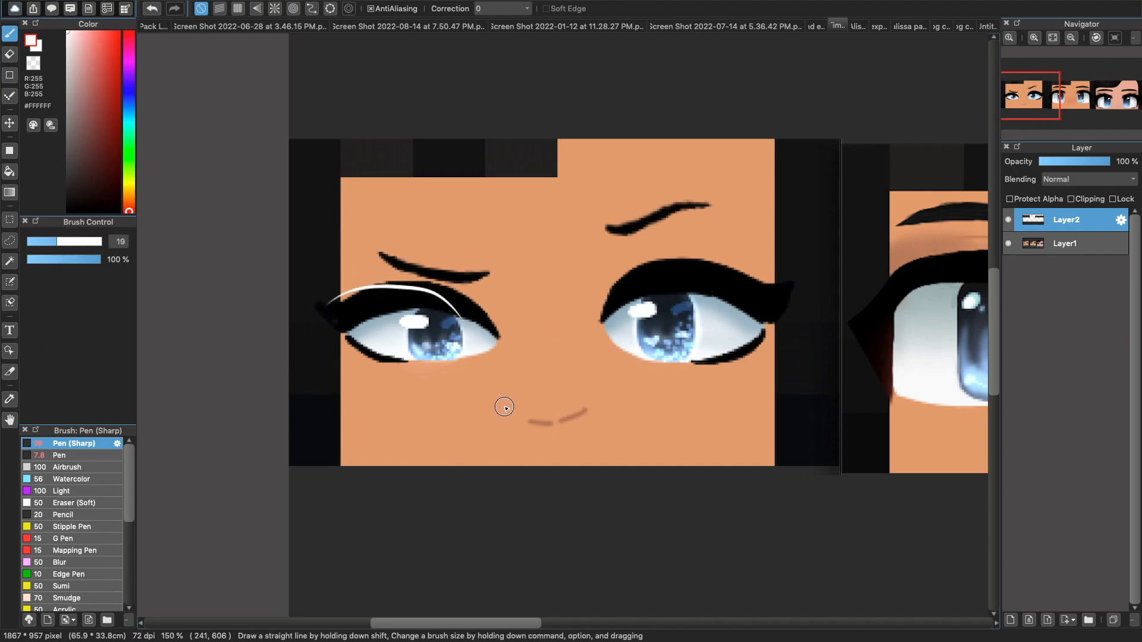
key(super+z)
drag(598, 315, 732, 271)
key(super+z)
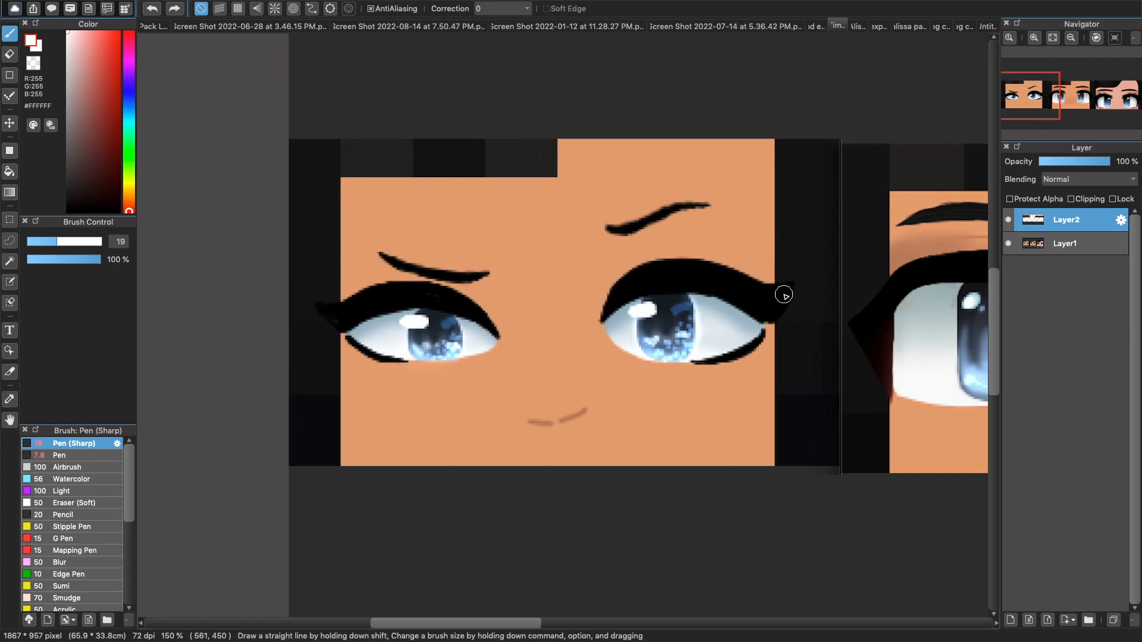
- Examine the rightmost face's eyes and open the sheet with four face references
drag(527, 621, 749, 531)
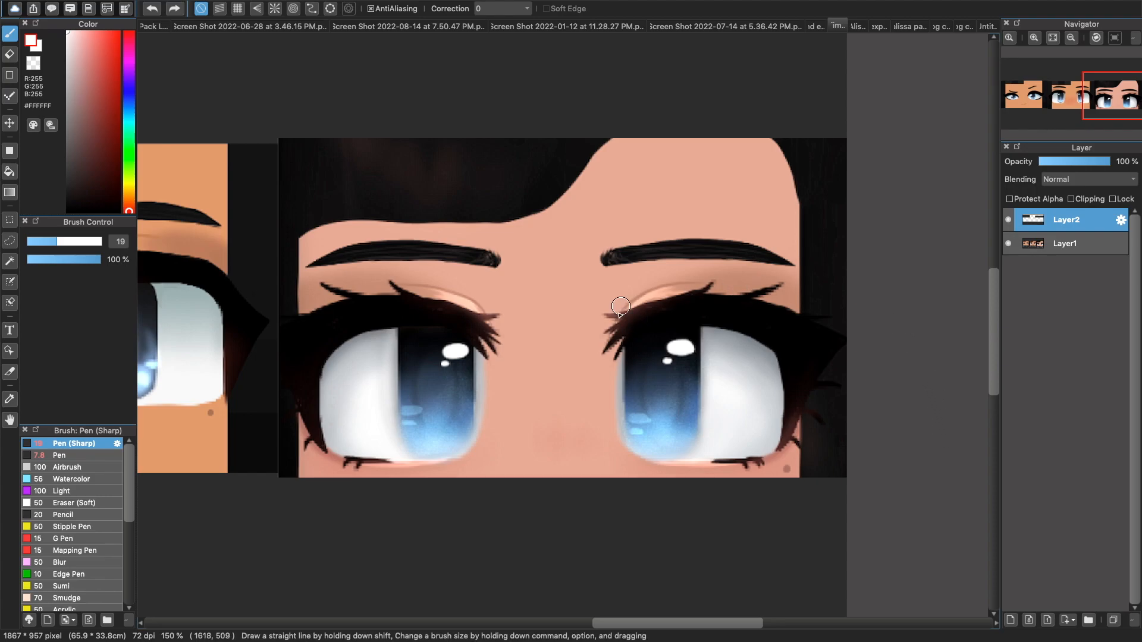
click(816, 25)
drag(1075, 95, 1072, 98)
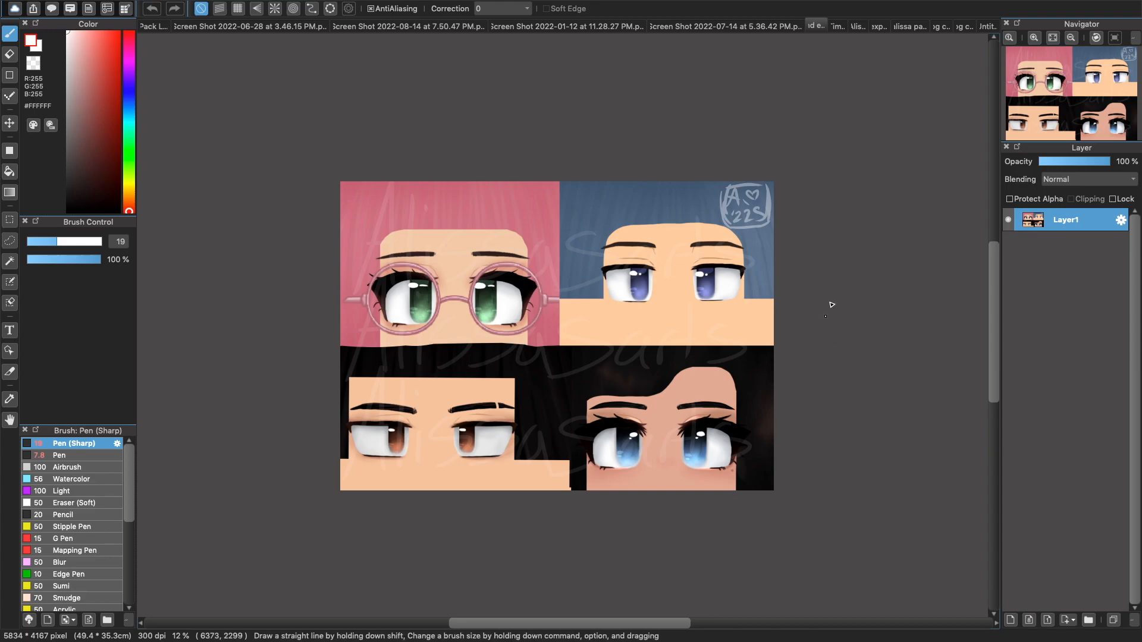
- Open the Screen Shot 2022-07-14 reference and try marking the right eye's outer lashes in the sampled lash colour
click(780, 27)
click(1035, 39)
click(1035, 39)
click(1034, 39)
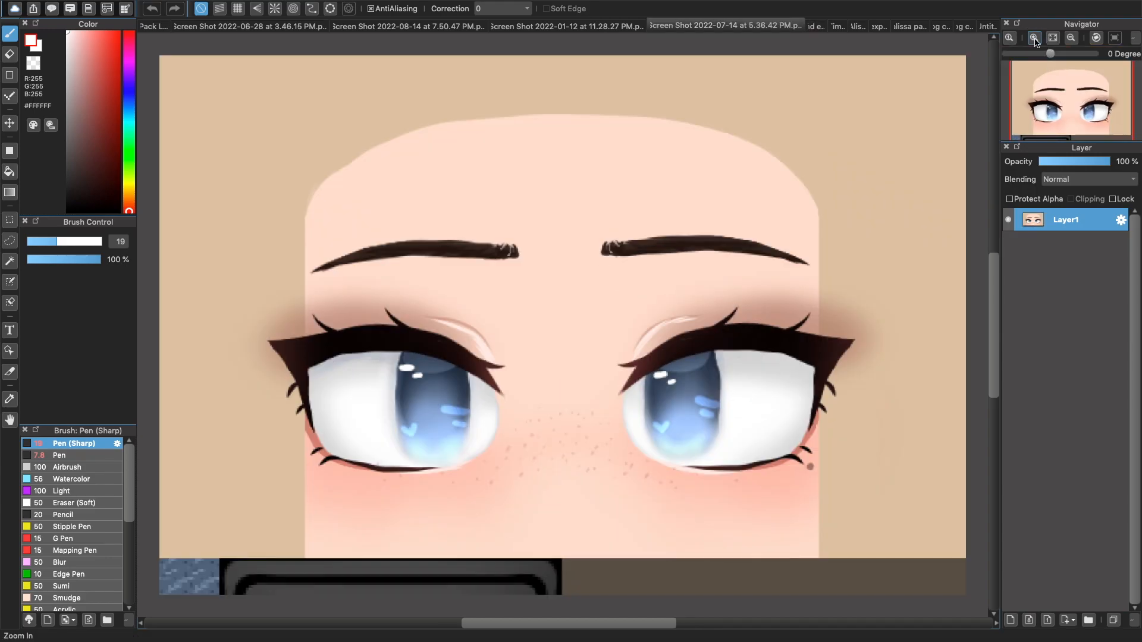
mouse_move(797, 365)
mouse_down()
mouse_move(777, 356)
mouse_move(835, 389)
mouse_up()
alt+click(769, 339)
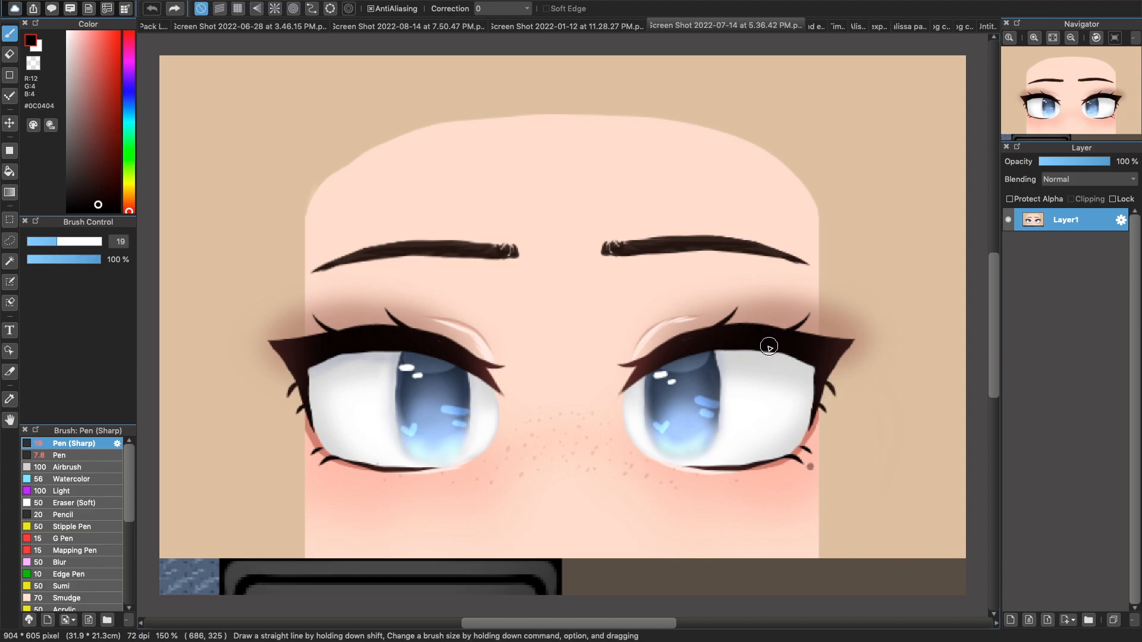
drag(769, 345, 827, 391)
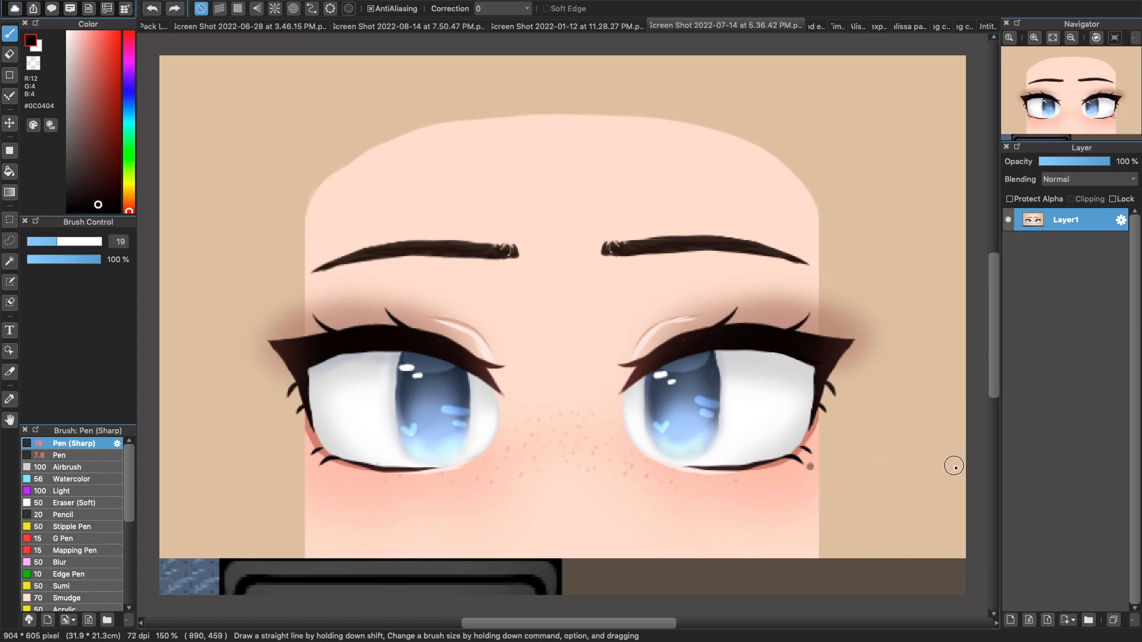
- Open the blocky brown-eyed face reference and handwrite "Old af" in white over its upper-right area
click(909, 26)
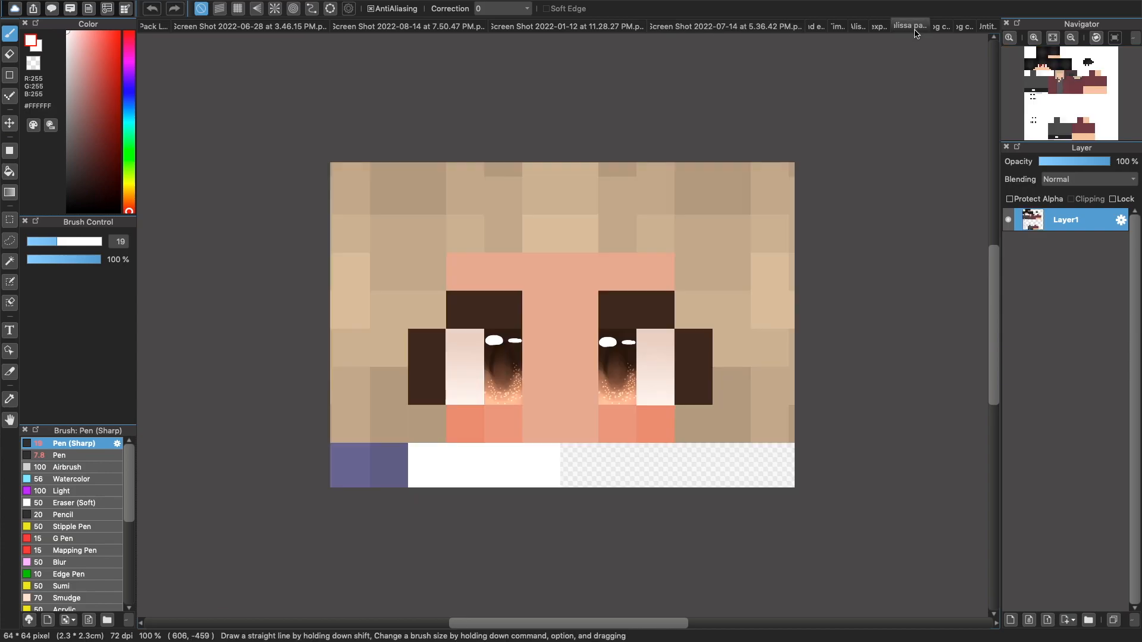
click(1034, 38)
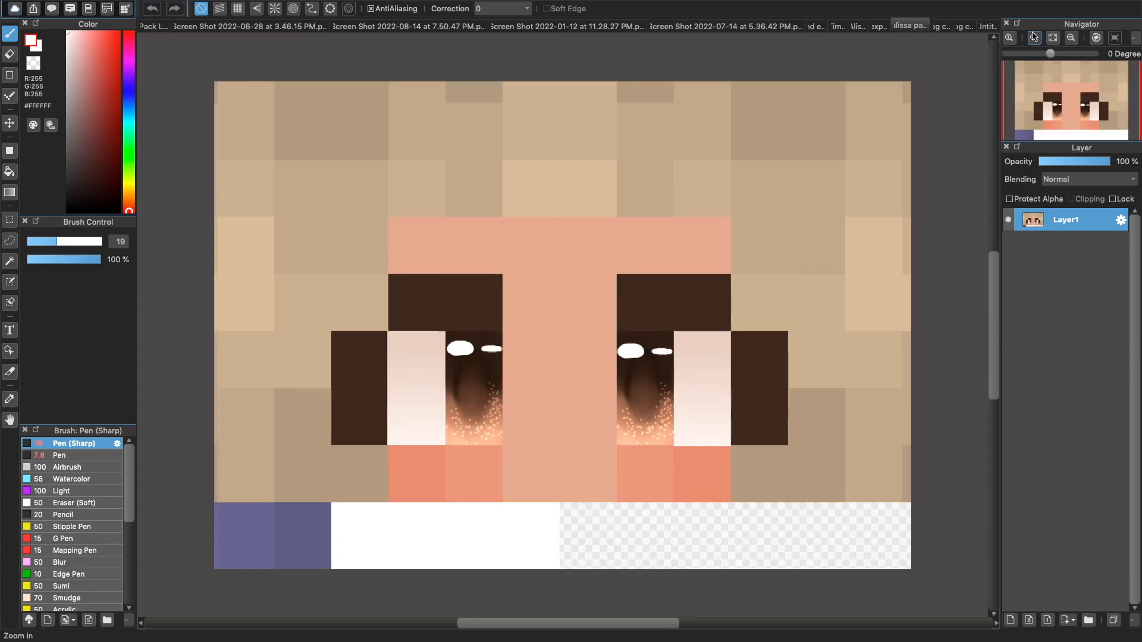
click(1034, 37)
click(1069, 38)
drag(1071, 100, 1064, 104)
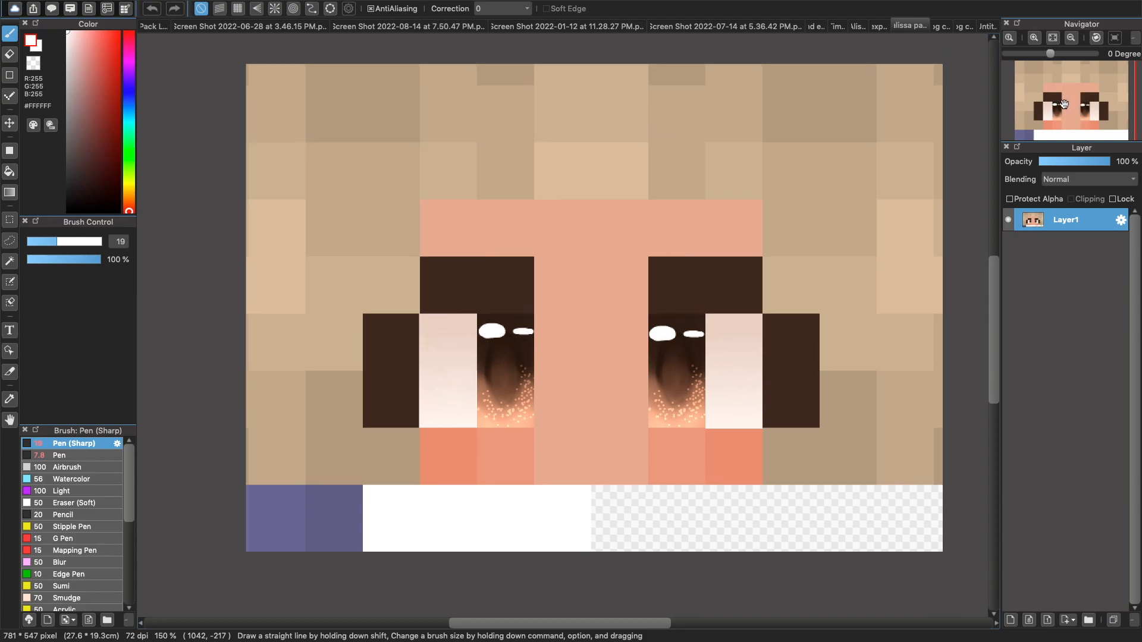
mouse_move(701, 183)
mouse_down()
mouse_move(725, 142)
mouse_move(759, 193)
mouse_move(773, 191)
mouse_up()
mouse_move(783, 127)
mouse_down()
mouse_move(791, 190)
mouse_move(826, 235)
mouse_move(863, 195)
mouse_up()
drag(813, 230, 866, 219)
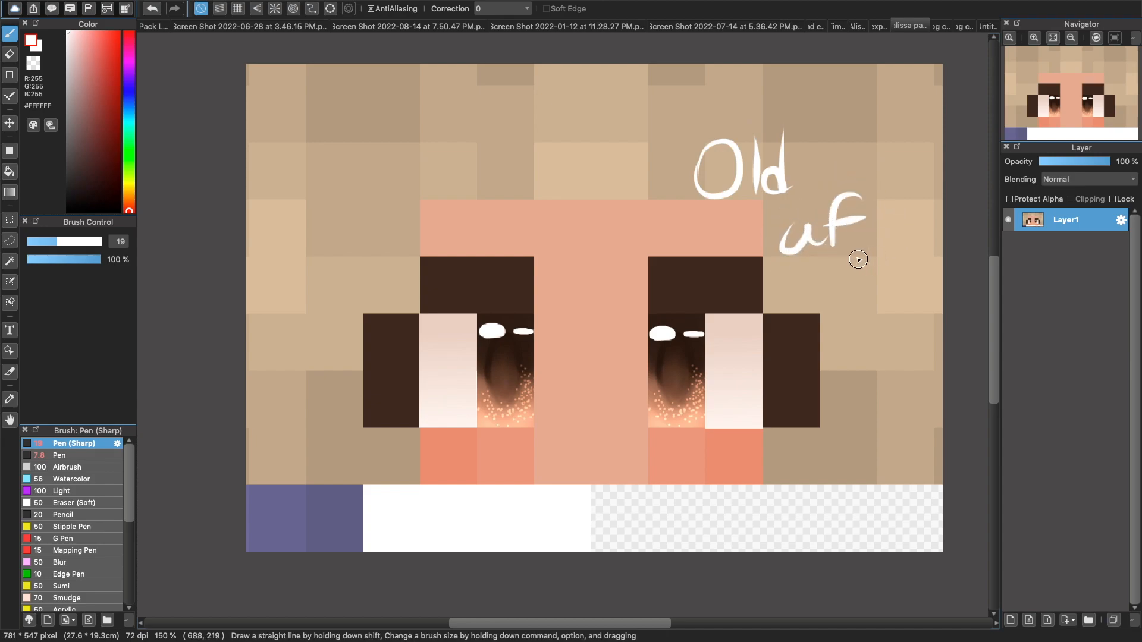
- Draw a small white crying face with T-shaped eyes and a short mouth below the handwritten text
drag(852, 261, 874, 260)
mouse_move(866, 265)
mouse_down()
mouse_move(866, 280)
mouse_move(911, 251)
mouse_up()
drag(899, 255, 896, 294)
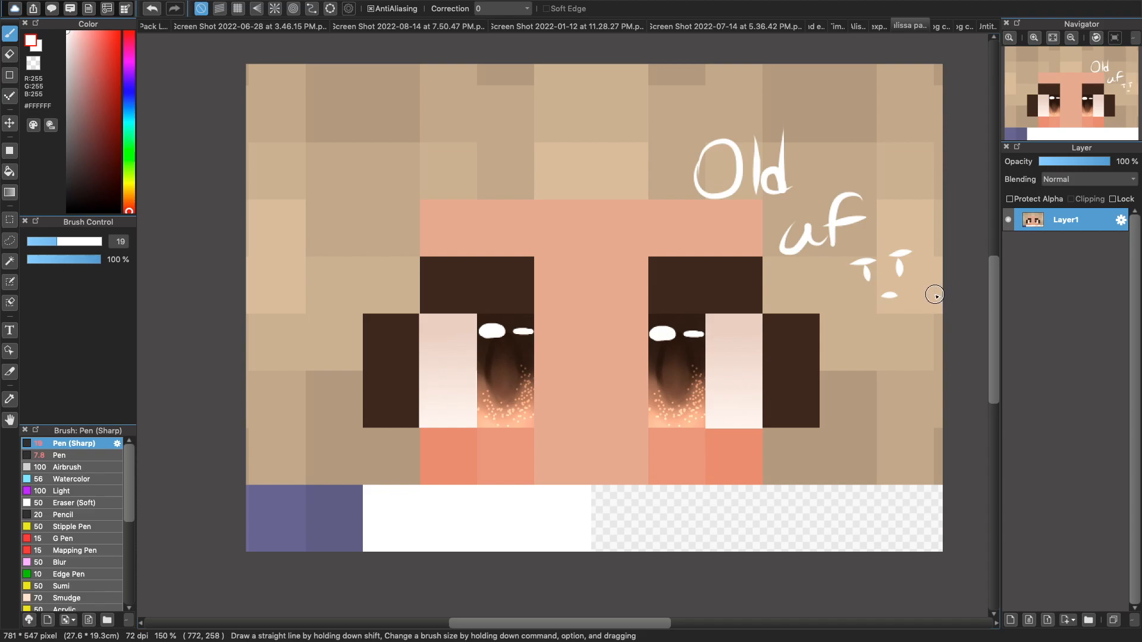
- Open the Screen Shot 2022-08-14 reference and examine its half-closed grey eyes up close
click(467, 26)
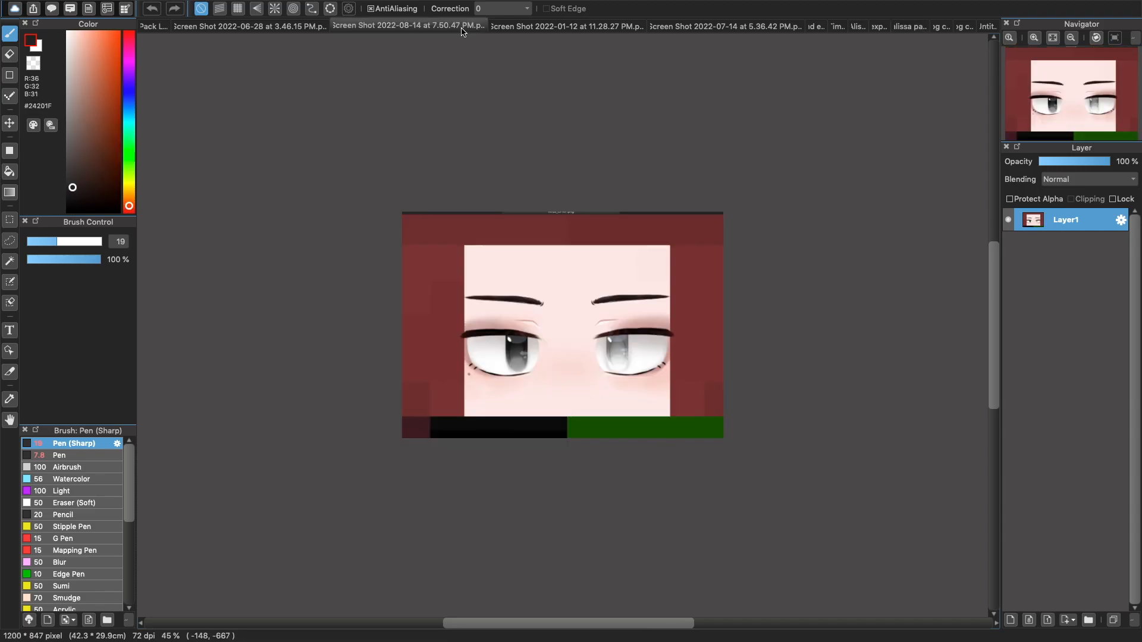
click(1034, 39)
click(1034, 38)
click(1035, 39)
mouse_move(1063, 86)
mouse_down()
mouse_move(1053, 75)
mouse_move(1070, 107)
mouse_move(1071, 94)
mouse_up()
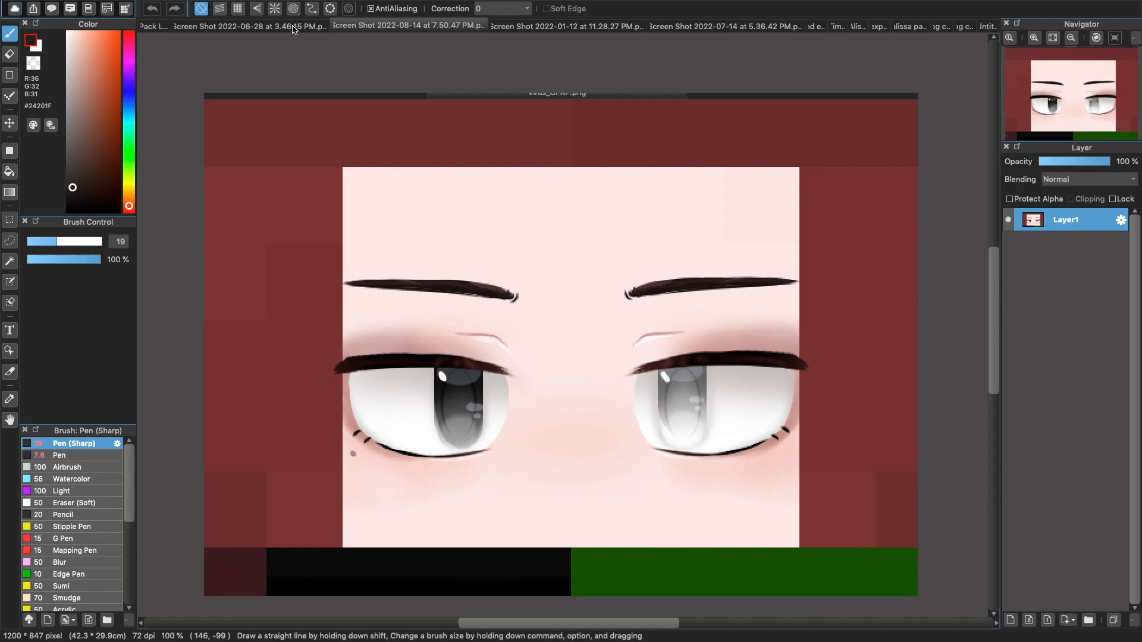
- Open the Screen Shot 2022-06-28 reference and examine its orange eyes with winged lashes up close
click(294, 28)
click(1034, 38)
click(1034, 38)
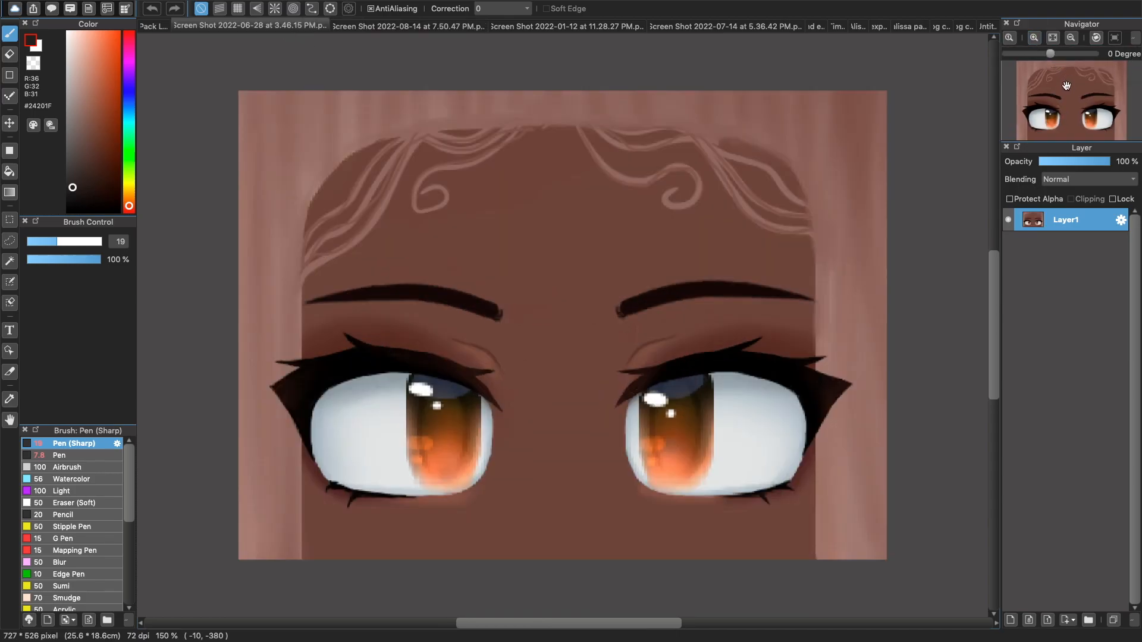
mouse_move(991, 281)
mouse_down()
mouse_move(992, 301)
mouse_move(992, 269)
mouse_up()
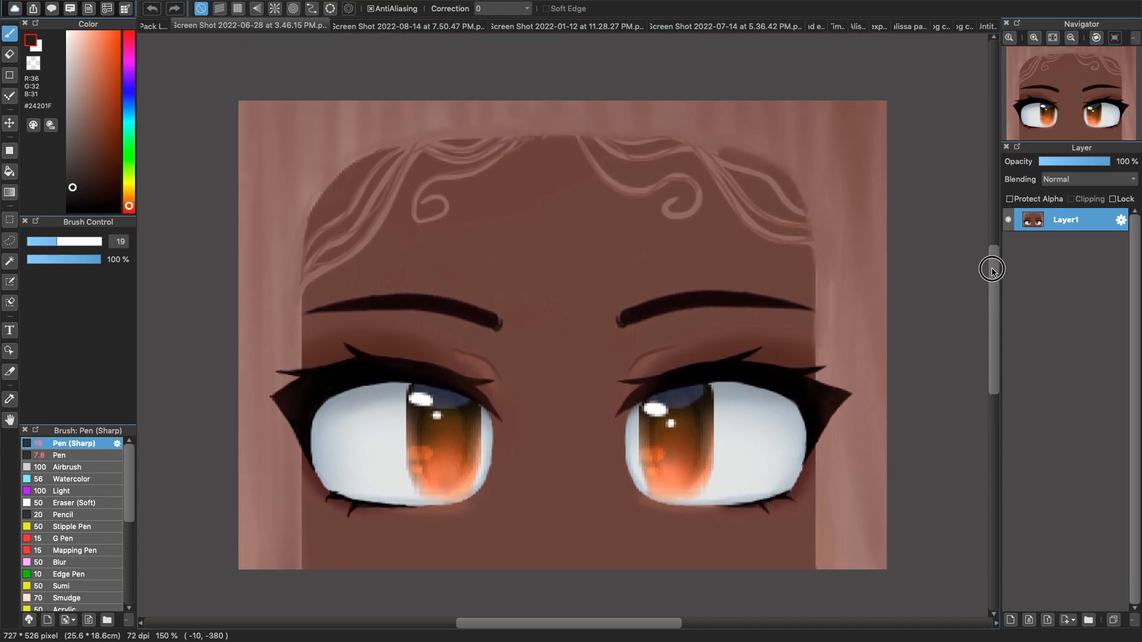
- Open the sheet with four eye pairs and sketch small dark ovals beside the grey and orange pairs
click(150, 26)
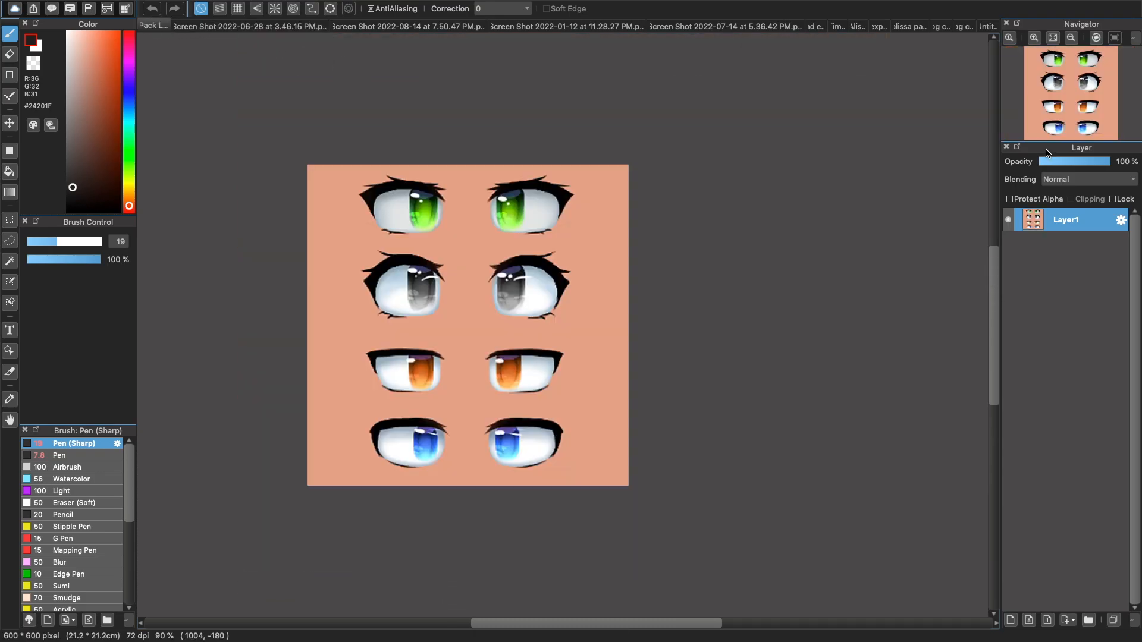
click(1034, 38)
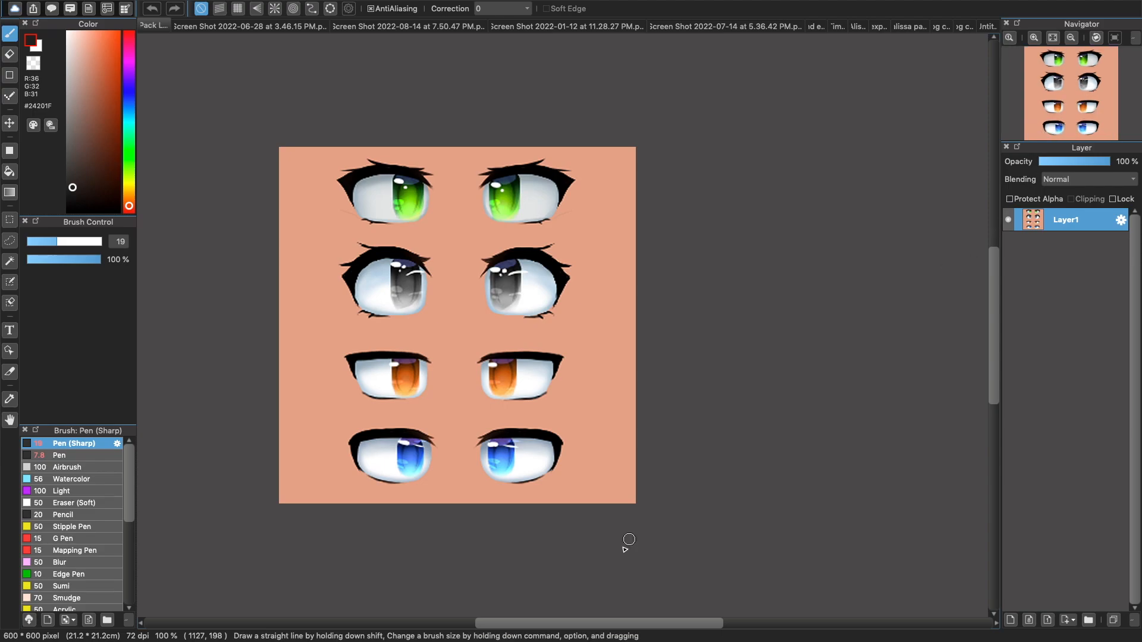
drag(591, 622, 562, 622)
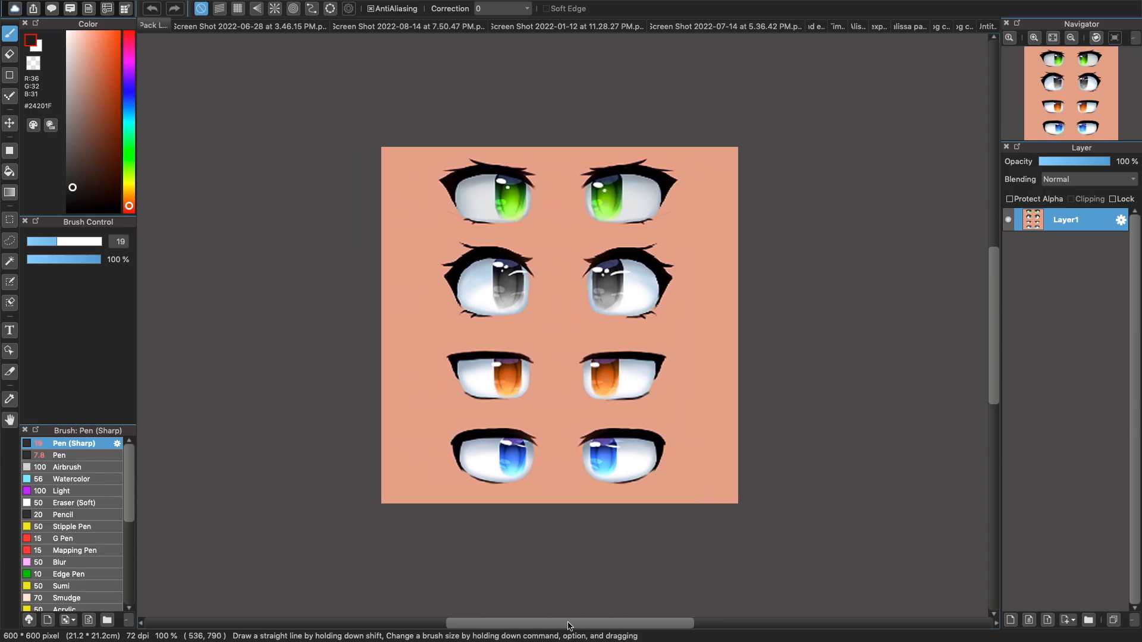
drag(697, 376, 702, 378)
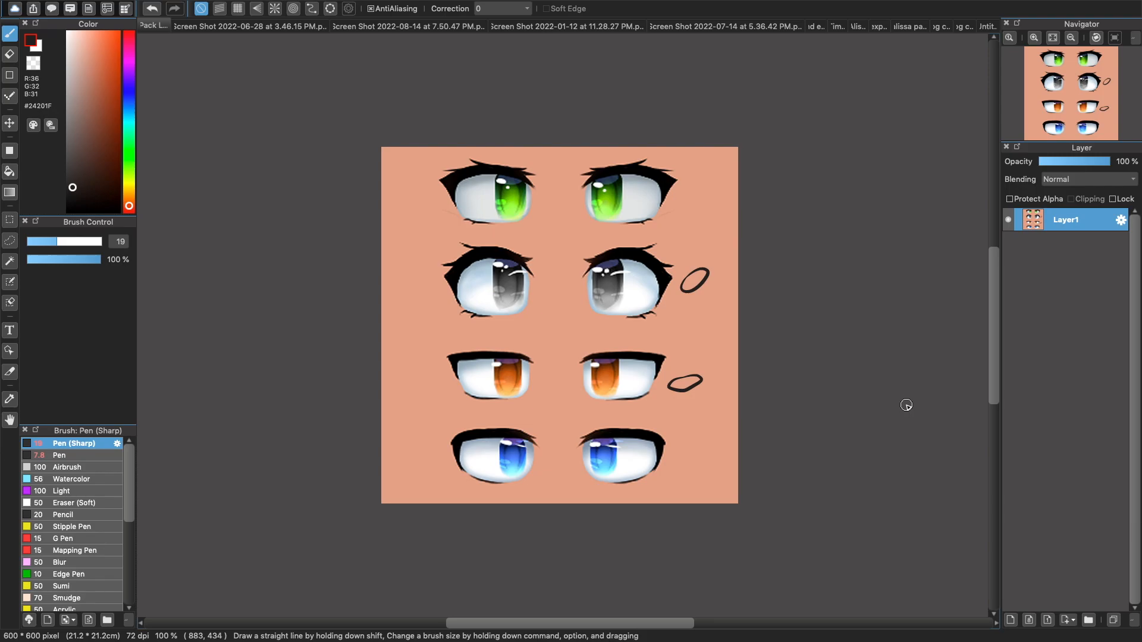
- Open the purple-haired skin texture and resize its image to 4096 × 4096 pixels
click(963, 26)
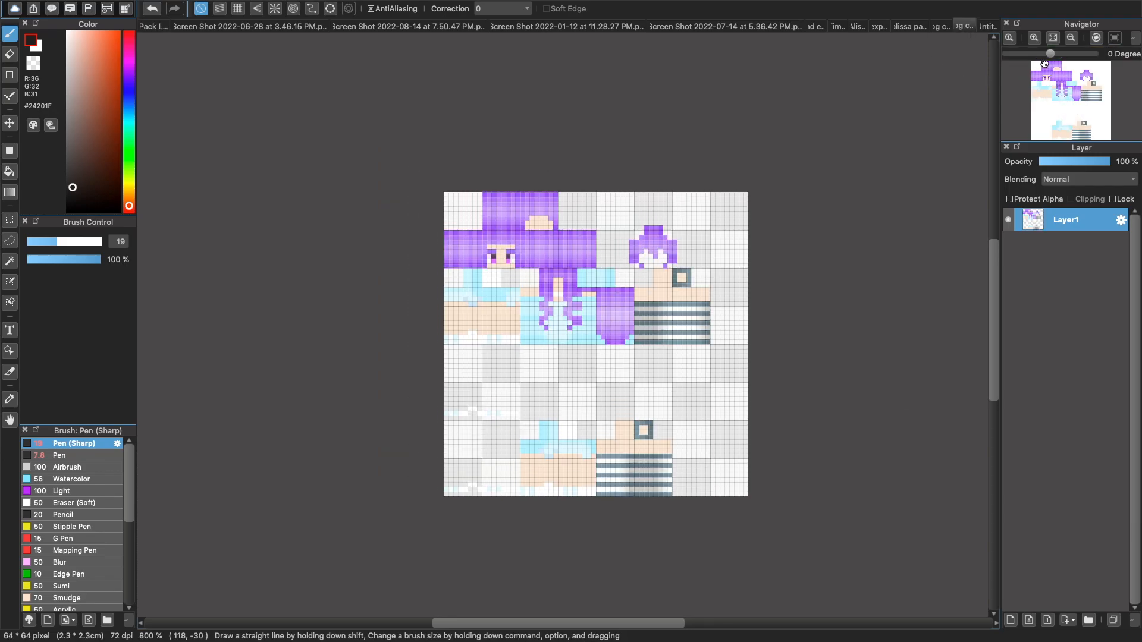
click(1033, 38)
drag(1062, 96, 1064, 103)
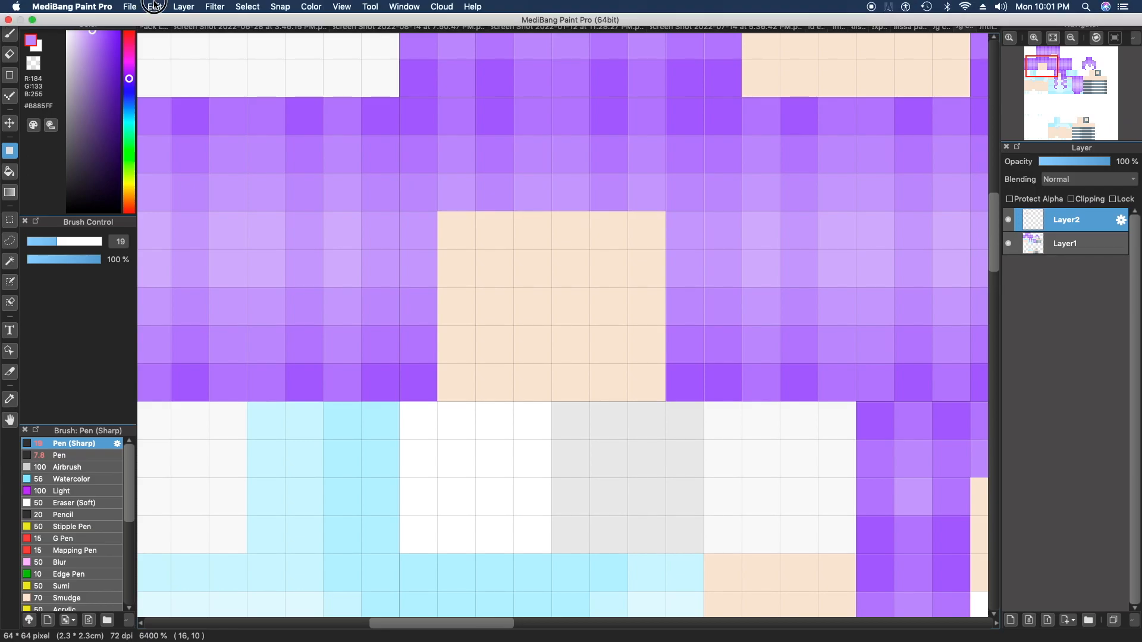
click(157, 8)
click(178, 150)
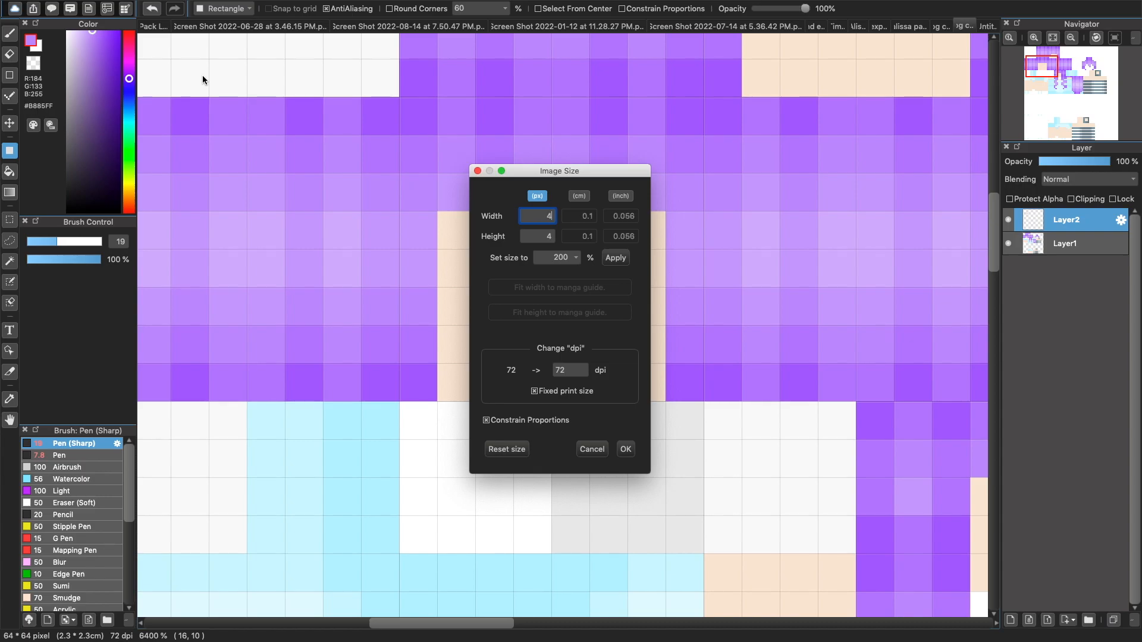
click(625, 450)
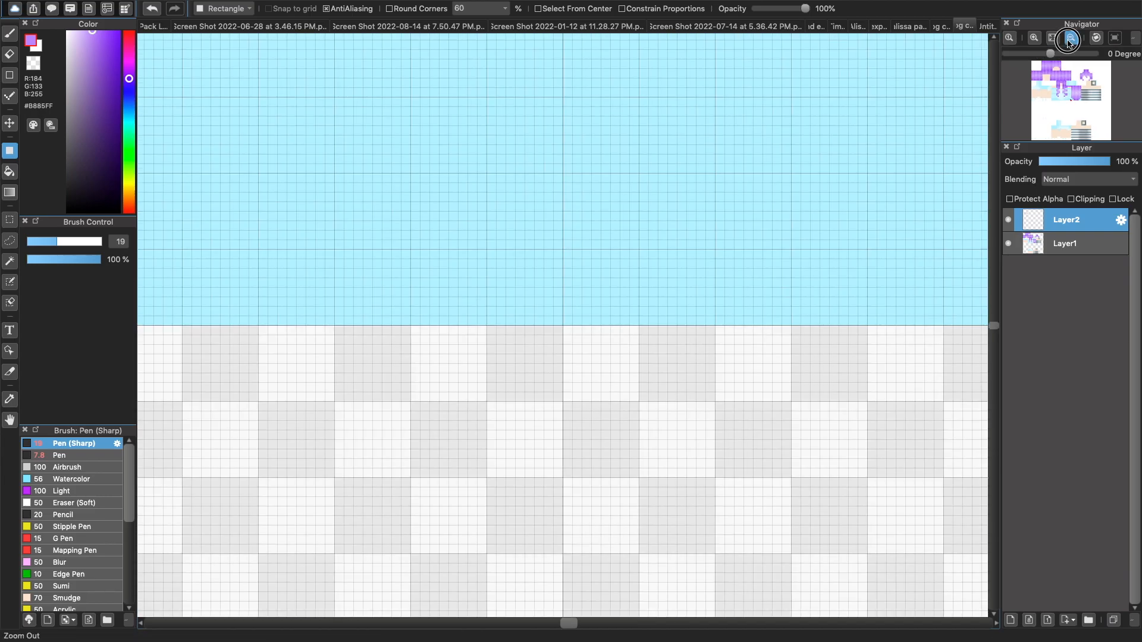
- Hide Layer2, which covers the original pixel eyes on the skin's face
click(1071, 37)
click(1070, 37)
click(1070, 37)
click(1070, 37)
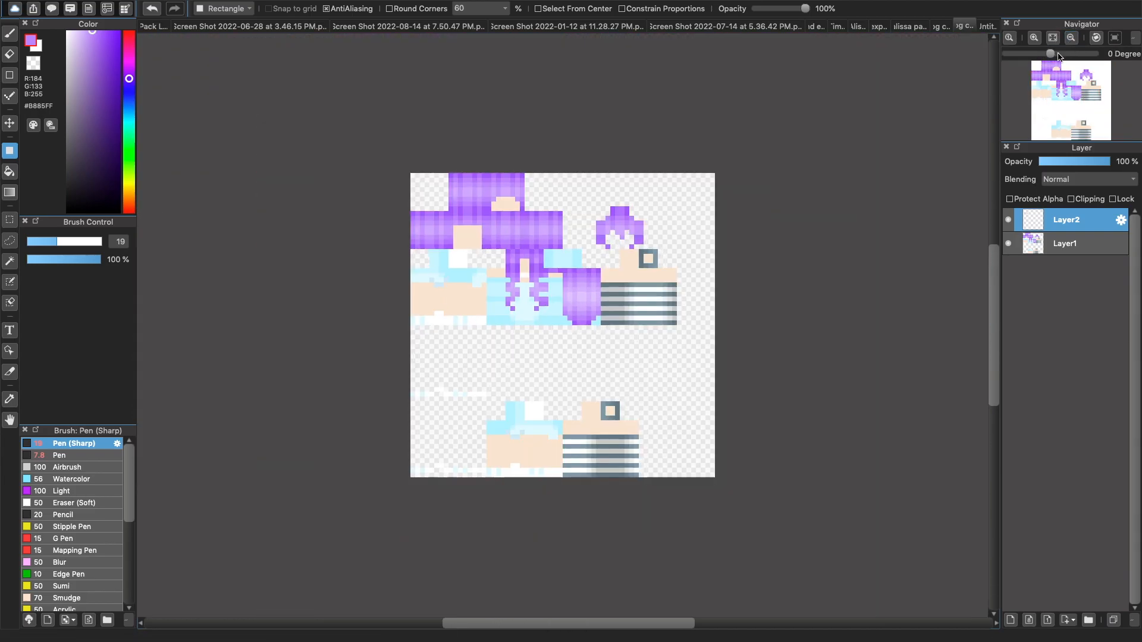
click(1034, 37)
click(1034, 37)
click(1033, 37)
click(1033, 37)
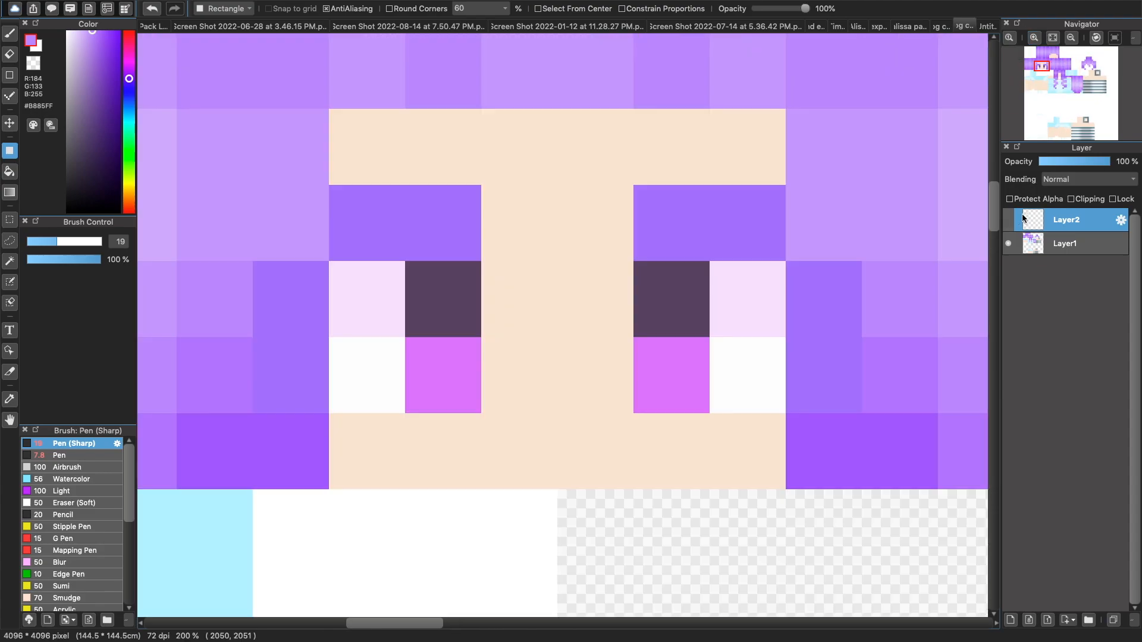
scroll(963, 107, left, 1)
click(1033, 37)
click(1033, 38)
click(1070, 37)
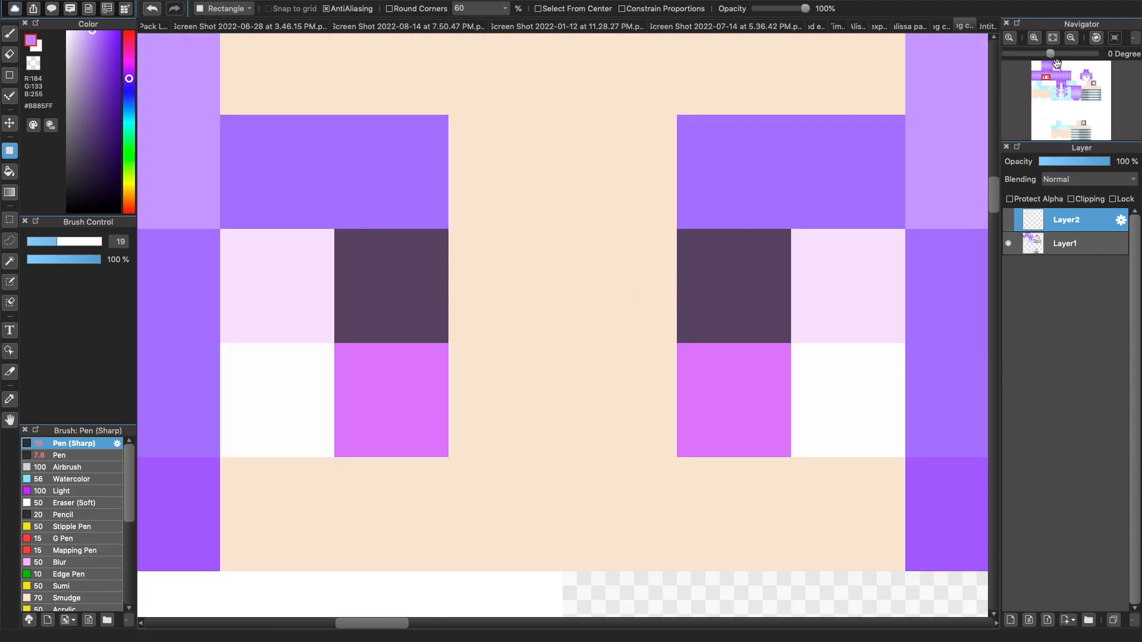
- Cover both irises with full-height pink #D870FF rectangles on a new layer above the skin
drag(334, 458, 446, 229)
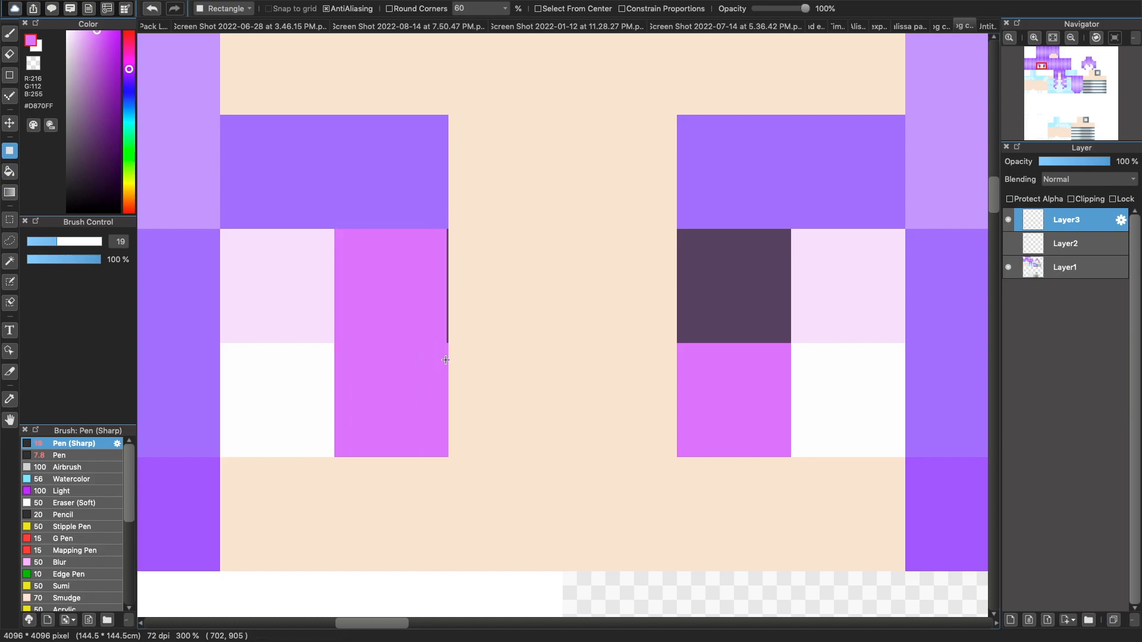
key(super+z)
drag(358, 271, 447, 458)
drag(677, 229, 791, 455)
- Add another new layer and place it beneath the iris layer
click(1007, 220)
click(1008, 220)
click(1010, 620)
drag(1066, 220, 1066, 249)
- Fill the full eye-white area of both eyes with white rectangles on the layer beneath the irises
right_click(808, 385)
key(super+z)
drag(790, 457, 903, 229)
key(super+z)
key(super+plus)
drag(380, 625, 393, 627)
mouse_move(674, 502)
mouse_down()
mouse_move(824, 197)
mouse_move(827, 501)
mouse_up()
drag(372, 623, 337, 623)
drag(438, 196, 590, 501)
key(super+minus)
drag(351, 624, 374, 623)
- Adjust the iris layer's hue and saturation to turn the pink into a softer purple
click(1114, 228)
key(super+u)
drag(579, 326, 563, 326)
drag(579, 306, 564, 305)
click(666, 377)
- Protect the iris layer's alpha and apply a vertical gradient from dark purple #4C375F down to the lighter purple
click(1023, 201)
click(1032, 198)
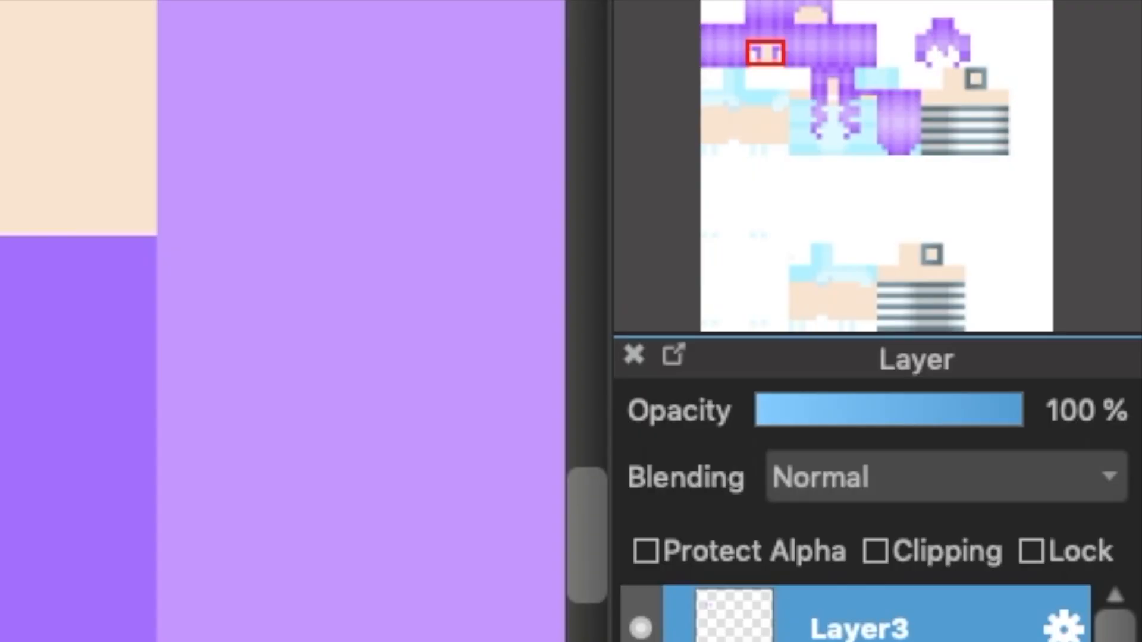
click(821, 552)
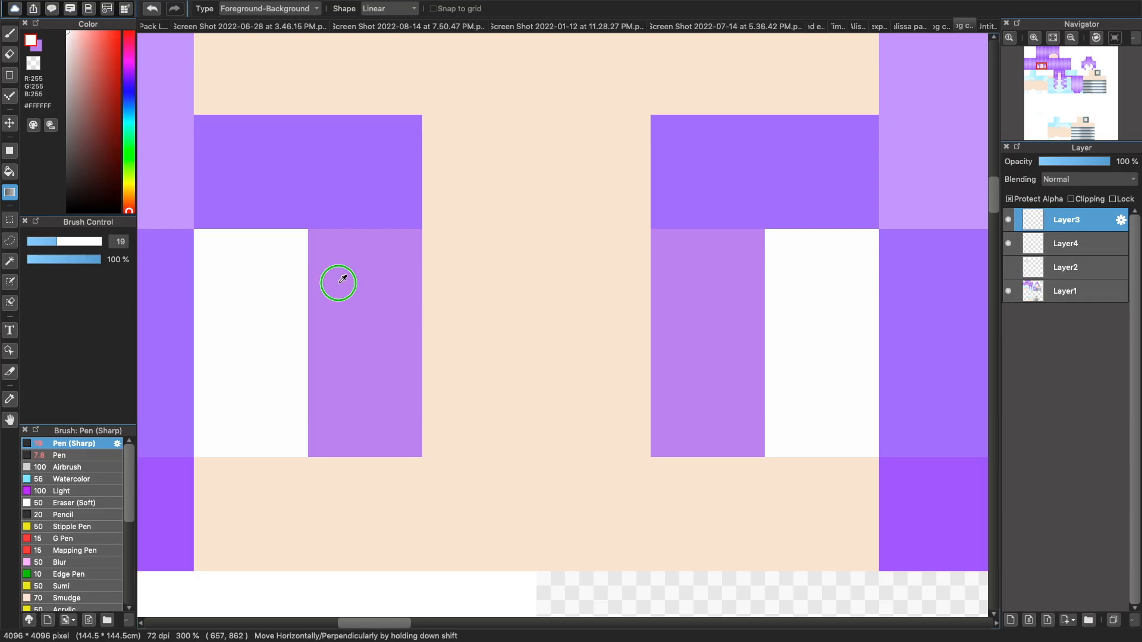
click(95, 72)
drag(533, 237, 544, 439)
drag(532, 237, 541, 457)
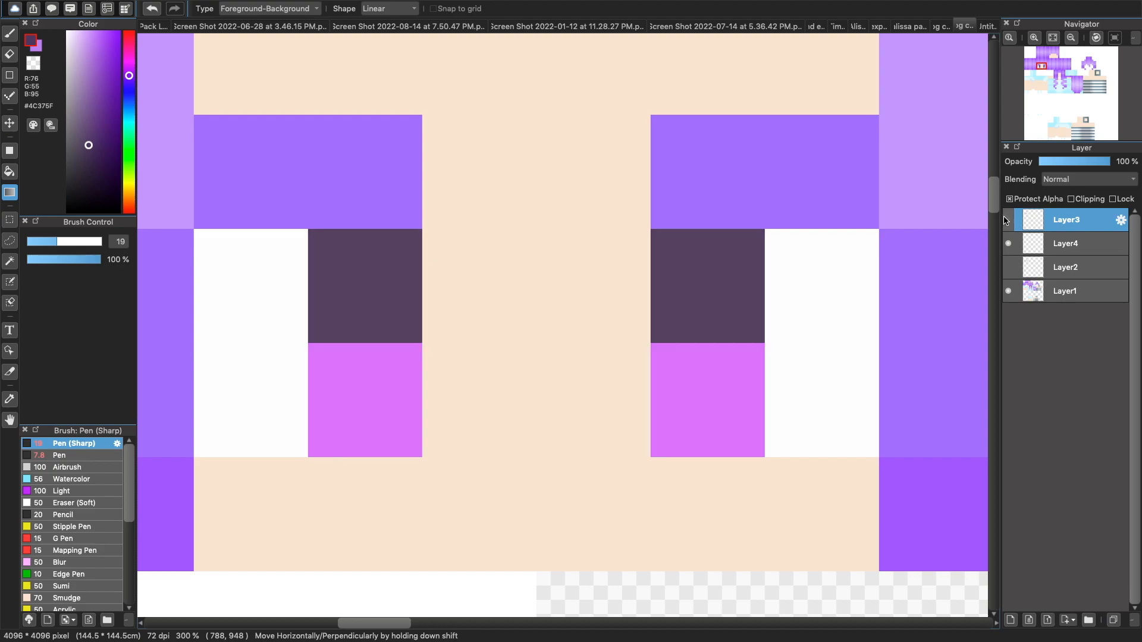
- Protect the eye-white layer's alpha and shade both whites with a vertical gradient from greyish lavender #B5ADC7 to white
click(1051, 242)
click(1010, 199)
alt+click(790, 308)
click(39, 48)
alt+click(836, 280)
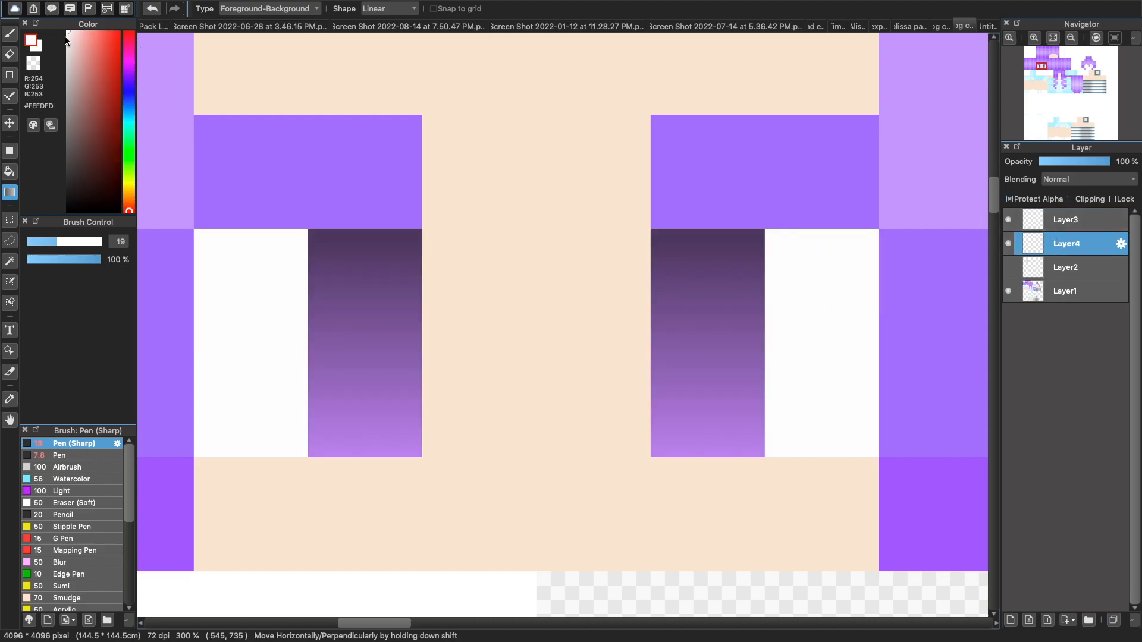
click(130, 82)
drag(840, 234, 831, 456)
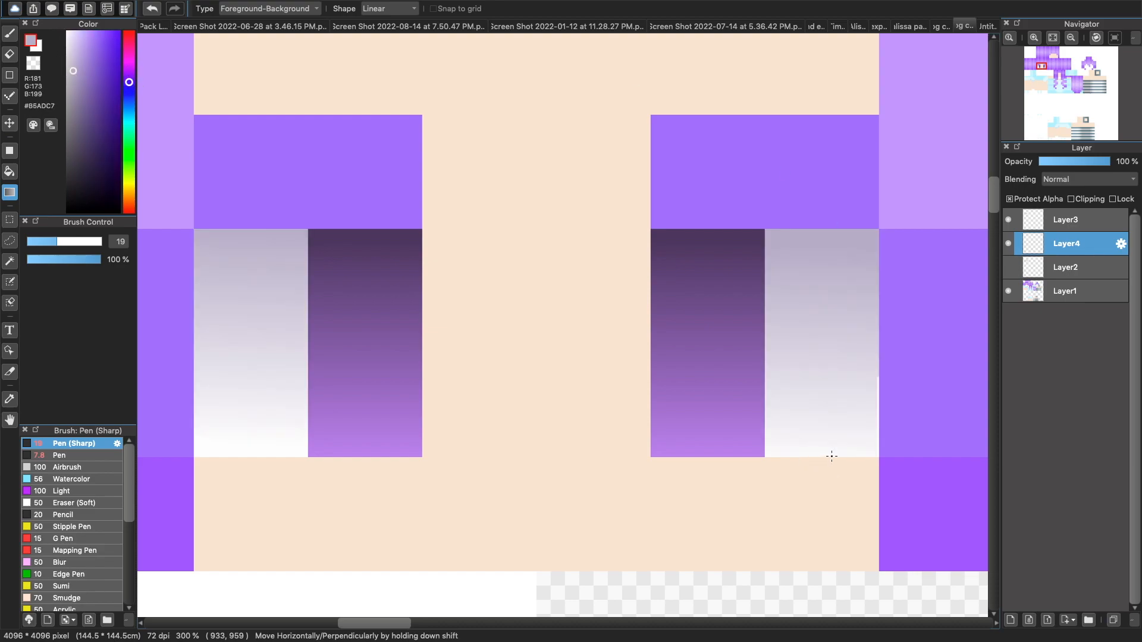
drag(806, 233, 811, 437)
drag(816, 199, 830, 360)
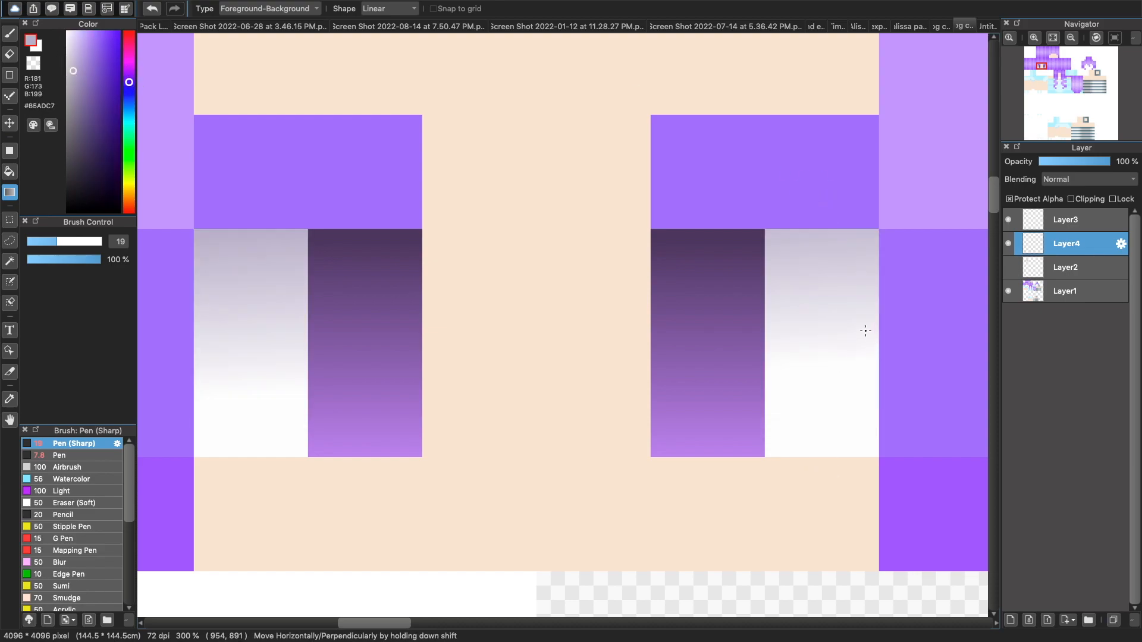
- Draw a tall thin ellipse outline in dark purple #23192C with a 3.6 px pen inside the left iris on a new top layer
click(1029, 225)
click(1011, 620)
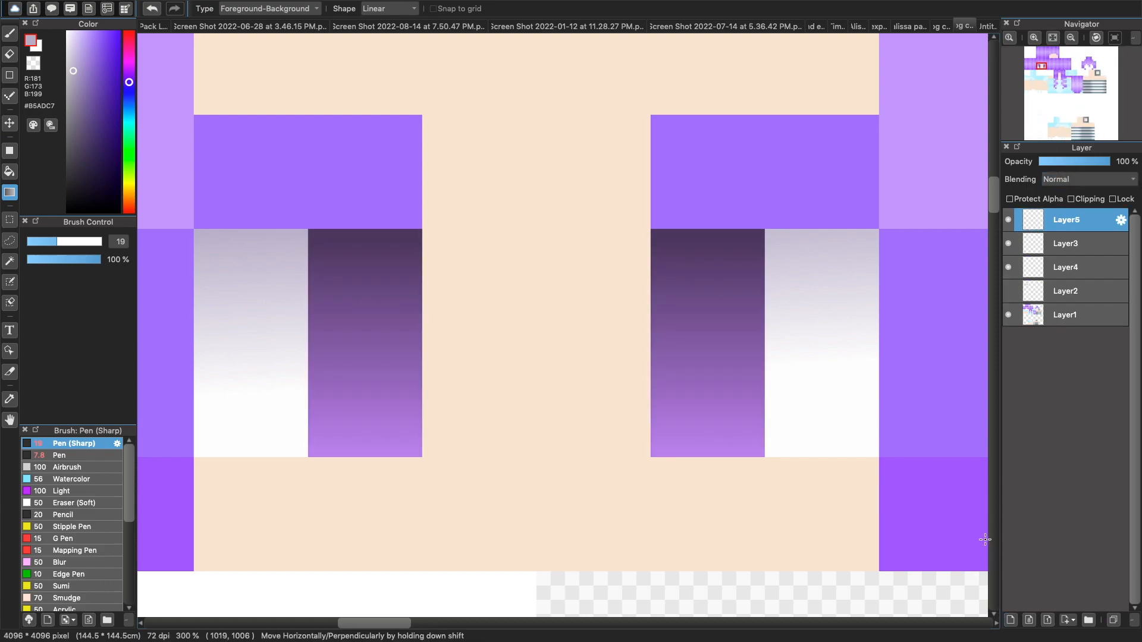
click(9, 75)
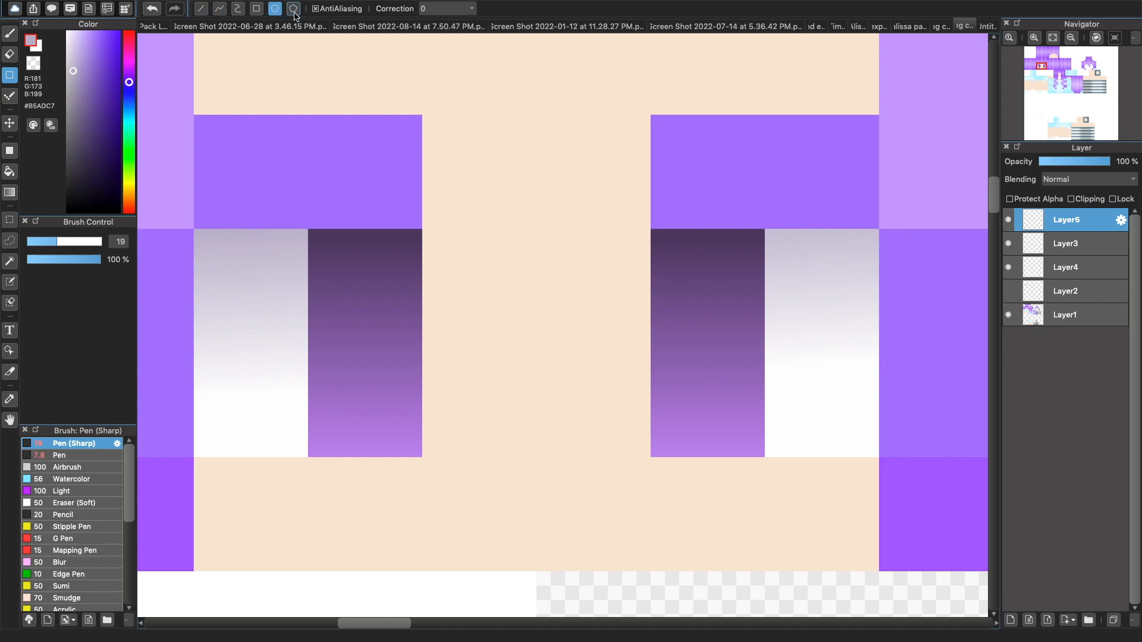
alt+click(327, 240)
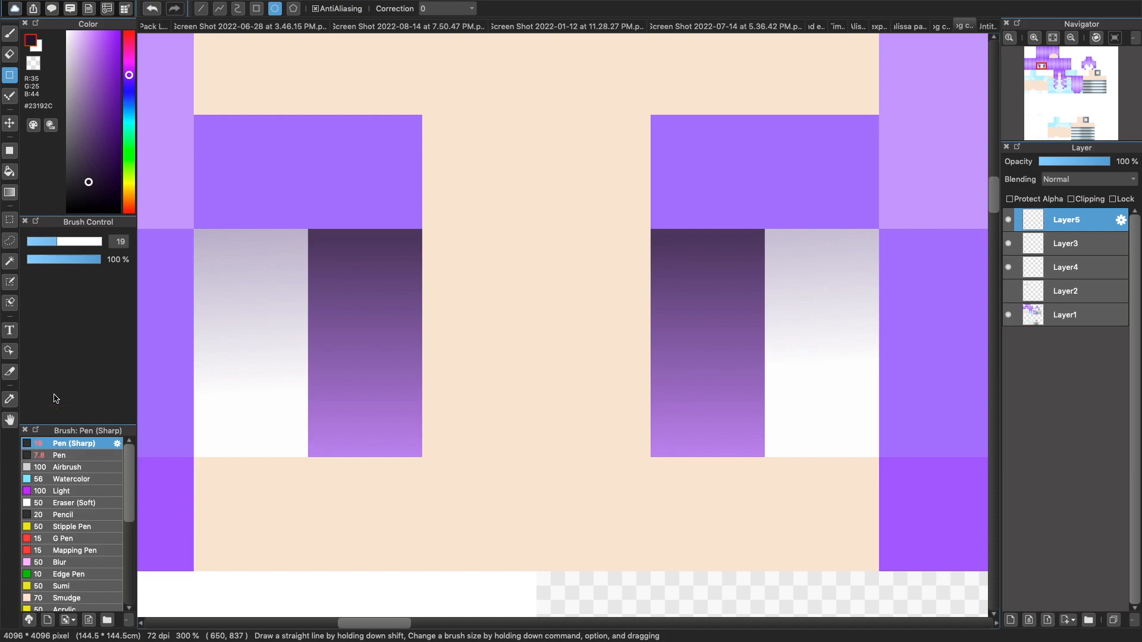
drag(317, 248, 409, 416)
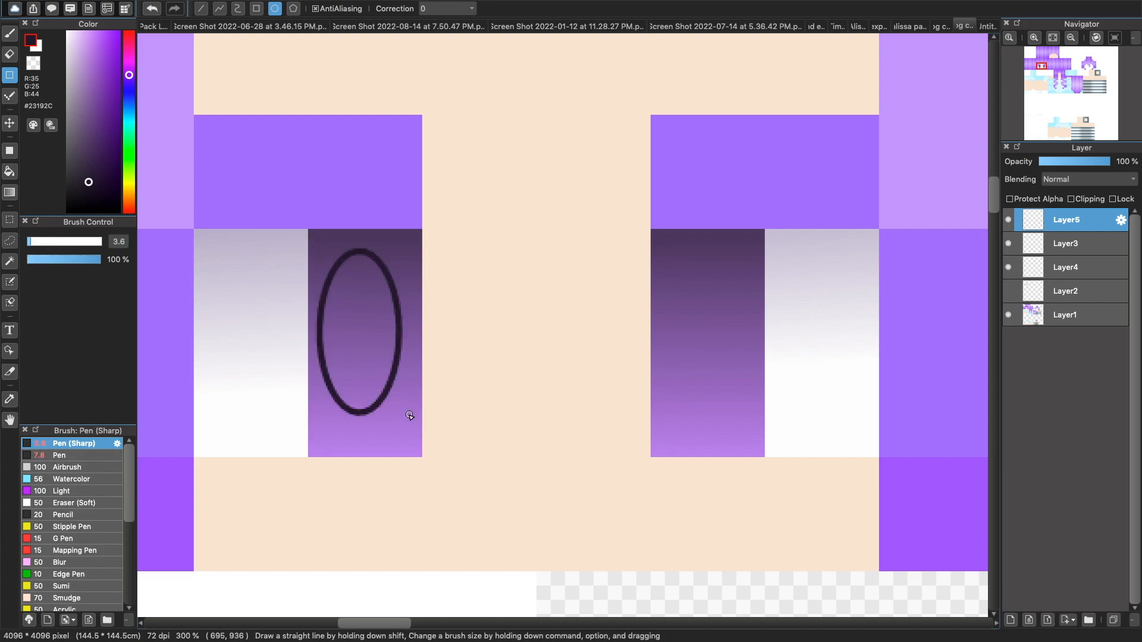
key(super+z)
drag(325, 241, 400, 441)
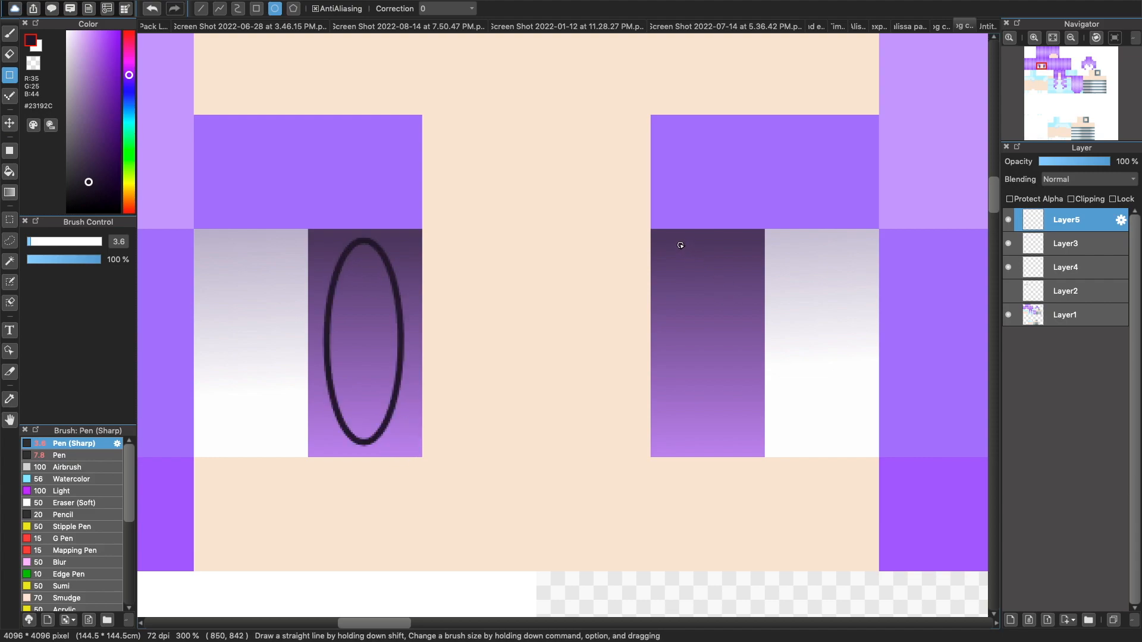
- Fade out the bottom of the left iris's ellipse outline with Eraser (Soft)
click(10, 34)
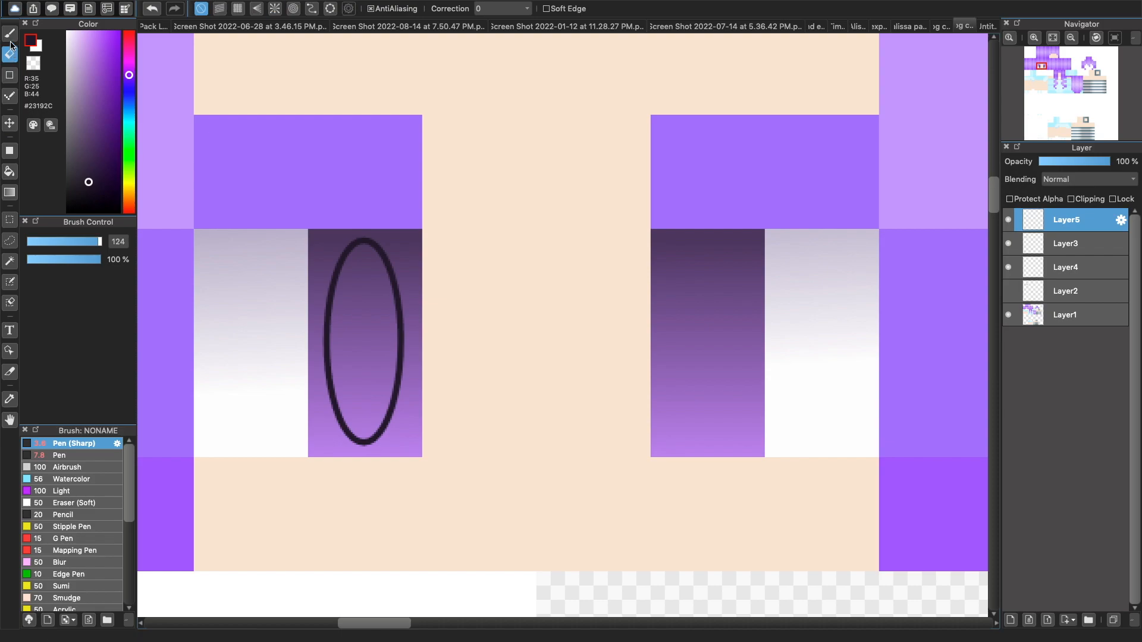
click(88, 504)
mouse_move(357, 433)
mouse_down()
mouse_move(369, 357)
mouse_move(385, 452)
mouse_up()
key(super+t)
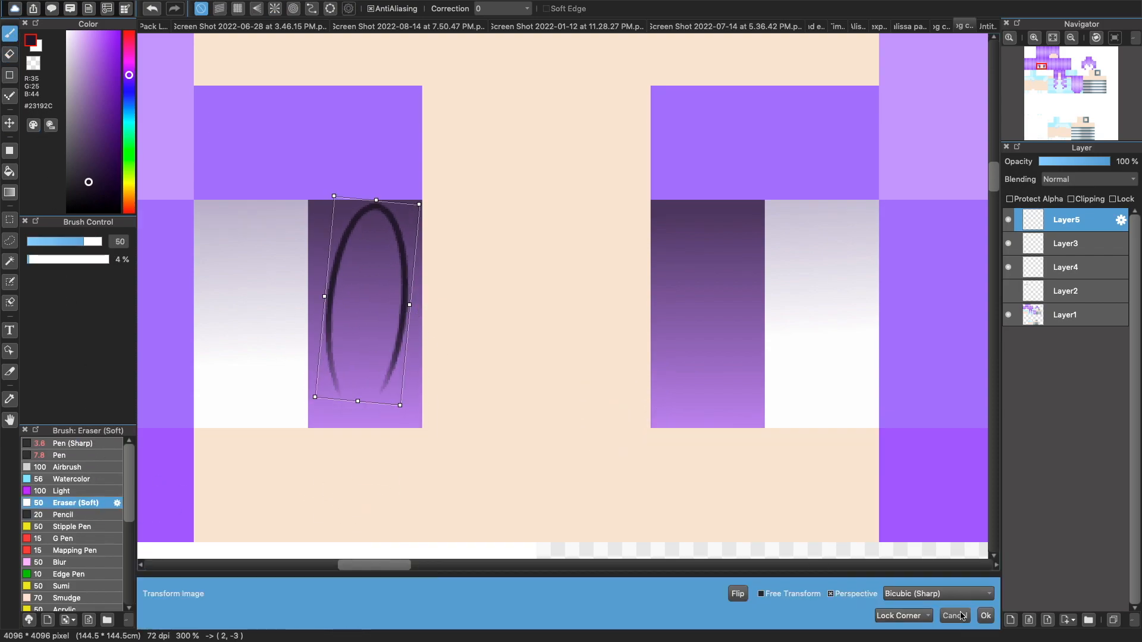
key(super+z)
click(577, 319)
- Transform the faded ellipse outline so it is wider within the left iris
key(super+t)
drag(407, 305, 403, 329)
click(986, 616)
key(super+t)
drag(361, 282, 716, 297)
click(954, 615)
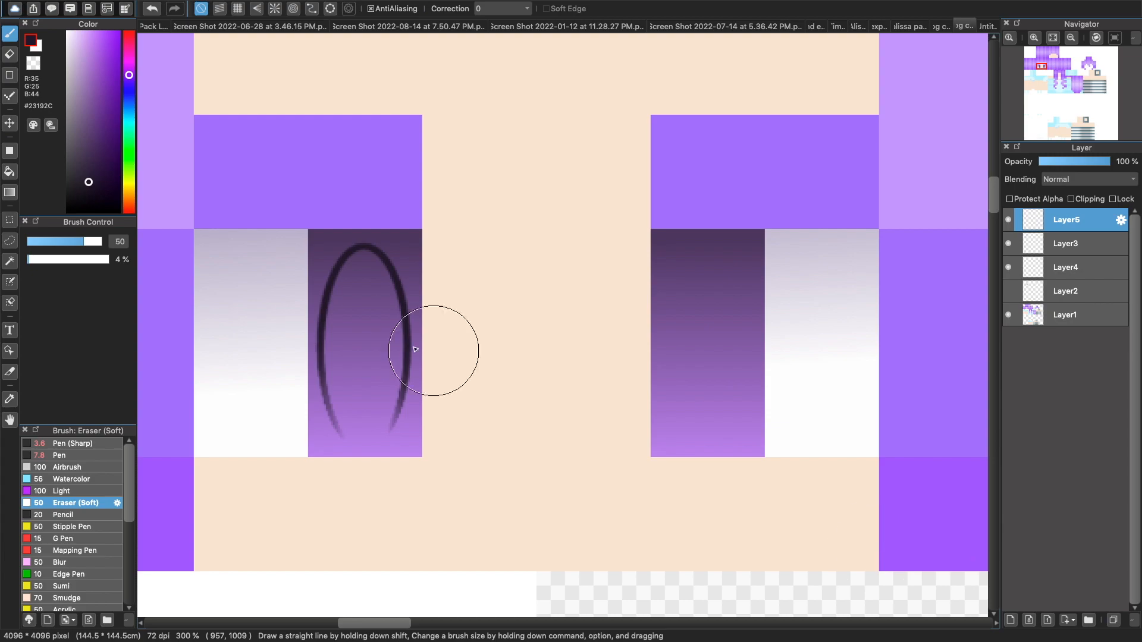
- Duplicate the faded ellipse outline and place the copy inside the right iris
key(super+c)
key(super+v)
drag(390, 316, 721, 306)
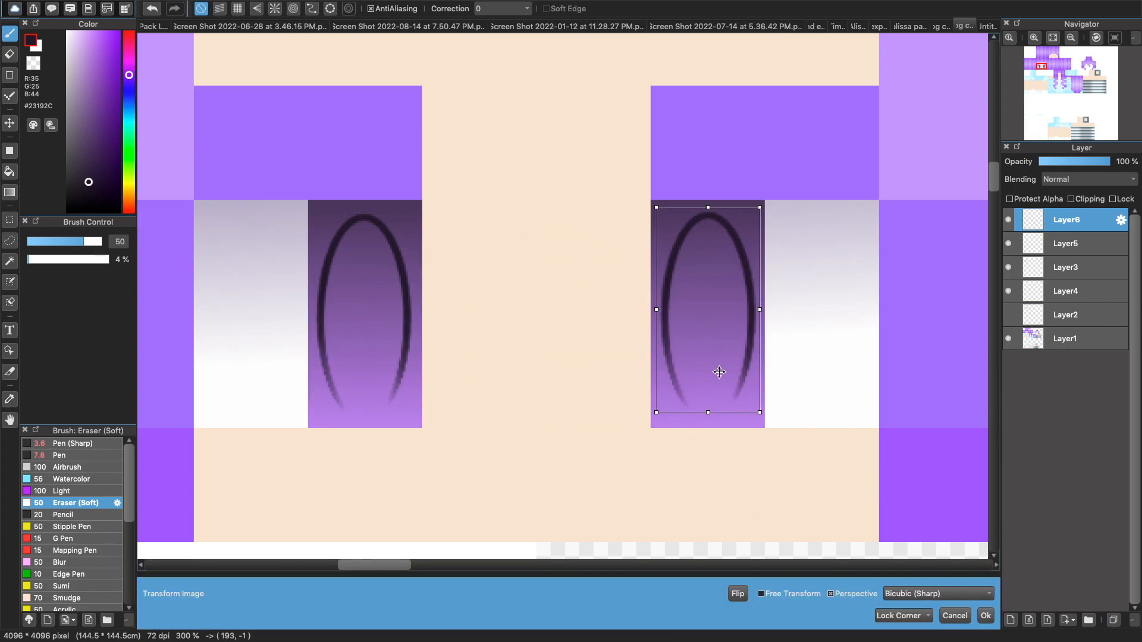
click(986, 615)
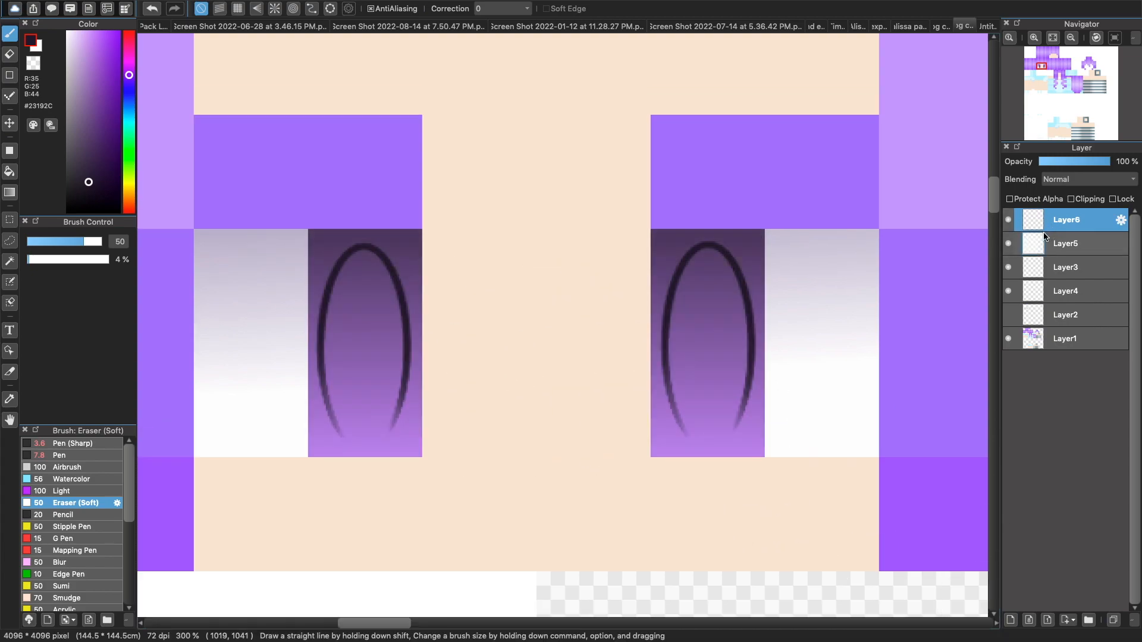
- Merge the two ellipse outline layers and set the result to Multiply blending at 27% opacity
key(super+e)
click(1008, 220)
click(1088, 179)
click(1070, 191)
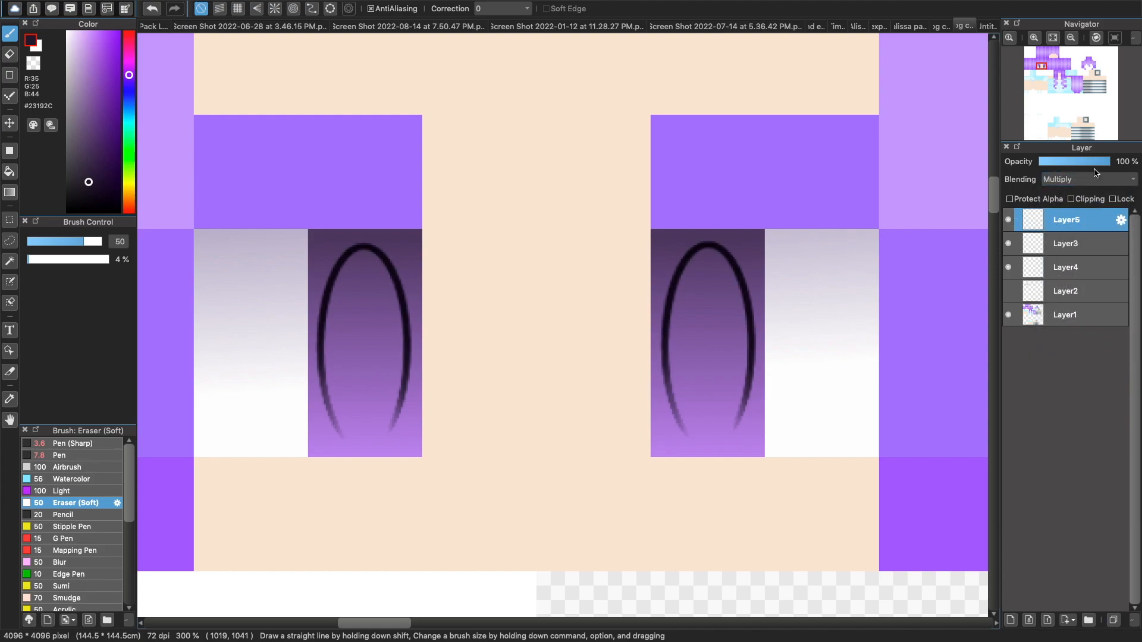
click(1068, 162)
- Add a new top layer with Add blending and clip it to the layer below
click(1010, 620)
click(1075, 179)
click(1071, 203)
click(1072, 199)
- Set the painting colour to magenta pink #D725A1 and choose the Airbrush
click(111, 59)
click(129, 63)
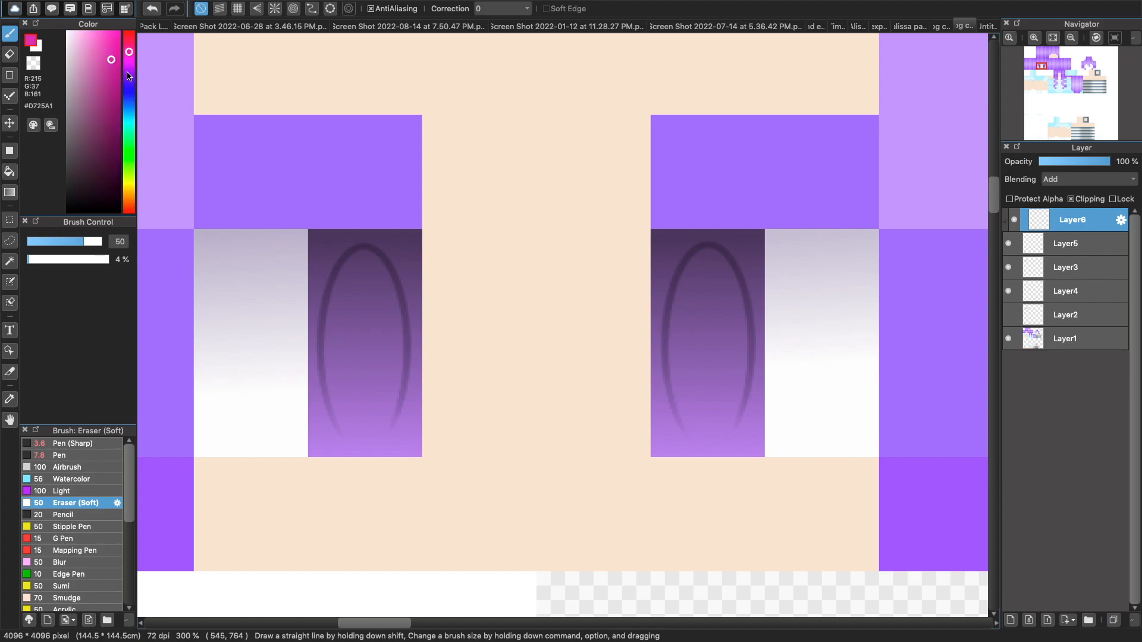
click(69, 467)
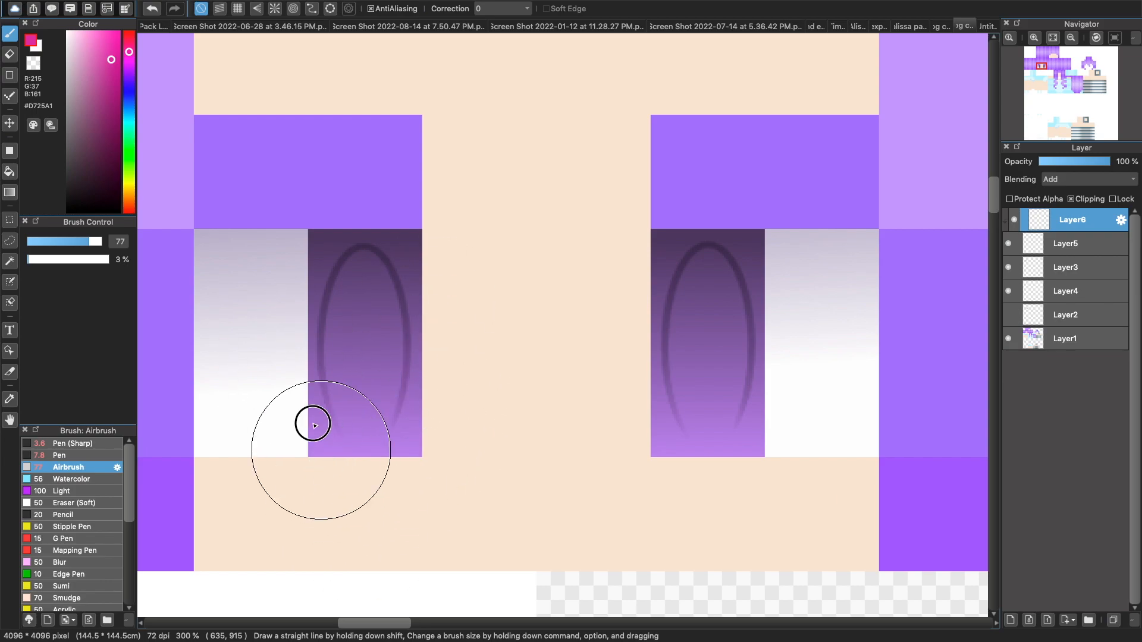
- Try clipping the ellipse outline layer, and undo the recent layer changes, including the top layer's clipping and Add blending
click(1055, 244)
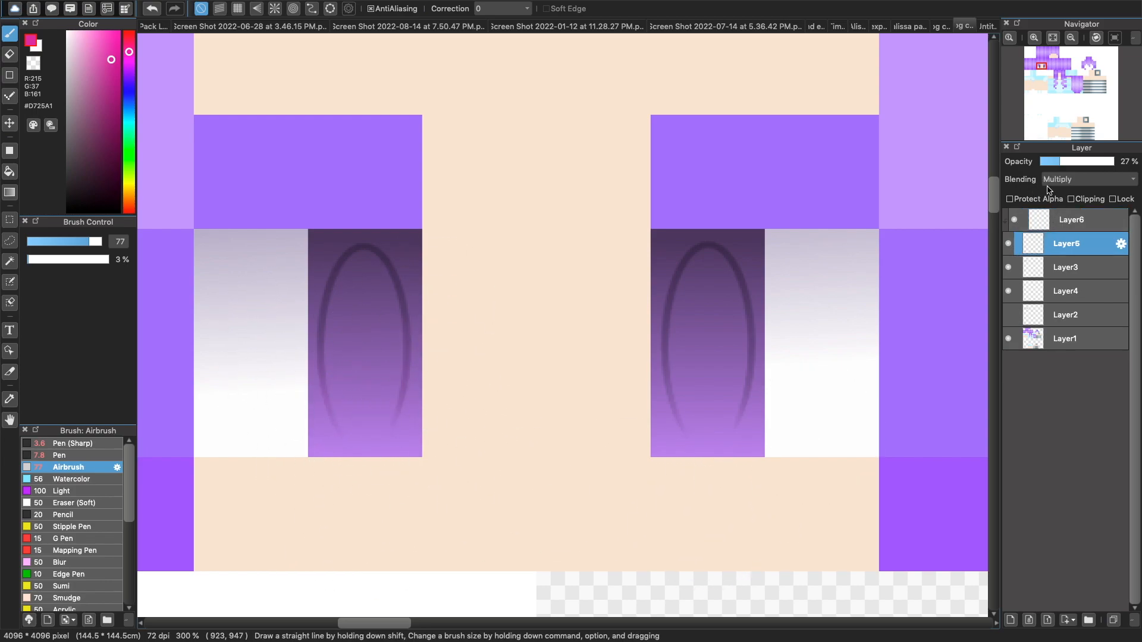
click(1081, 198)
click(1063, 227)
key(super+z)
key(super+z)
key(super+z)
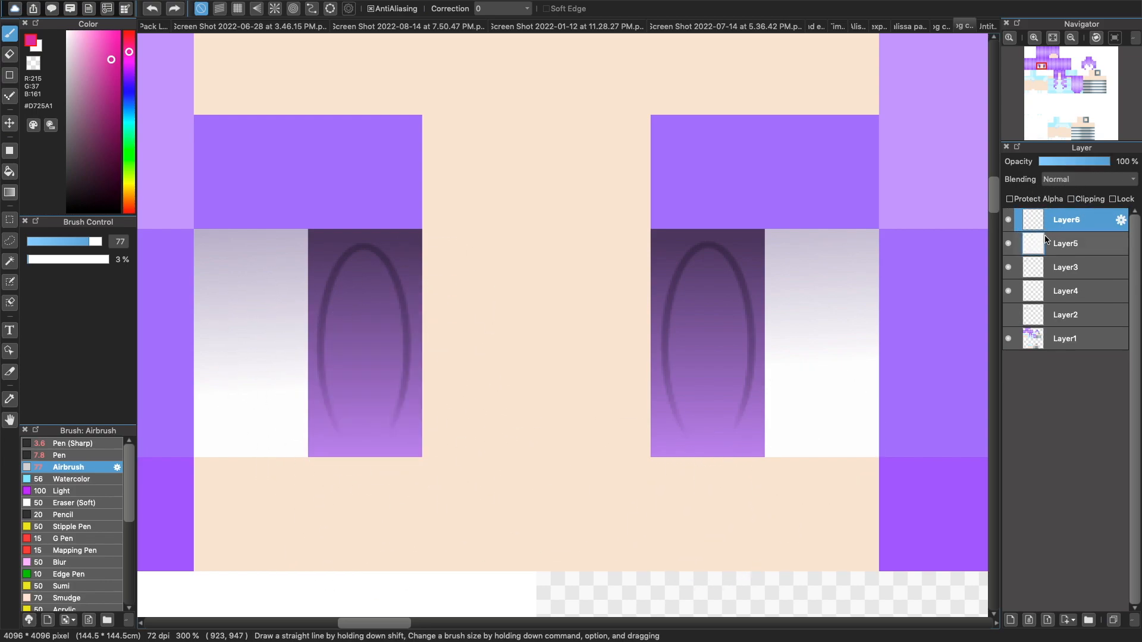
- Clip the ellipse outline layer to the iris below and set the empty top layer to clipped Add blending
click(1048, 243)
click(1081, 200)
click(1082, 226)
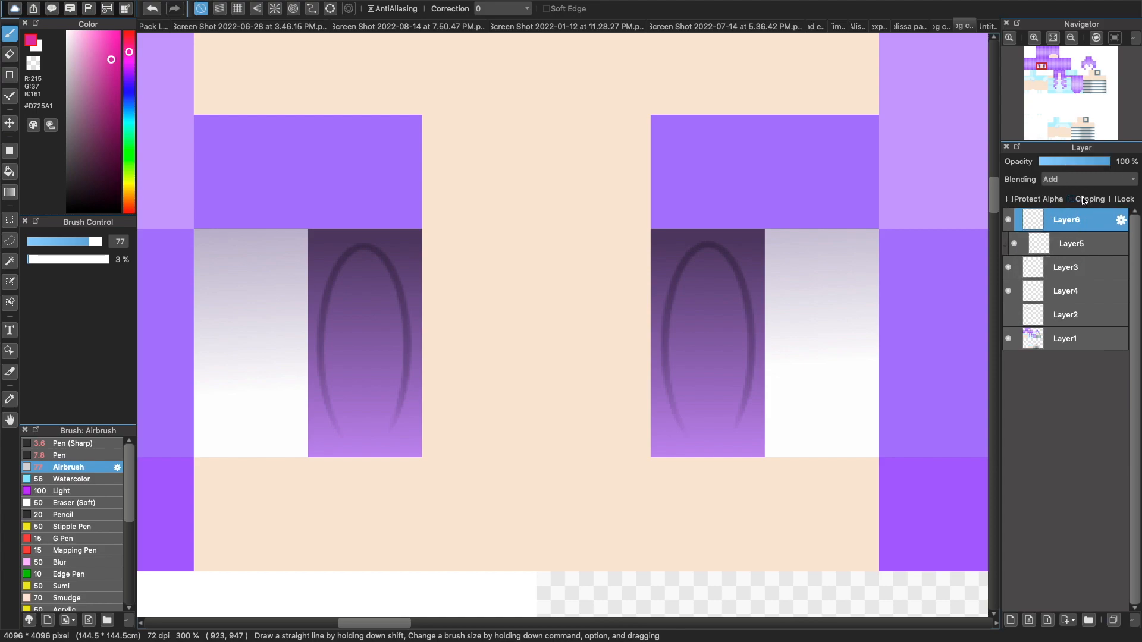
- Airbrush a pink glow over both lower irises and shade the upper irises with #1E0F3F on a clipped Multiply layer
mouse_move(690, 428)
mouse_down()
mouse_move(684, 400)
mouse_move(770, 474)
mouse_move(688, 474)
mouse_move(688, 455)
mouse_move(729, 505)
mouse_move(680, 462)
mouse_up()
mouse_move(278, 366)
mouse_down()
mouse_move(442, 393)
mouse_move(395, 479)
mouse_move(316, 464)
mouse_up()
click(99, 36)
click(96, 31)
drag(341, 535, 364, 446)
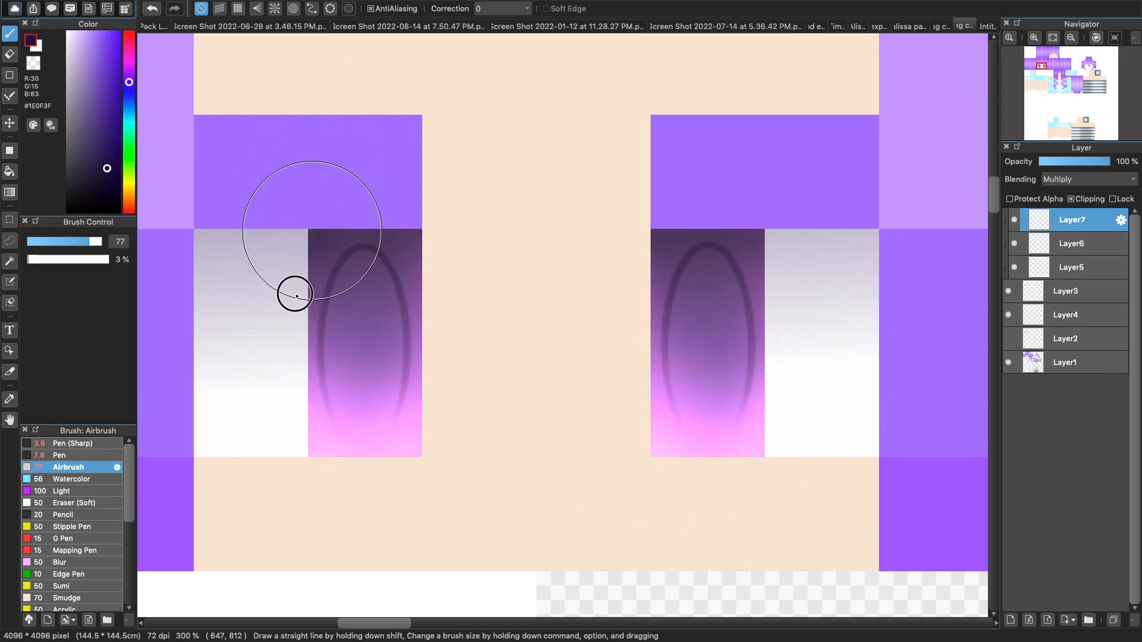
mouse_move(293, 293)
mouse_down()
mouse_move(317, 282)
mouse_move(298, 368)
mouse_move(331, 296)
mouse_move(365, 138)
mouse_move(398, 284)
mouse_move(411, 166)
mouse_move(418, 241)
mouse_move(349, 264)
mouse_move(675, 169)
mouse_move(629, 418)
mouse_move(629, 379)
mouse_move(625, 400)
mouse_move(721, 157)
mouse_move(714, 248)
mouse_move(735, 288)
mouse_move(738, 264)
mouse_move(761, 280)
mouse_move(785, 391)
mouse_move(639, 253)
mouse_up()
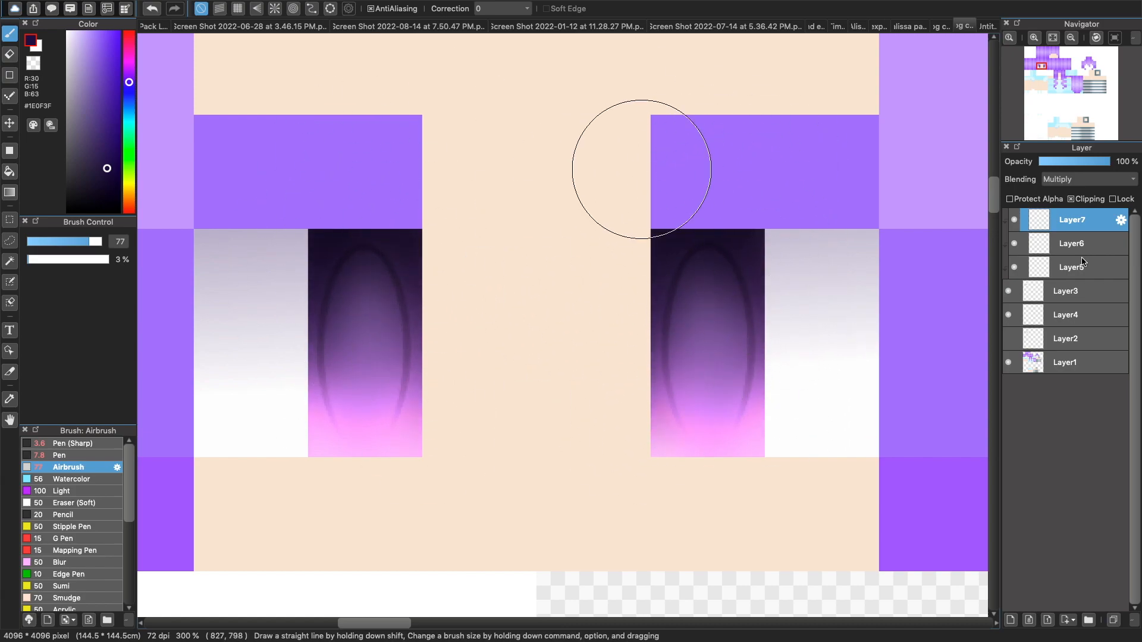
- On a new clipped layer set to Add, paint two muted purple #8153AA oval highlights at each iris's right edge with the Pen (Sharp)
click(1010, 613)
click(106, 132)
click(130, 71)
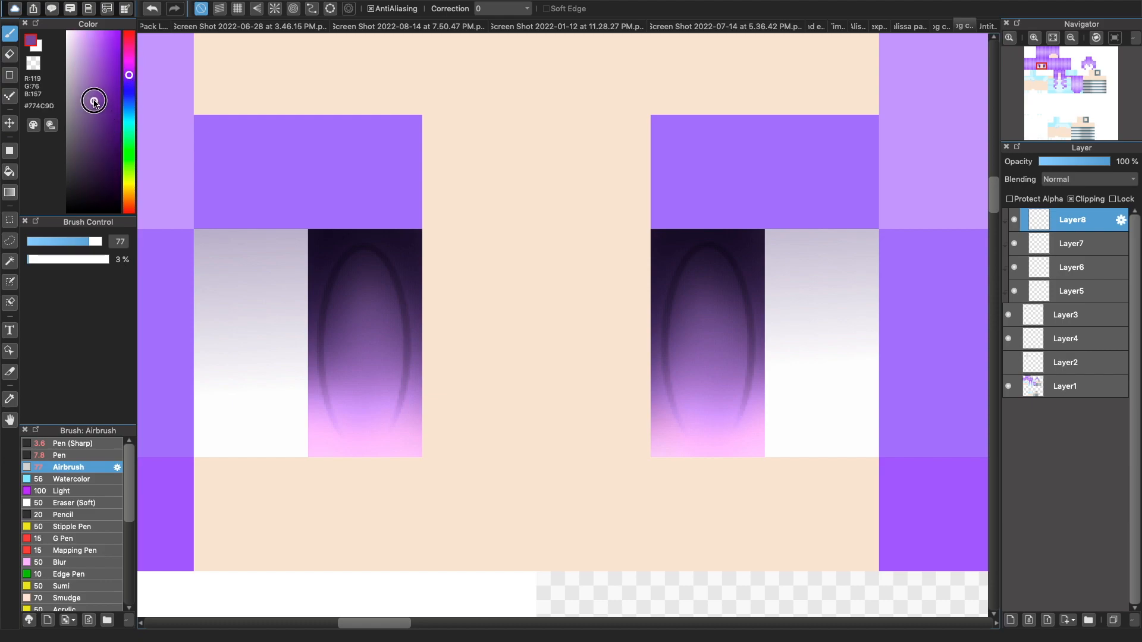
click(82, 443)
mouse_move(731, 340)
mouse_down()
mouse_move(818, 317)
mouse_move(746, 355)
mouse_up()
mouse_move(393, 343)
mouse_down()
mouse_move(458, 330)
mouse_move(408, 356)
mouse_up()
click(1088, 179)
click(1079, 206)
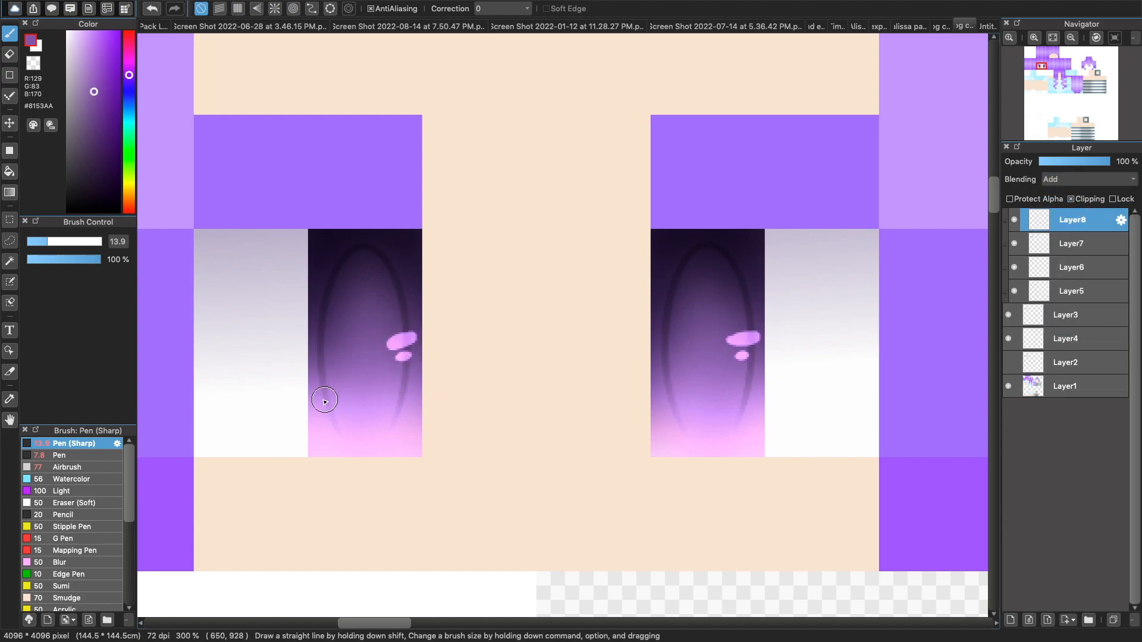
- Paint a small star and heart low in each iris with a 6.7 px brush and set the layer's opacity to 29%
click(36, 241)
drag(324, 387, 322, 396)
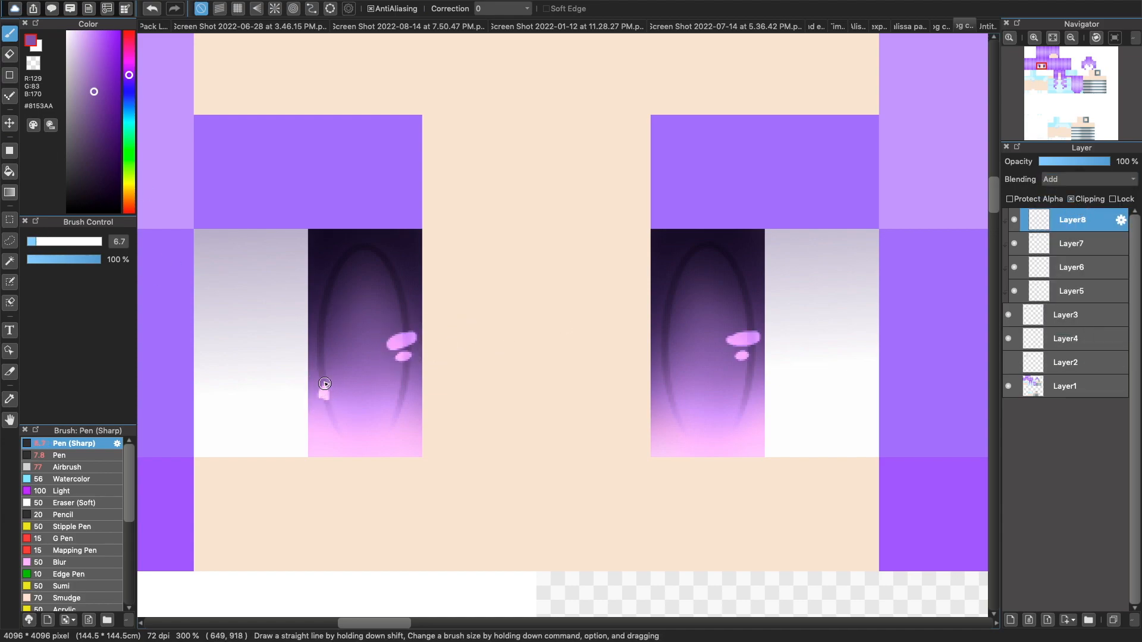
drag(665, 384, 671, 408)
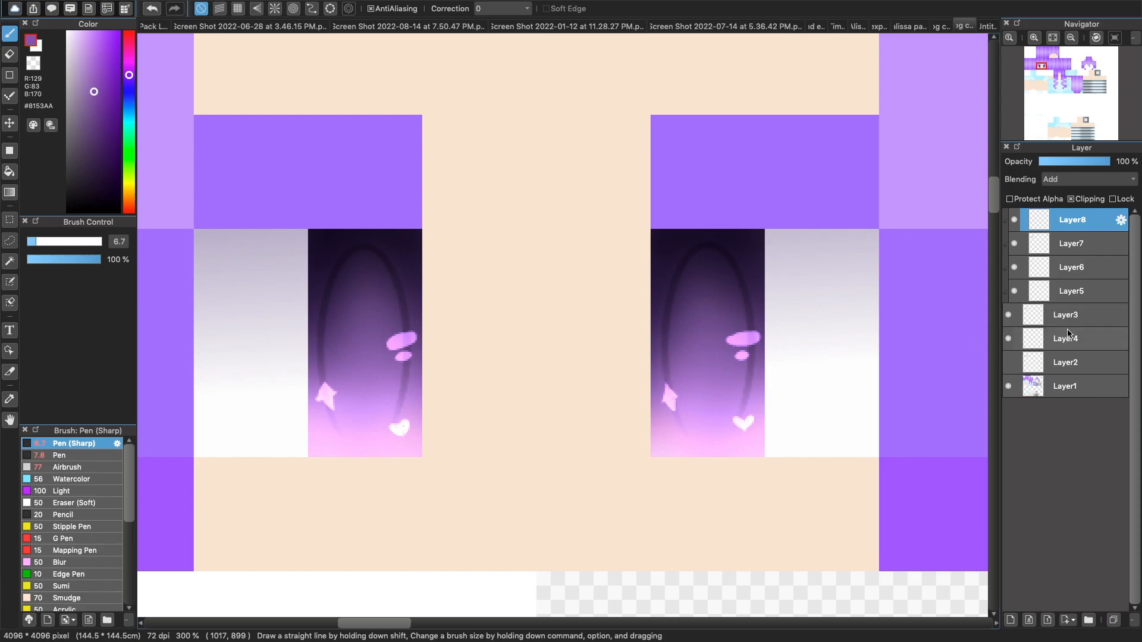
drag(1073, 166, 1058, 163)
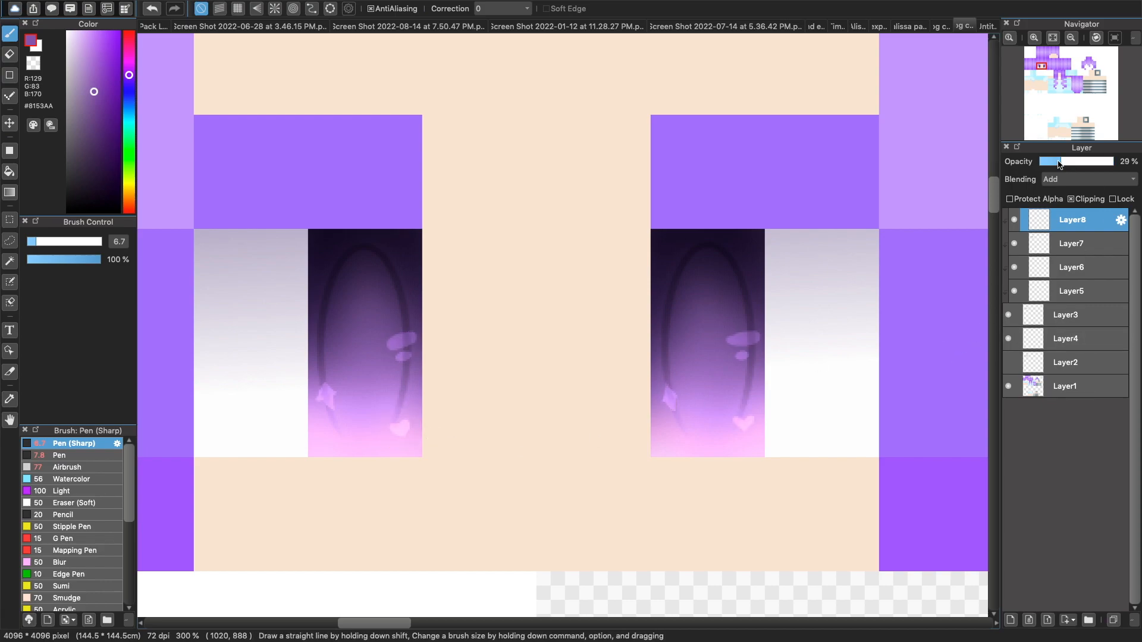
- Add a clipped layer at the top and another just above the pink glow layer, setting the latter to Add blending
click(1010, 622)
click(1014, 291)
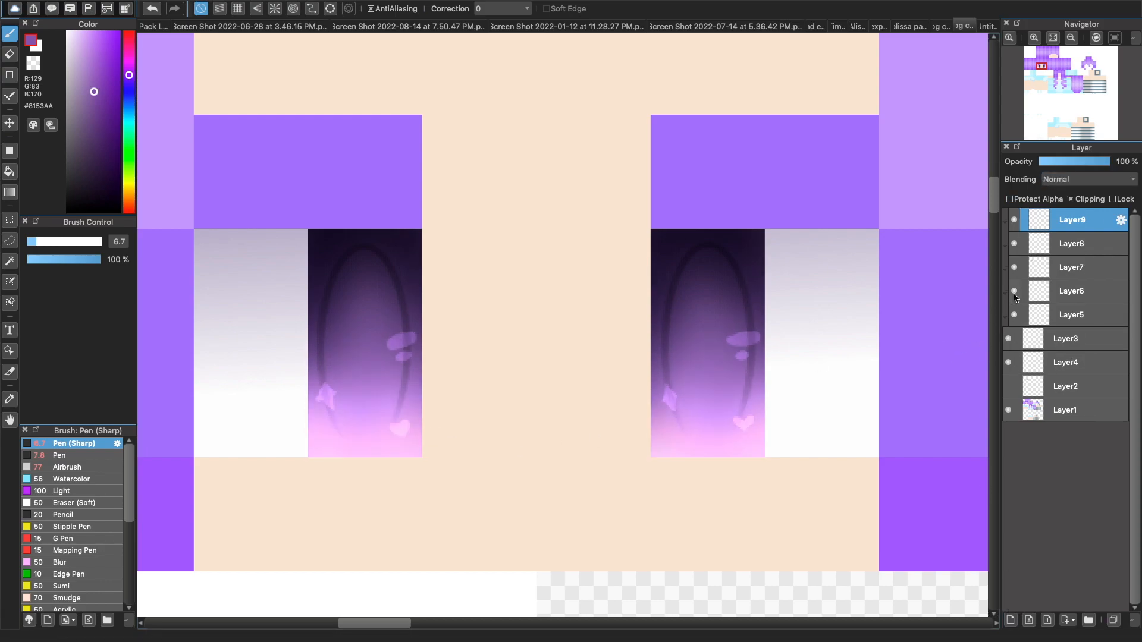
click(1014, 291)
click(1055, 292)
click(1010, 621)
click(1055, 181)
click(1074, 202)
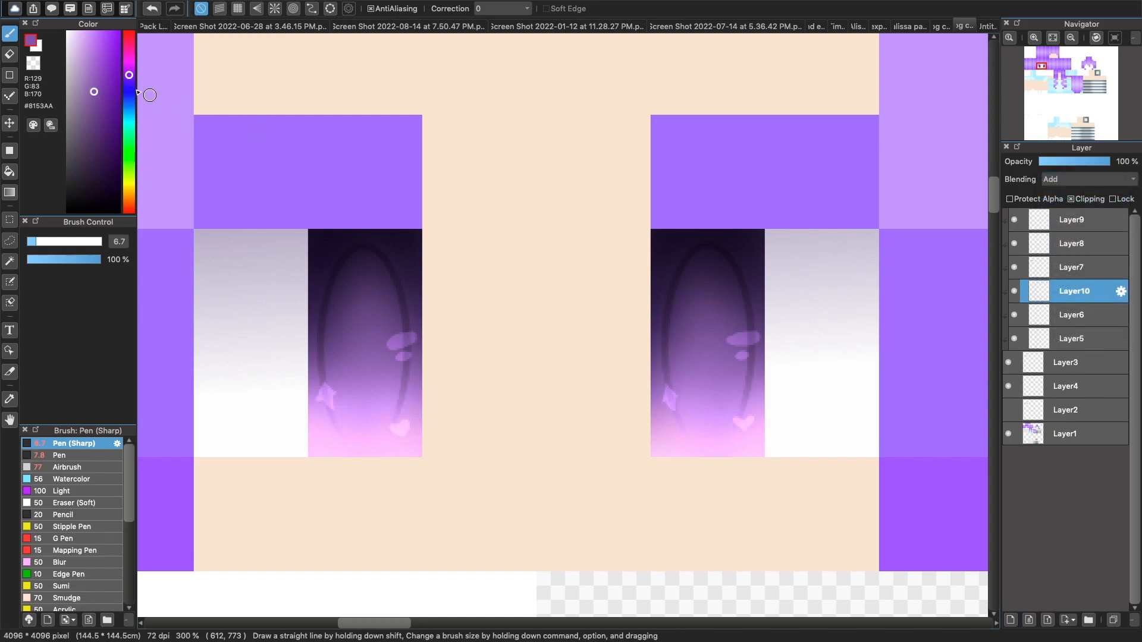
- Paint a large #4823CA circle at the bottom of each iris with the Pen at size 37
click(111, 69)
click(130, 84)
click(59, 455)
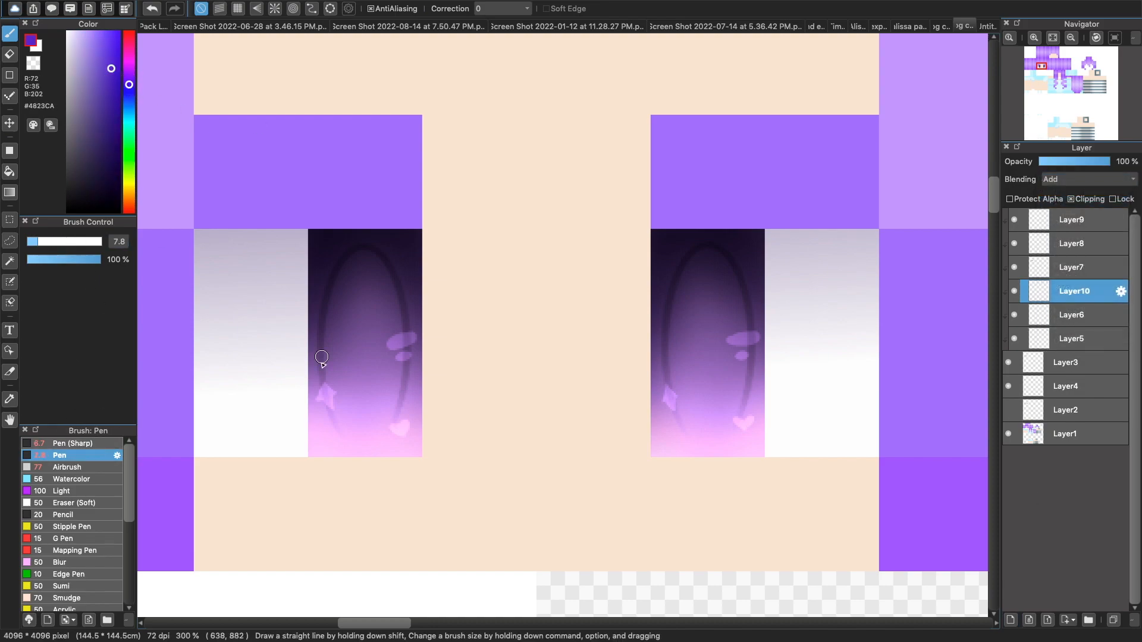
mouse_move(344, 466)
mouse_down()
mouse_move(359, 487)
mouse_move(409, 450)
mouse_move(366, 425)
mouse_move(395, 433)
mouse_up()
key(super+z)
mouse_move(694, 433)
mouse_down()
mouse_move(733, 456)
mouse_move(699, 416)
mouse_move(732, 456)
mouse_move(684, 416)
mouse_up()
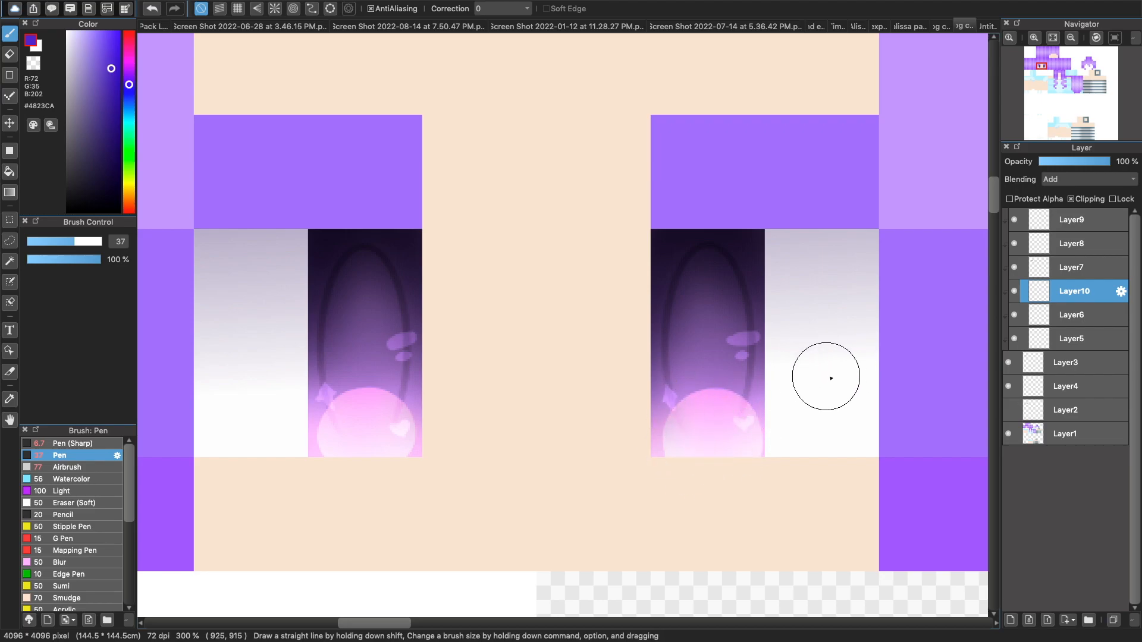
- Stretch the bottom circles' layer slightly sideways with Transform and set its opacity to 26%
key(super+t)
drag(760, 405, 762, 404)
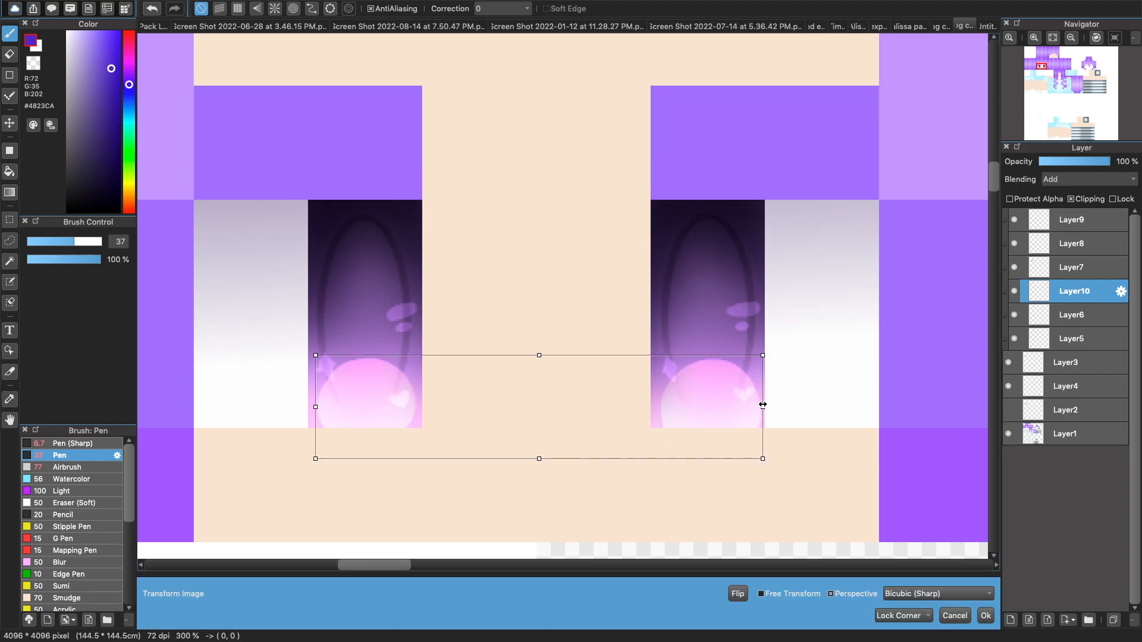
click(986, 614)
drag(1080, 165, 1068, 164)
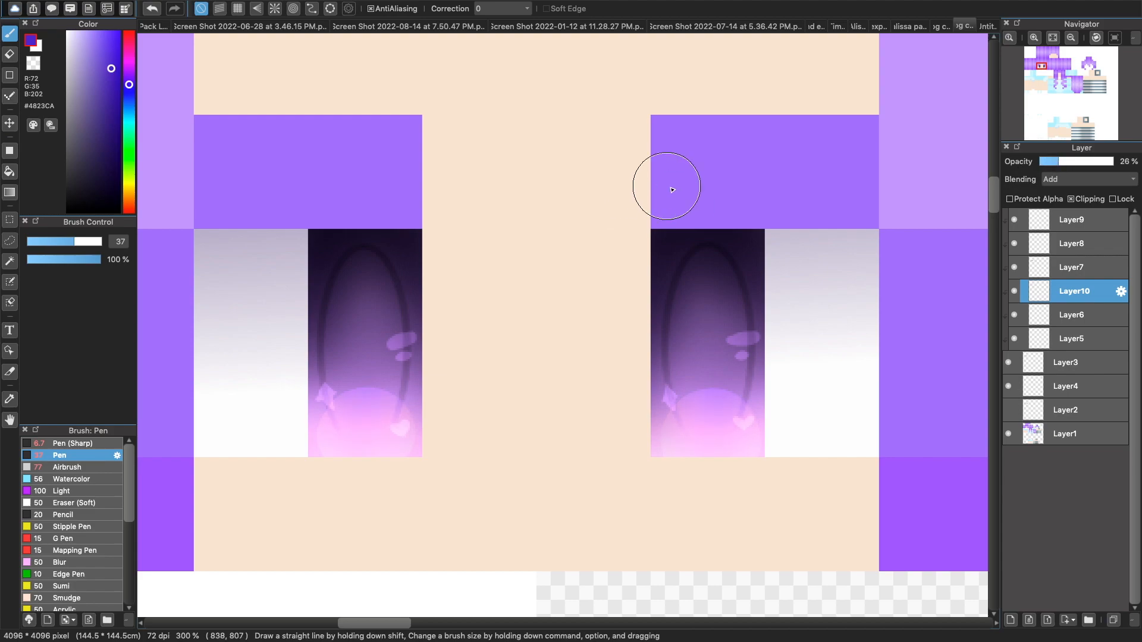
- Shift the hue of the bottom circles slightly toward blue with the Hue Saturation Brightness adjustment
key(super+u)
drag(567, 307, 559, 310)
click(664, 376)
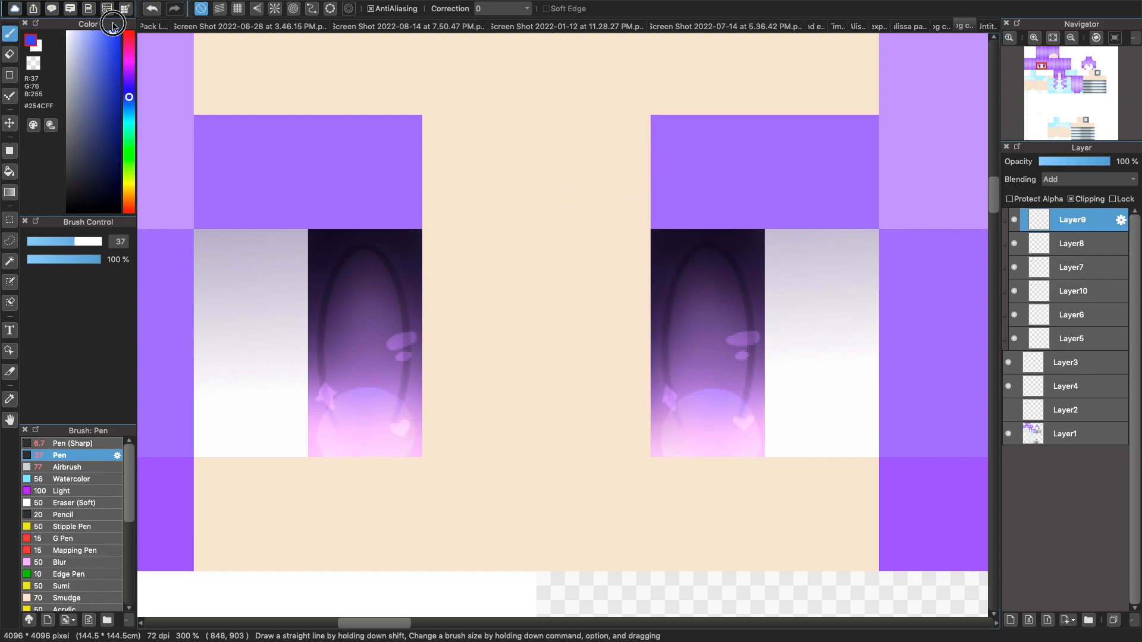
- On the top layer set to Add, paint a #5674FF blue oval across the top of each iris
mouse_move(357, 234)
mouse_down()
mouse_move(339, 237)
mouse_move(380, 237)
mouse_up()
drag(728, 237, 716, 242)
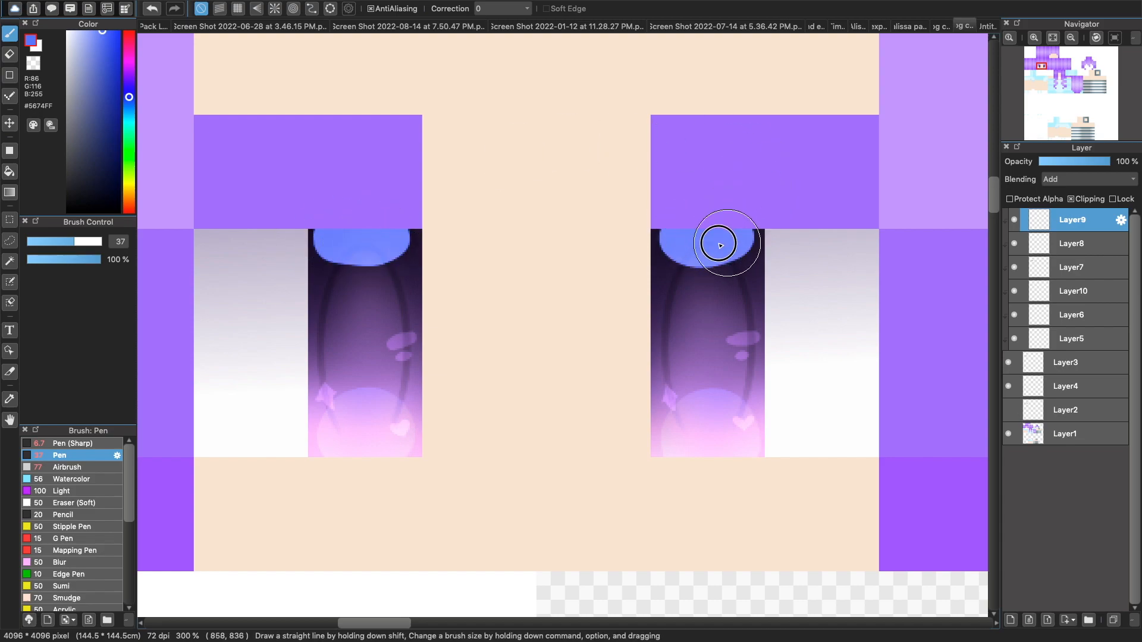
click(1070, 162)
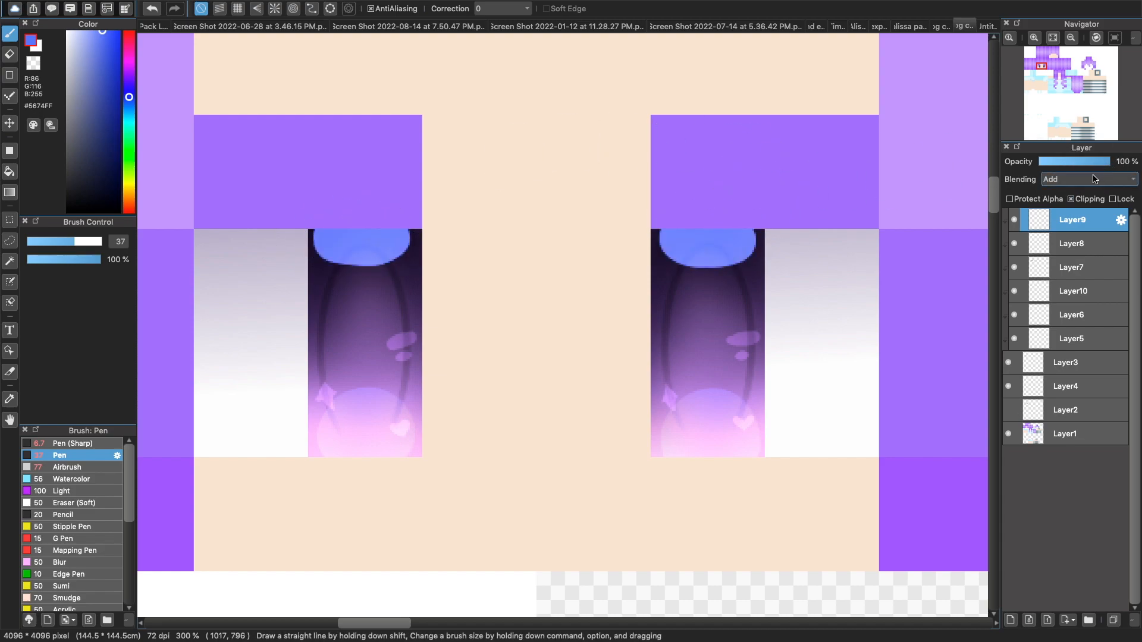
- Recolour the top ovals to light blue with saturation +30, brightness +46 and a small hue shift, and set the layer's opacity to 34%
key(super+u)
drag(582, 347, 607, 347)
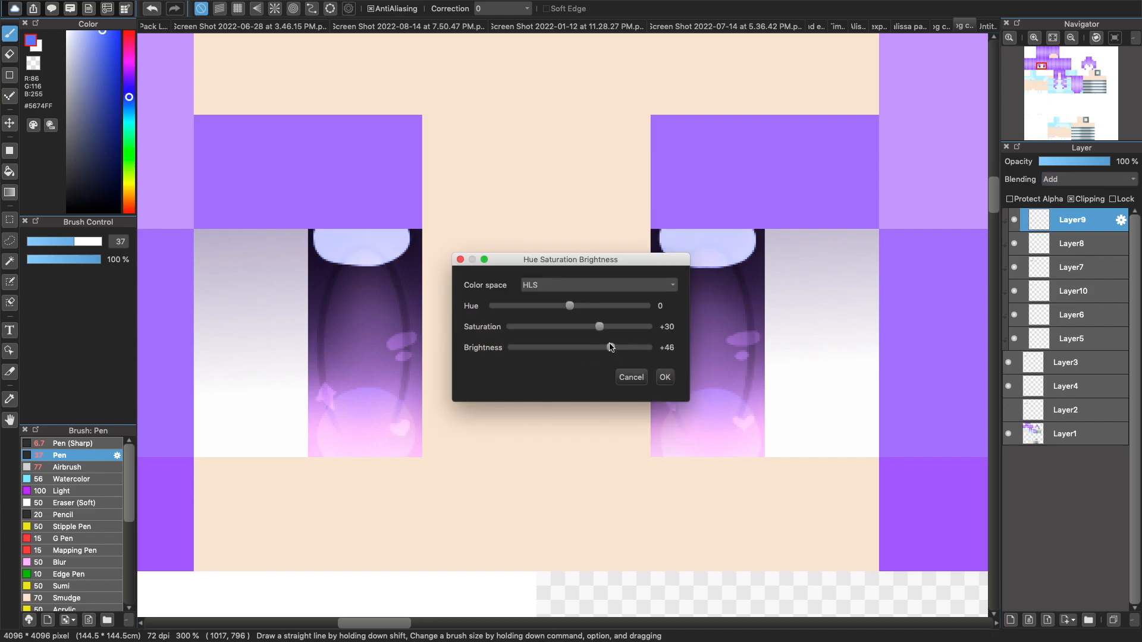
drag(570, 306, 562, 306)
click(664, 377)
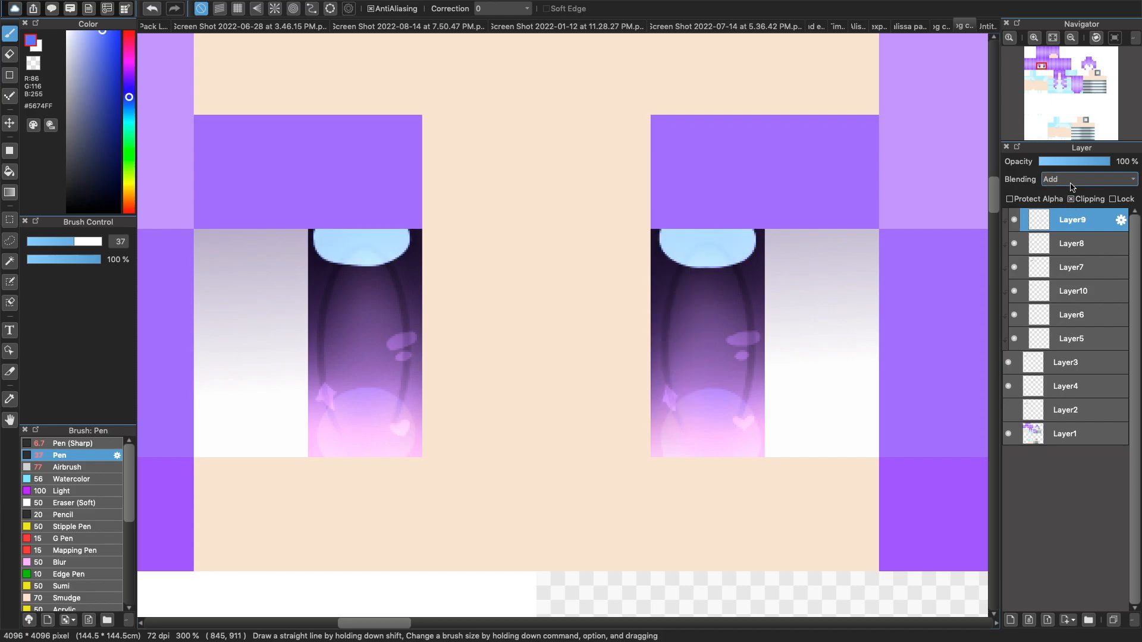
click(1062, 162)
- Examine how the eyes look at a distance on the whole skin texture
click(1070, 37)
click(1069, 40)
click(1070, 39)
click(1069, 39)
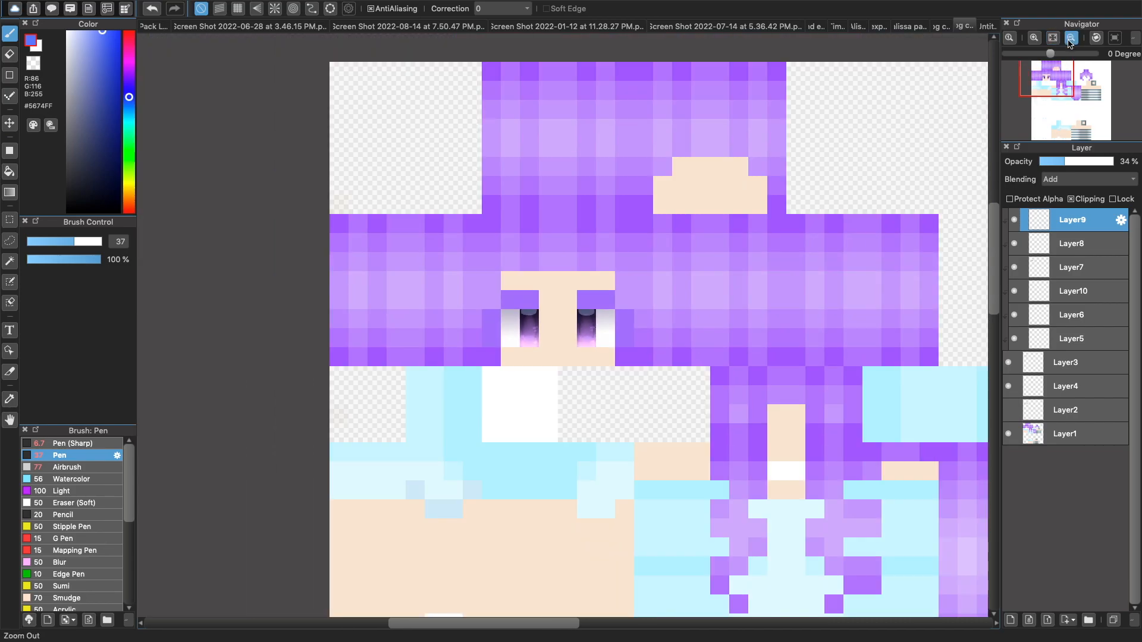
click(1070, 40)
click(1034, 38)
click(1034, 38)
click(1034, 38)
double_click(1034, 38)
- On a new clipped layer, paint a large and a small white #FFFFFF oval highlight in the upper-left corner of each iris
click(1010, 619)
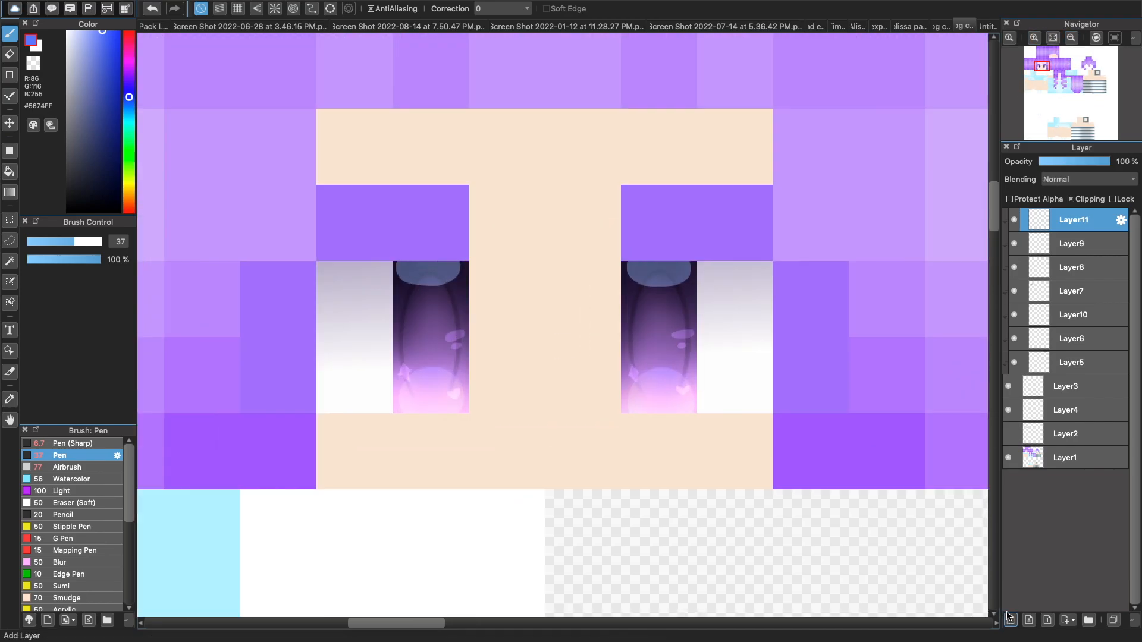
click(67, 31)
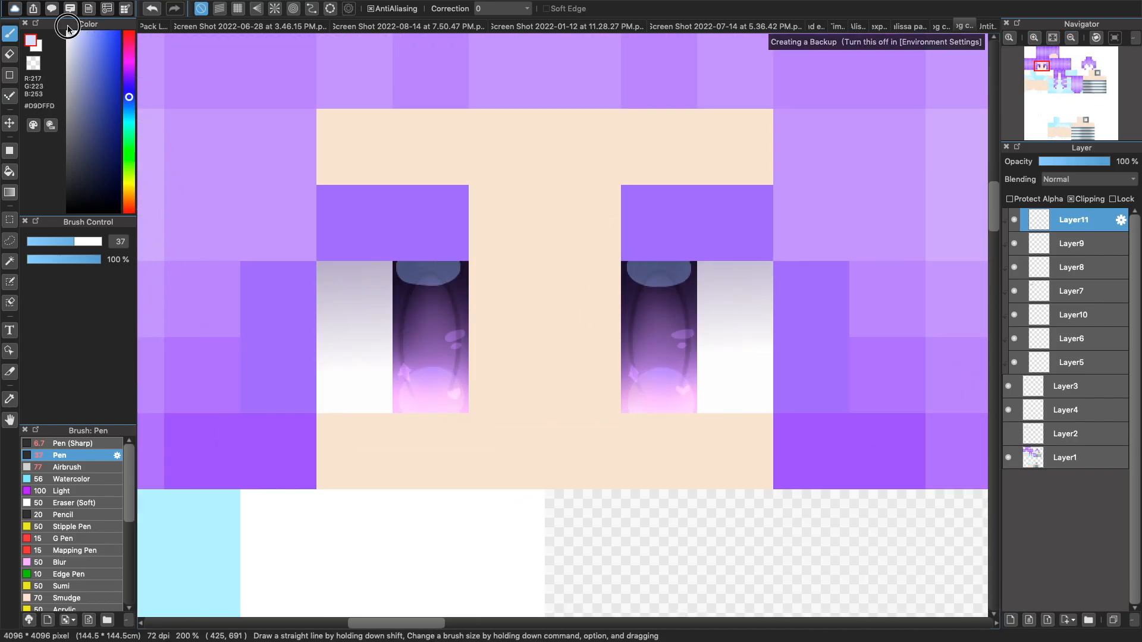
click(1034, 38)
drag(319, 247, 333, 276)
drag(663, 246, 679, 254)
drag(675, 269, 682, 273)
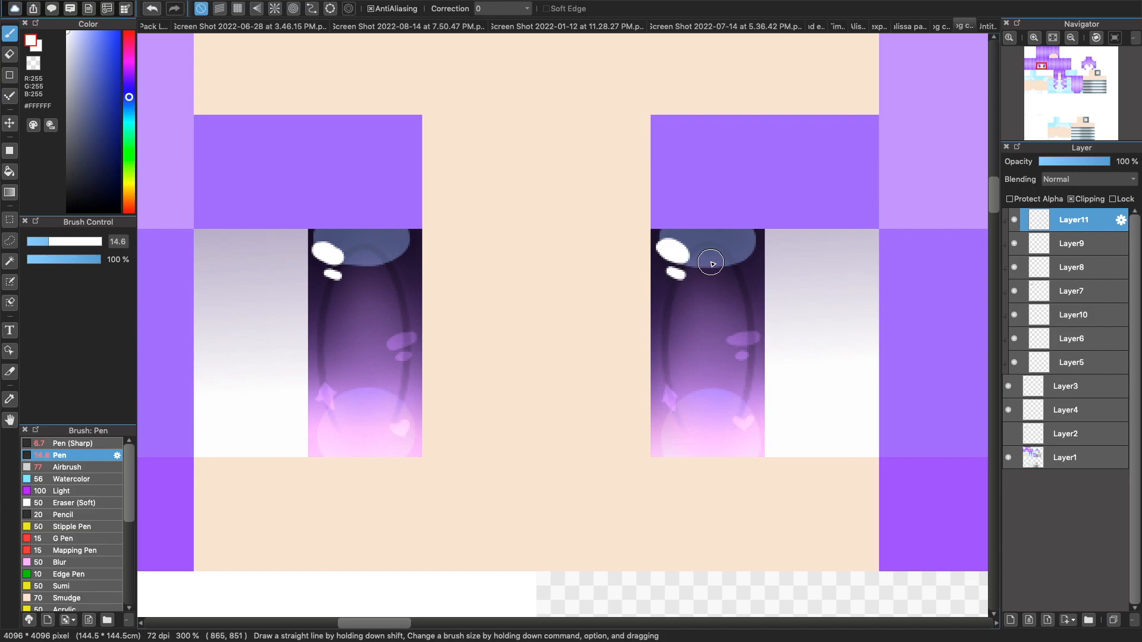
- Add a cluster of three small white dots near the lower right of each iris, undoing misplaced ones
drag(747, 381, 741, 385)
key(super+z)
click(749, 374)
click(736, 389)
key(super+z)
click(737, 388)
click(754, 386)
key(super+z)
click(405, 377)
click(393, 390)
click(404, 394)
- Duplicate the white highlights layer, hide the original, and recolour the copy purple #5725A9 with Protect Alpha on
click(1011, 620)
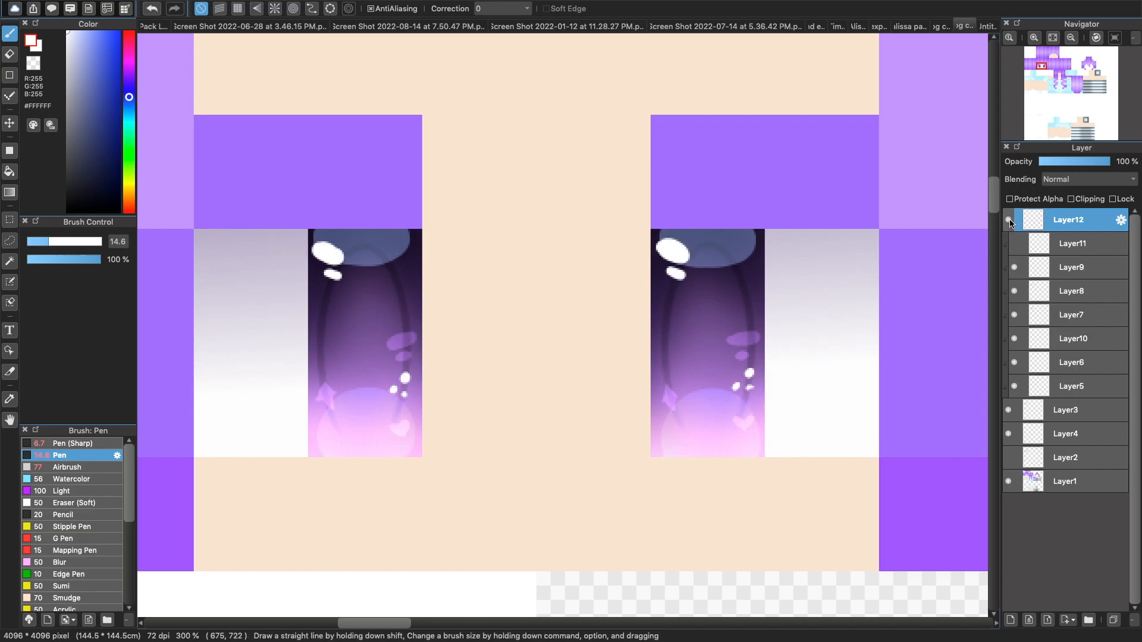
click(1042, 202)
click(129, 80)
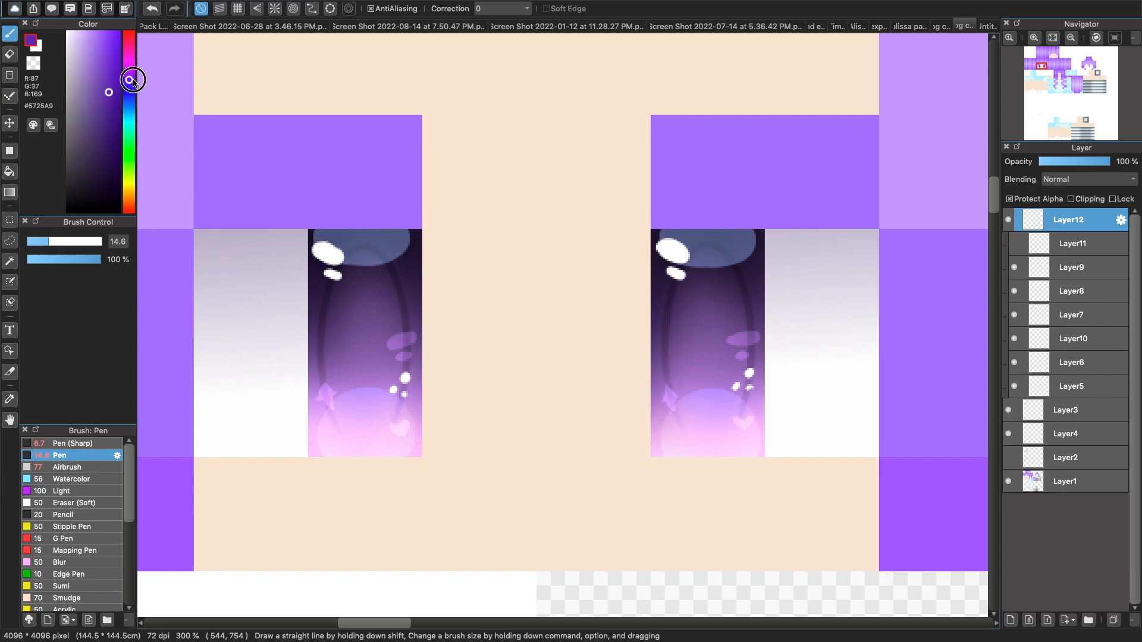
mouse_move(354, 242)
mouse_down()
mouse_move(345, 286)
mouse_move(663, 233)
mouse_move(749, 387)
mouse_up()
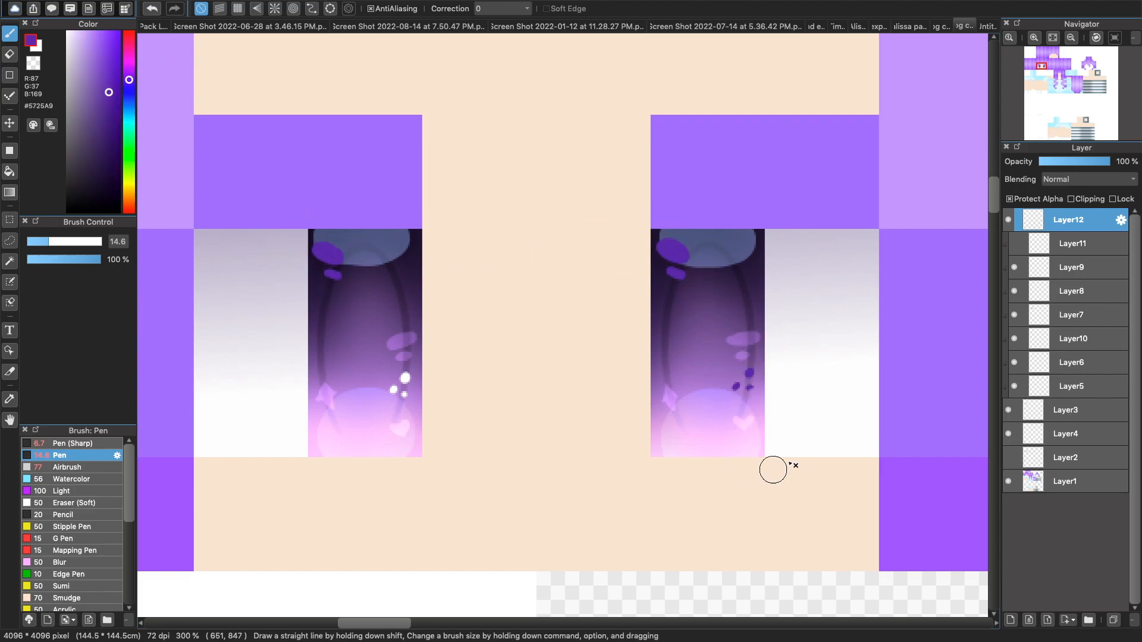
- Turn off Protect Alpha on the purple highlights copy and blur it
click(1010, 201)
click(208, 5)
click(250, 153)
click(650, 354)
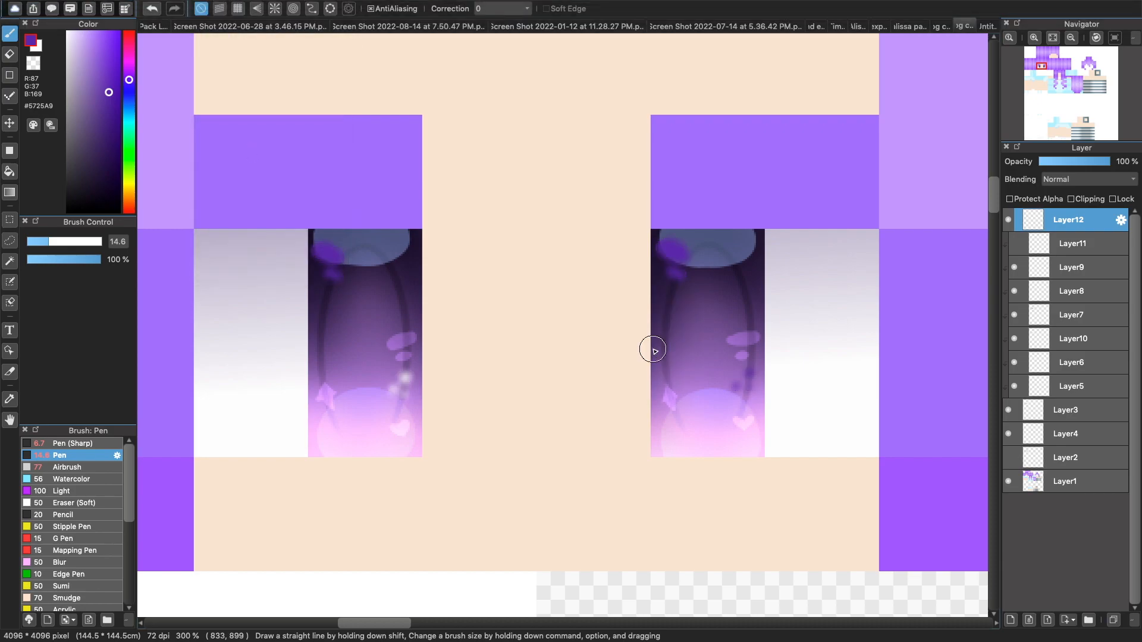
- Set the blurred copy to Add blending, show the white highlights layer, and move it above the blurred copy
click(1079, 180)
click(1074, 203)
click(1014, 243)
drag(1067, 243, 1032, 229)
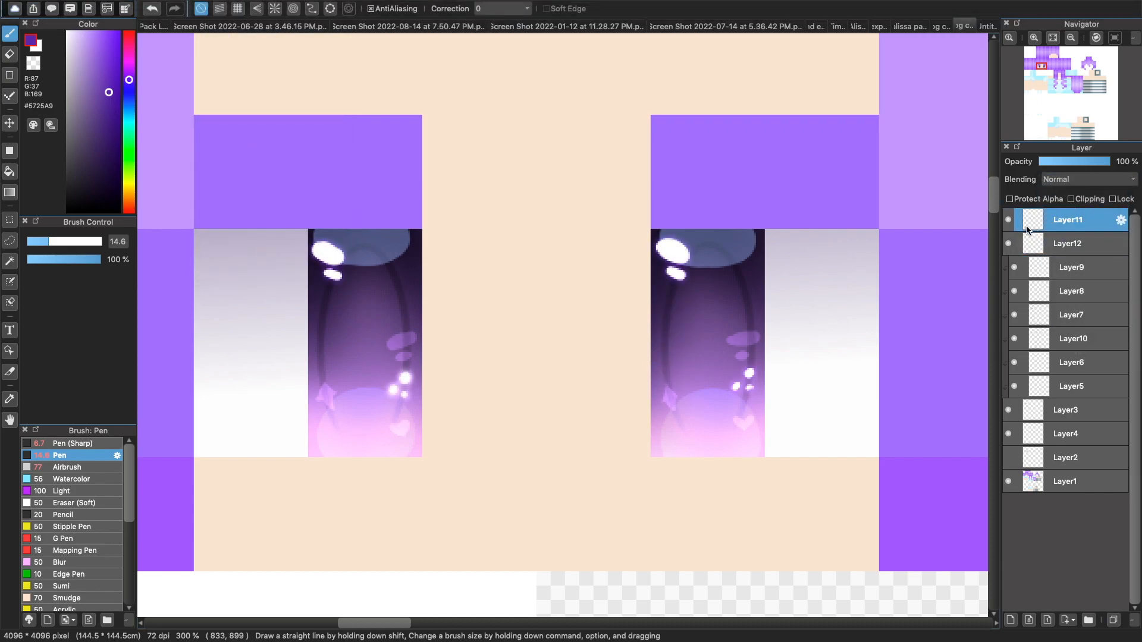
- Compare the highlights with and without the glow layer and examine the eyes on the whole skin texture
double_click(1013, 243)
click(606, 452)
click(1009, 243)
click(1093, 162)
drag(1102, 164, 1113, 162)
click(1070, 37)
click(1070, 37)
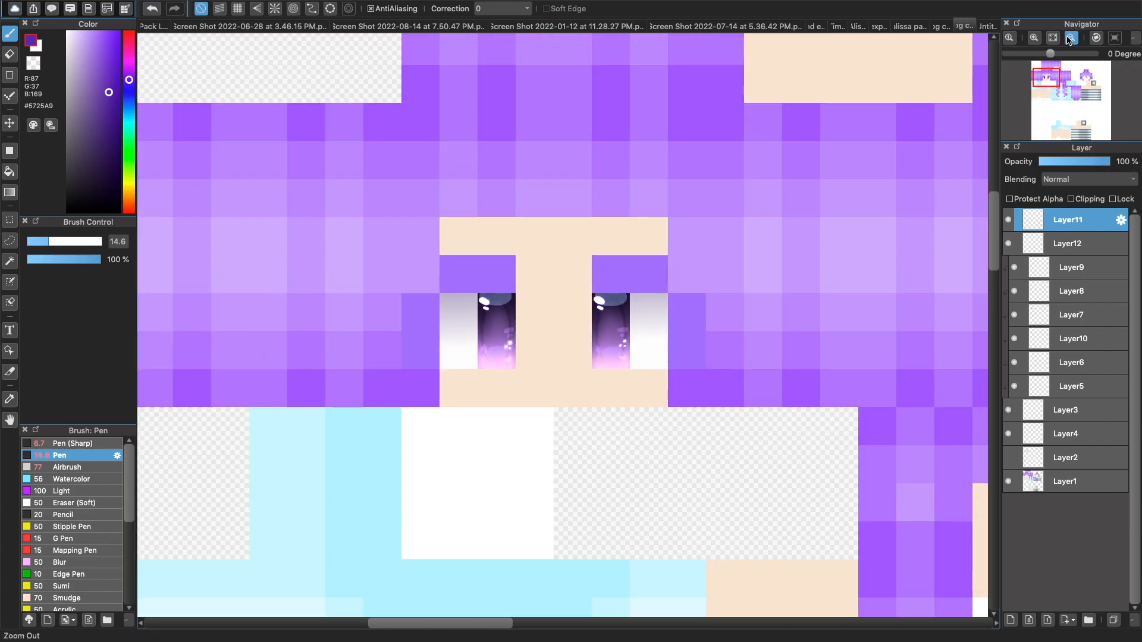
click(1069, 37)
click(1070, 37)
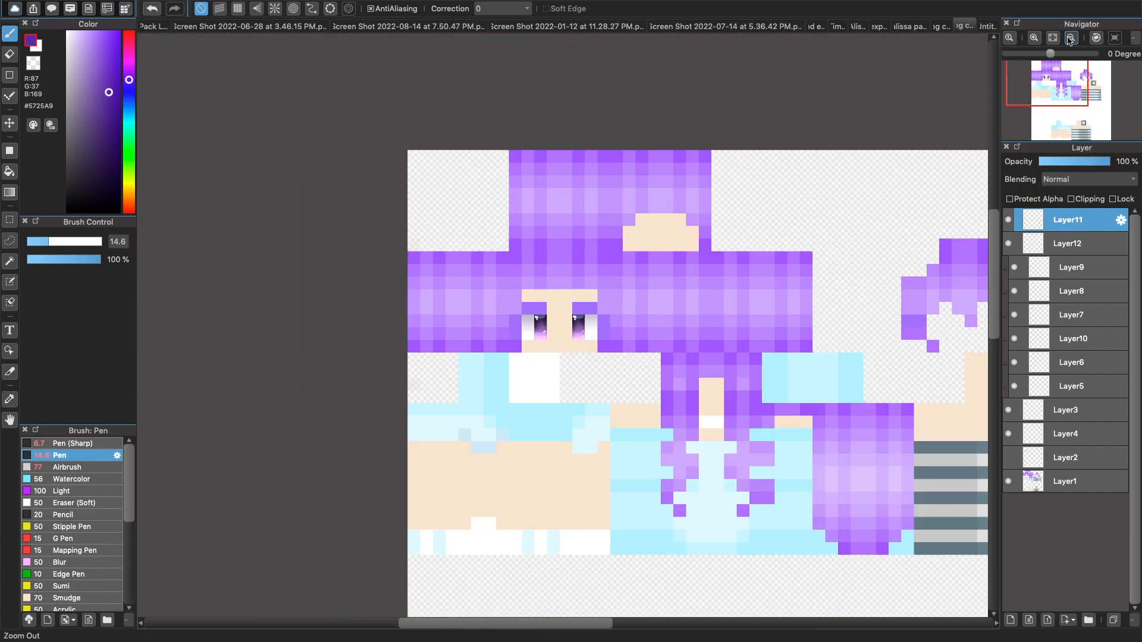
click(1033, 38)
click(1034, 38)
click(1033, 37)
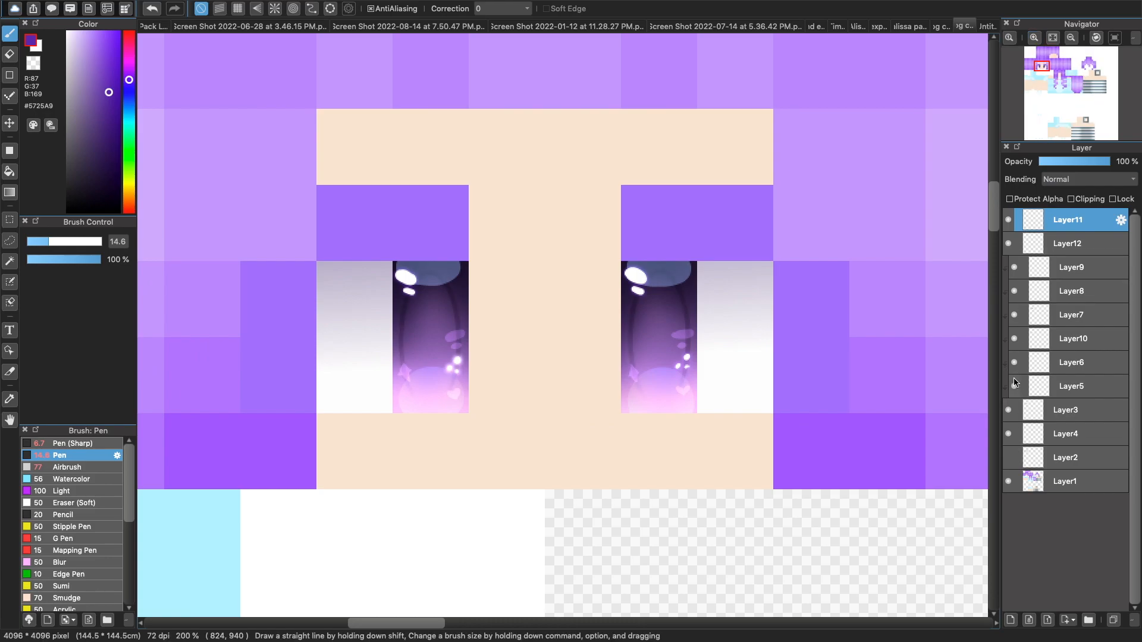
- Set the ellipse outline layer's opacity to 53% and check the eyes at a distance and close up
click(1064, 386)
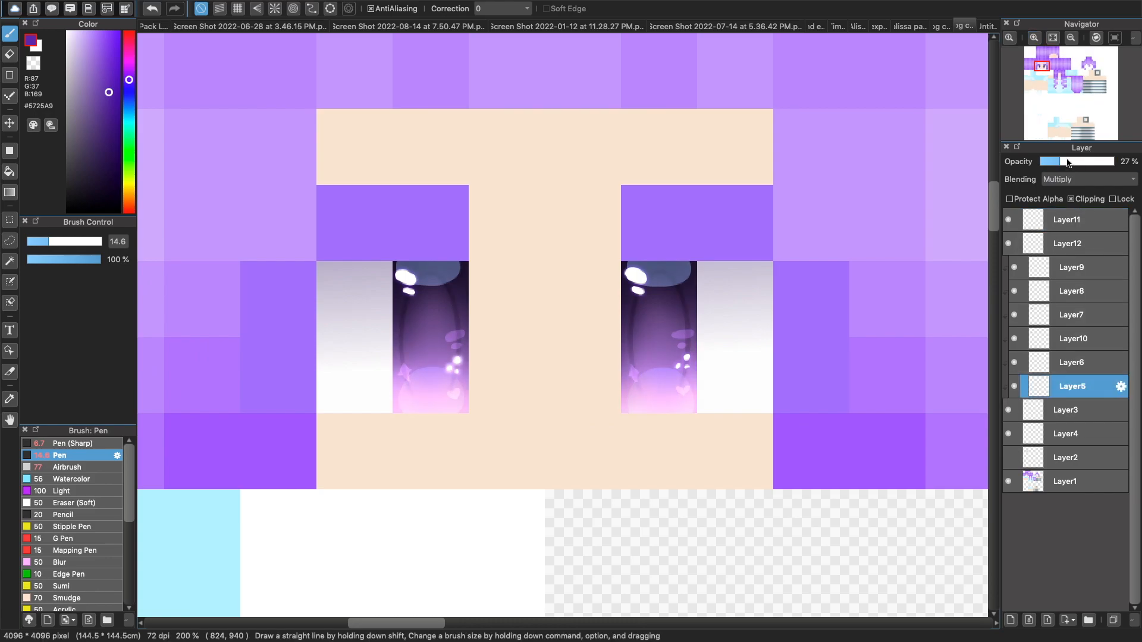
click(1070, 38)
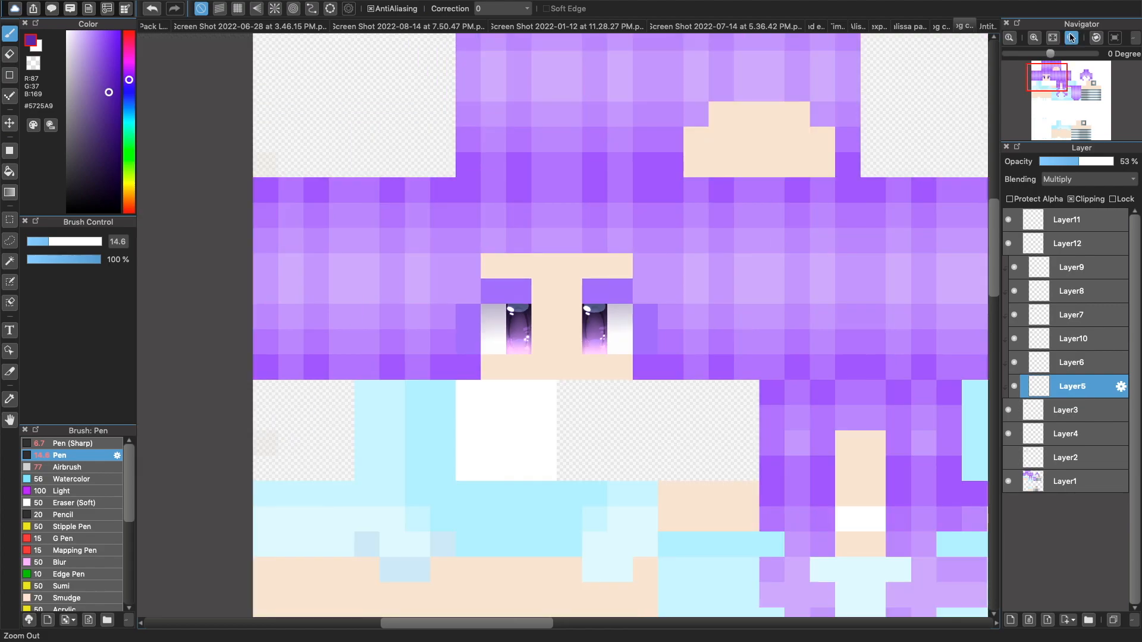
click(1070, 38)
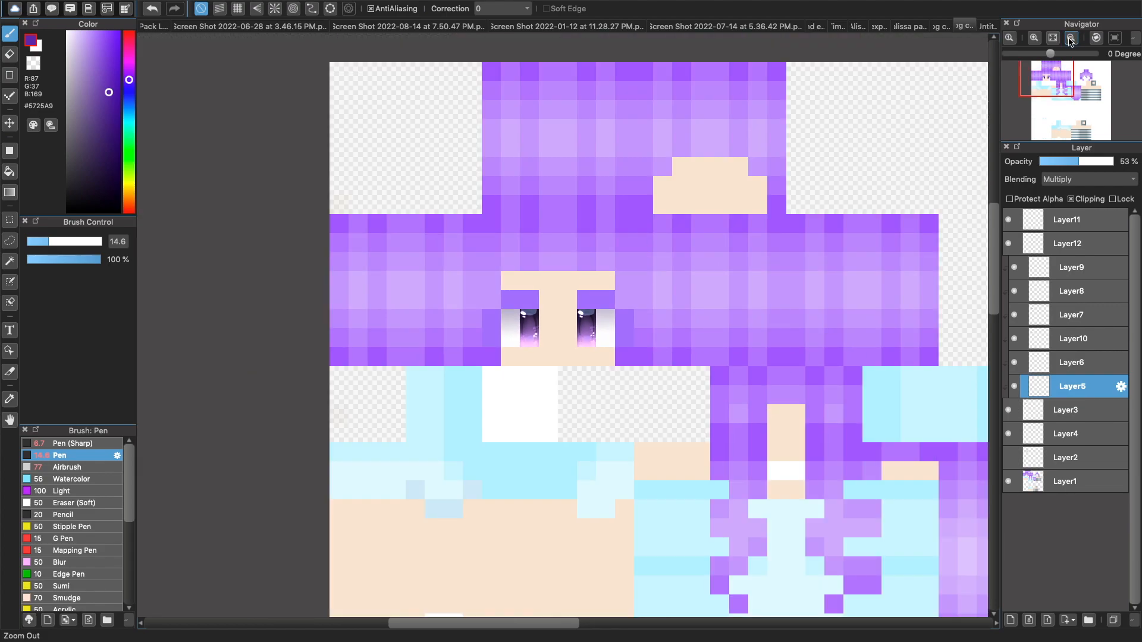
click(1035, 38)
click(1035, 38)
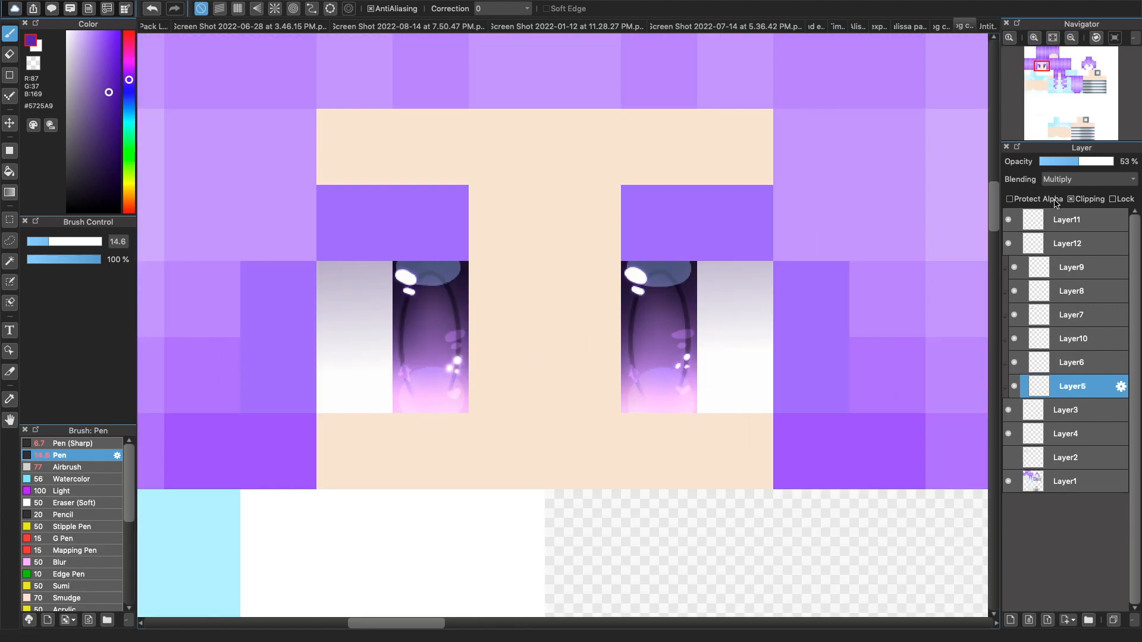
- Add a new layer above the highlights and draw a filled dark rectangle in #0E071F over the left brow block
click(1060, 226)
click(1011, 621)
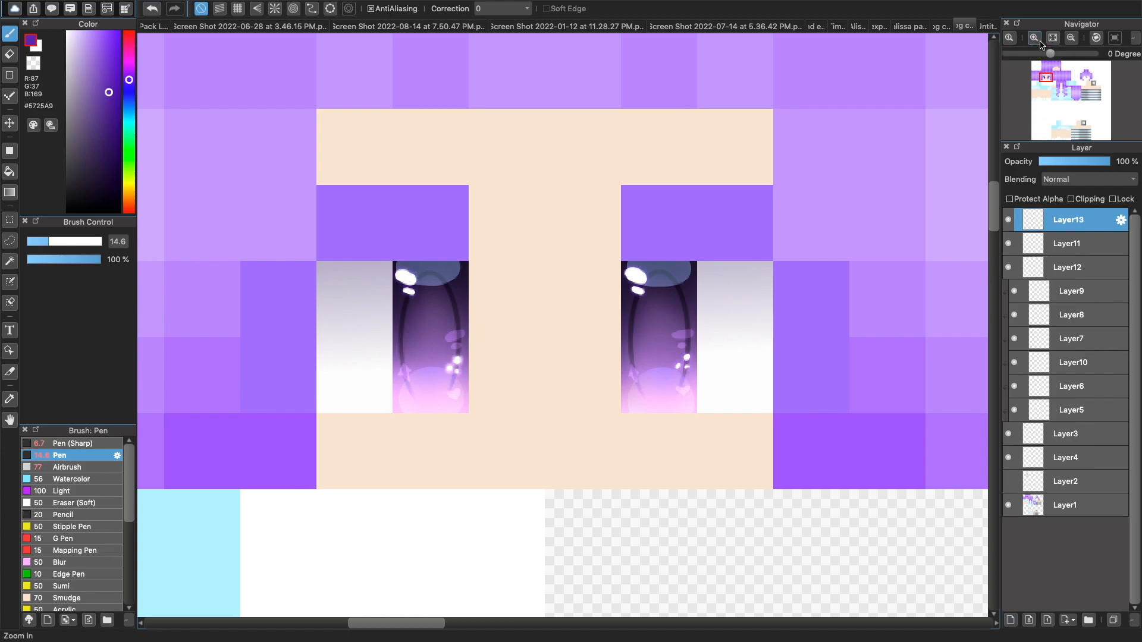
click(1039, 43)
click(10, 152)
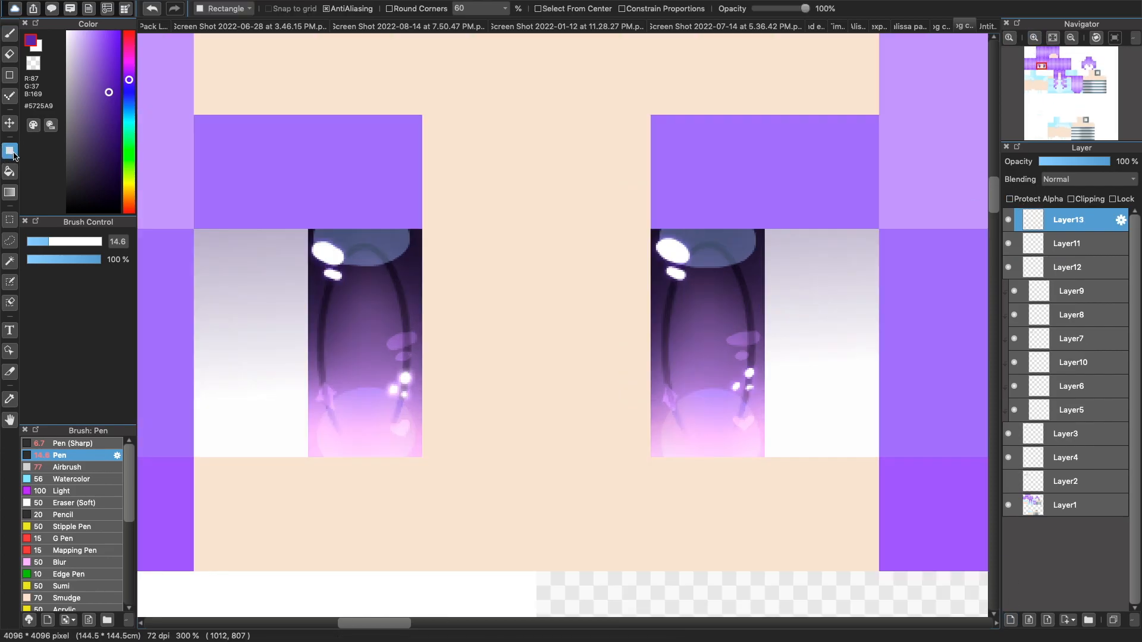
click(109, 192)
drag(194, 114, 240, 157)
key(ctrl+z)
mouse_move(194, 115)
mouse_down()
mouse_move(428, 211)
mouse_move(420, 229)
mouse_up()
- Copy the dark brow rectangle and place the copy over the right brow block
key(ctrl+c)
key(ctrl+v)
drag(420, 138, 843, 136)
click(985, 615)
- Paste another dark rectangle, rotate it upright and fit it against the outer side of the right eye
key(super+v)
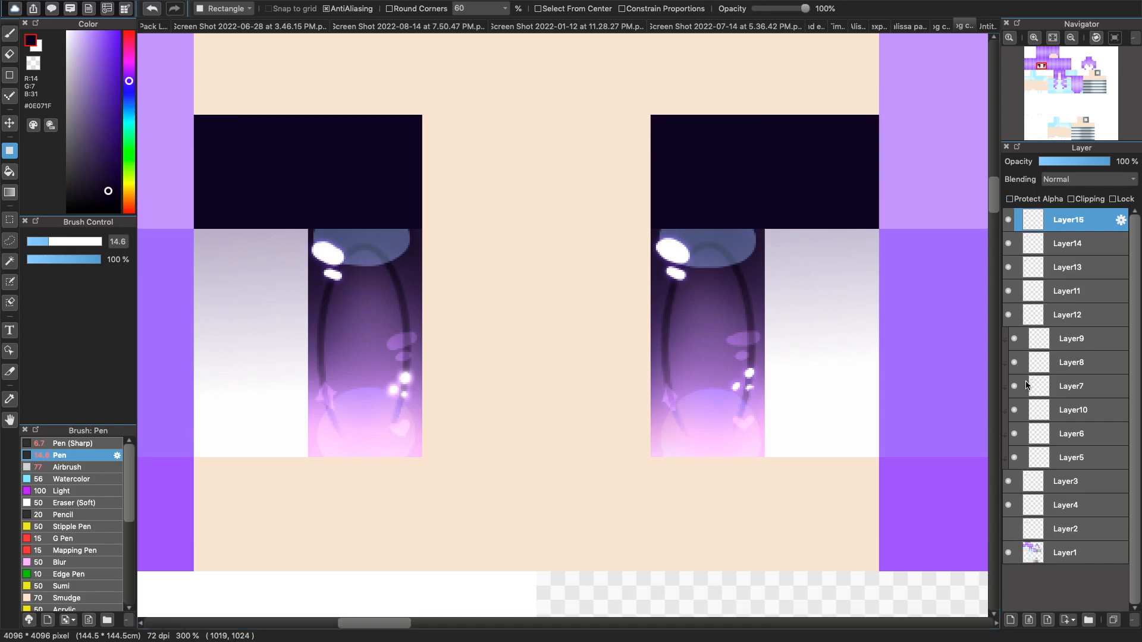
key(super+t)
drag(335, 179, 861, 396)
drag(392, 564, 412, 564)
drag(745, 242, 728, 476)
drag(643, 308, 744, 262)
click(986, 616)
- Duplicate the upright dark rectangle and place the copy against the outer side of the left eye
key(super+c)
key(super+v)
drag(713, 303, 497, 335)
drag(395, 562, 357, 562)
drag(963, 324, 384, 293)
click(985, 615)
double_click(1071, 37)
drag(493, 624, 509, 624)
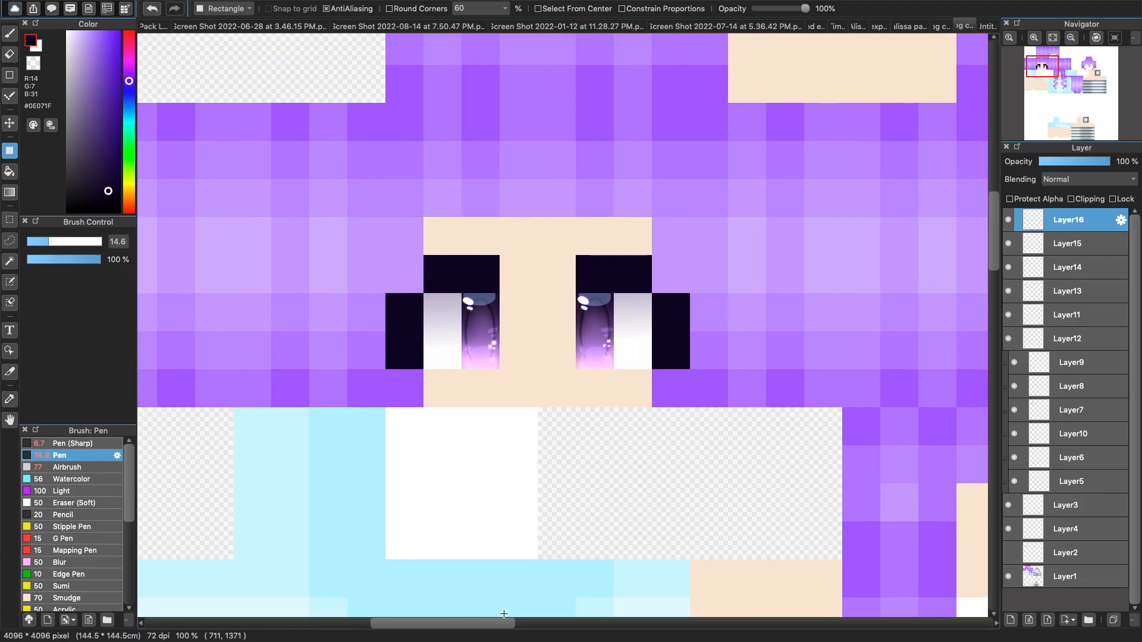
click(1038, 37)
drag(439, 628, 432, 629)
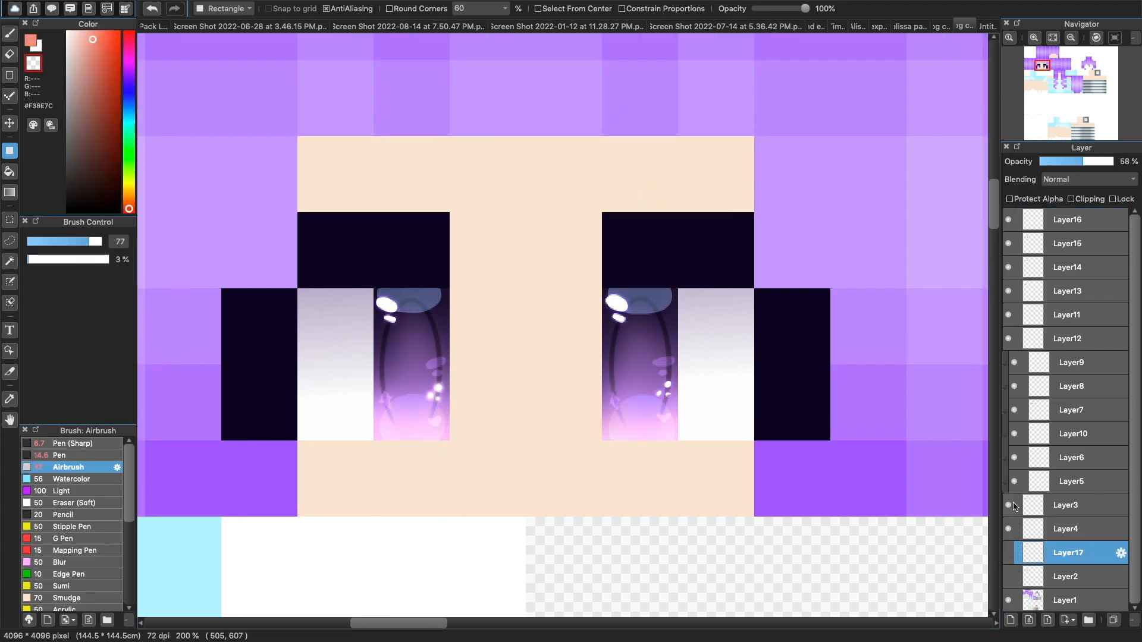
- Toggle the clipped iris layers' visibility to identify which layer holds which eye detail
click(1014, 457)
click(1014, 457)
click(1014, 457)
click(1014, 457)
click(1011, 418)
click(1011, 418)
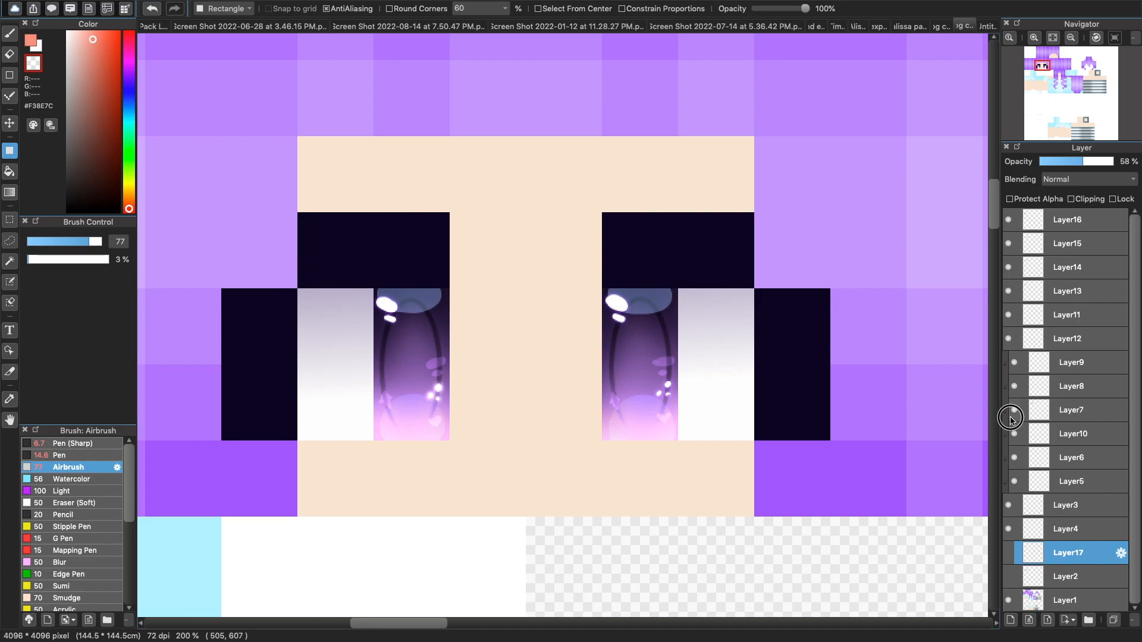
click(1014, 386)
click(1014, 362)
click(1013, 362)
- Erase the small lower white dots and the secondary upper highlights from the glow and white highlight layers
click(1058, 338)
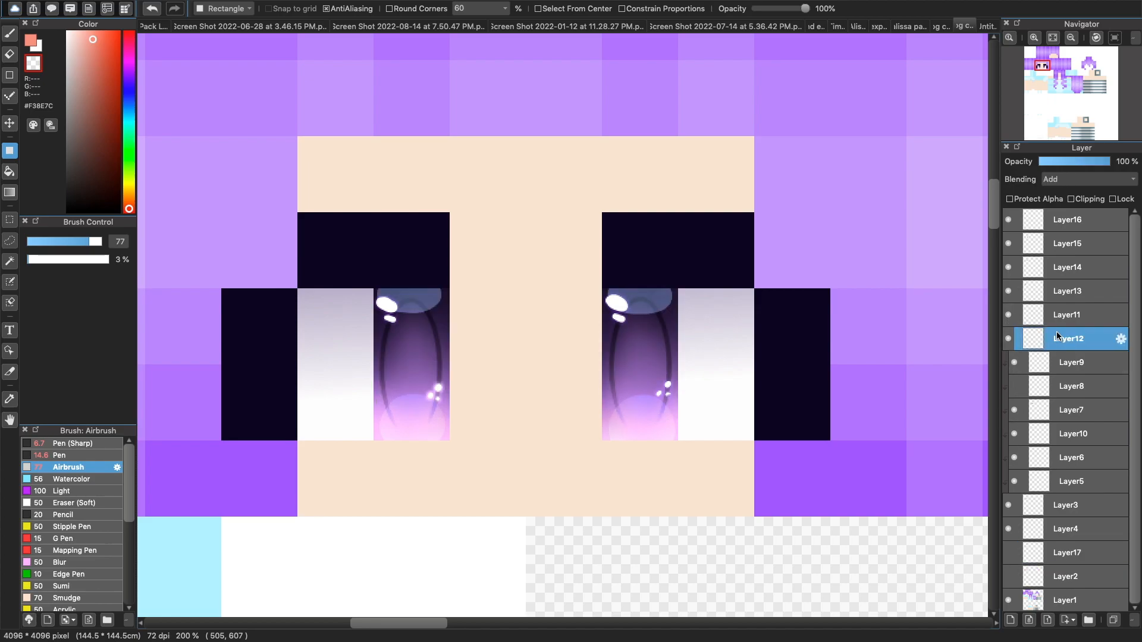
click(10, 54)
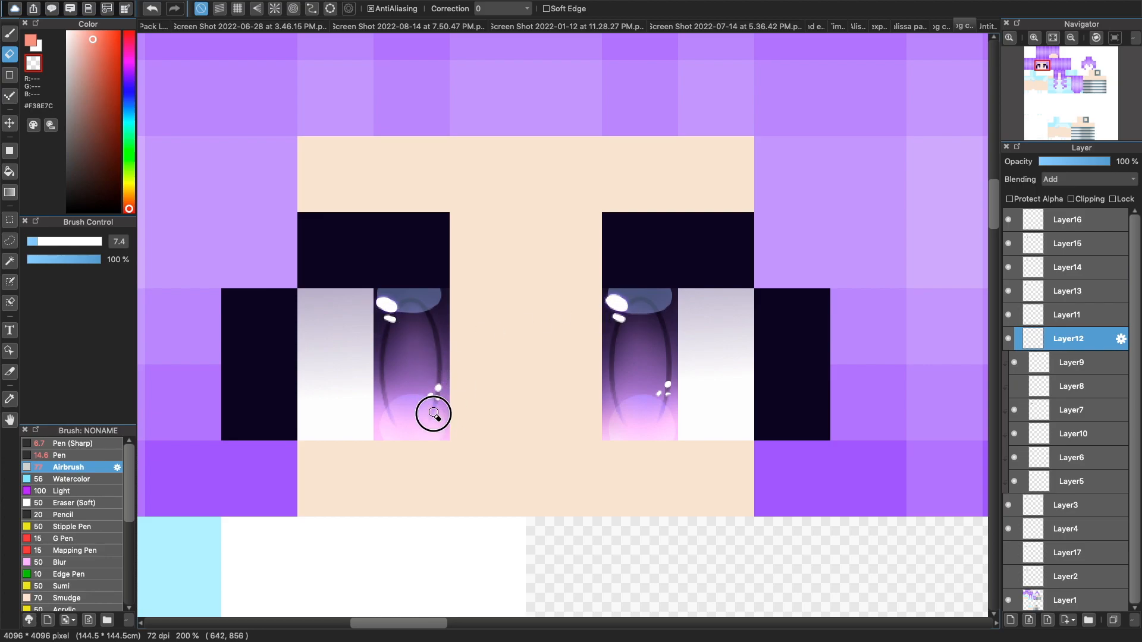
click(1068, 315)
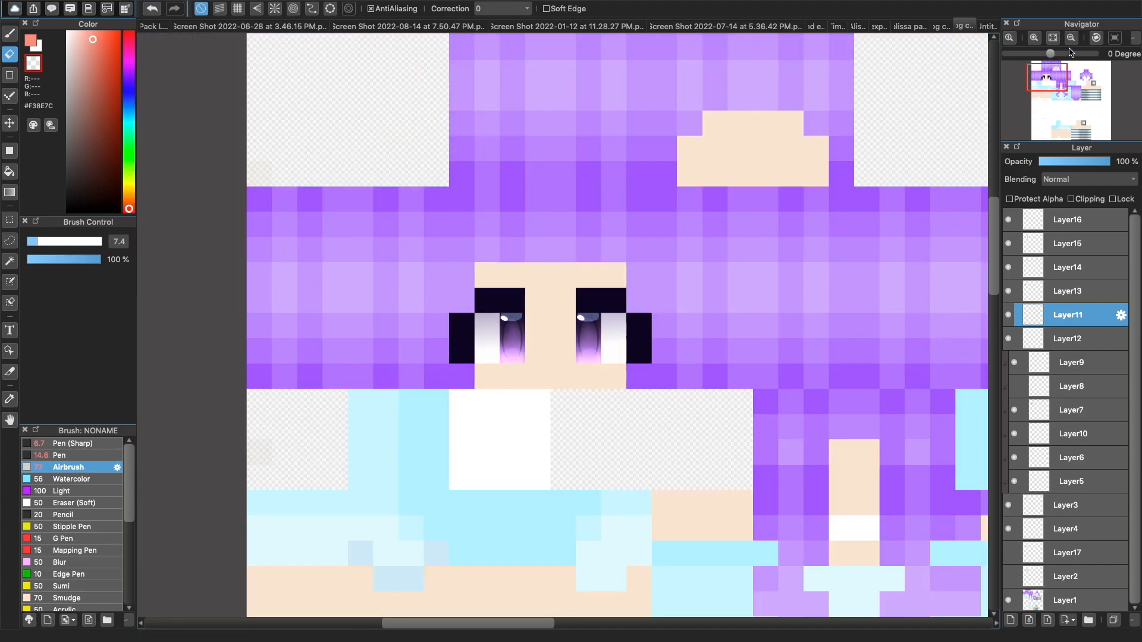
- Show the reflection shapes layer (Layer8) again and erase its small pink shapes in the lower irises
click(1013, 386)
click(1022, 389)
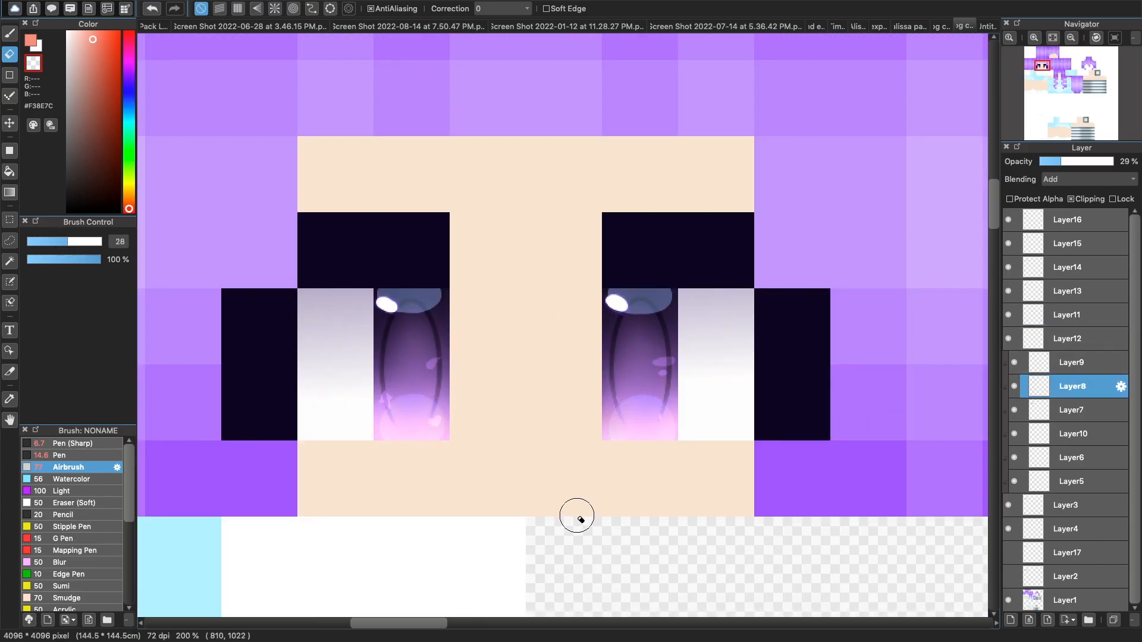
click(1071, 39)
click(1071, 39)
click(1071, 39)
click(1036, 39)
click(1036, 40)
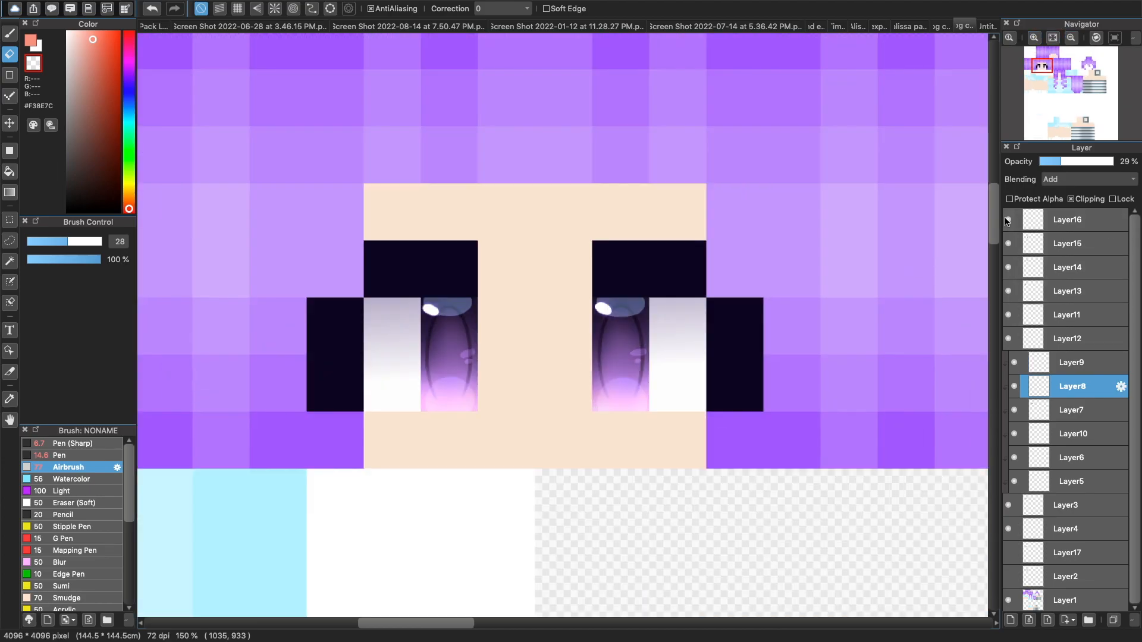
- Switch to the dark-haired skin document and show Layer9, which covers the pixel brows with skin colour
click(855, 29)
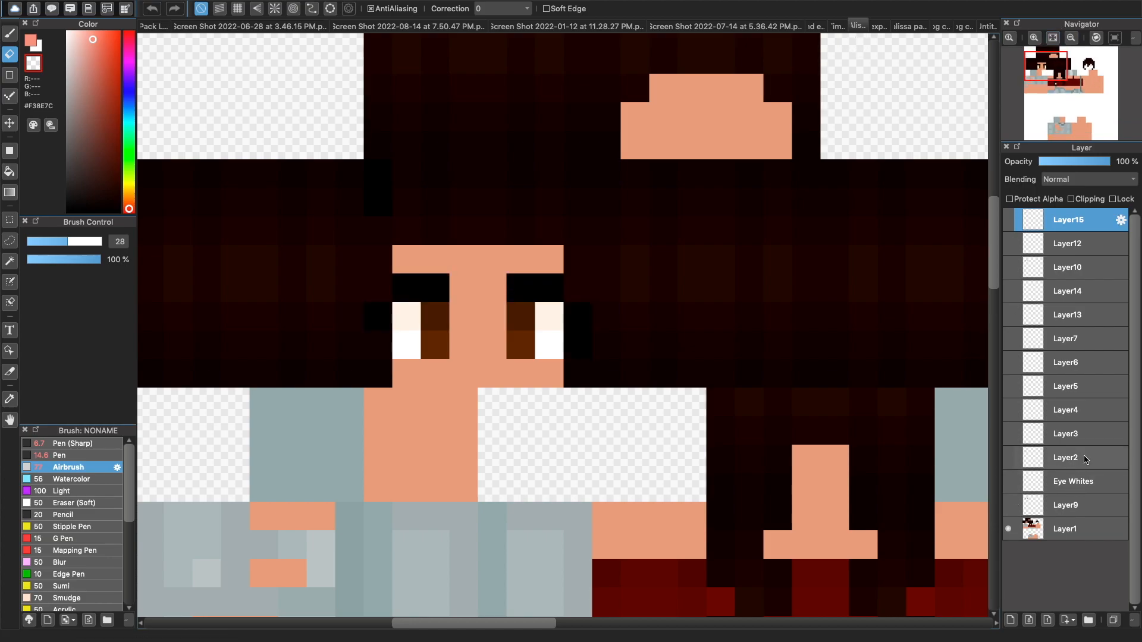
drag(527, 623, 519, 629)
click(1034, 38)
click(1008, 505)
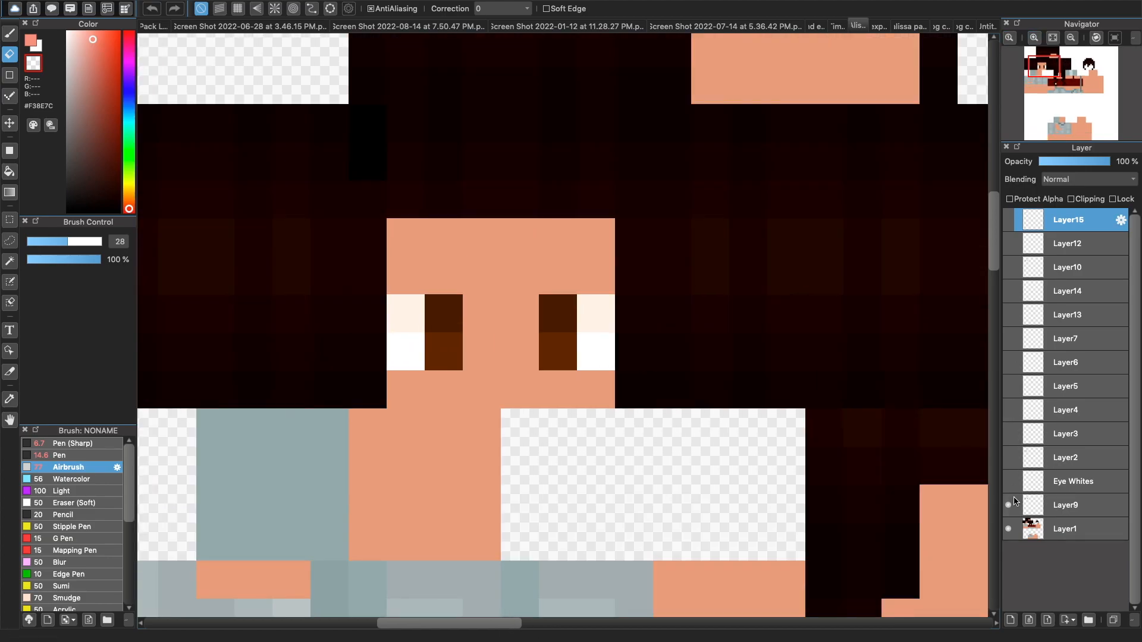
- Show the Eye Whites layer and the iris layers from Layer2 up to Layer6 one by one
click(1037, 39)
click(1008, 481)
click(1007, 457)
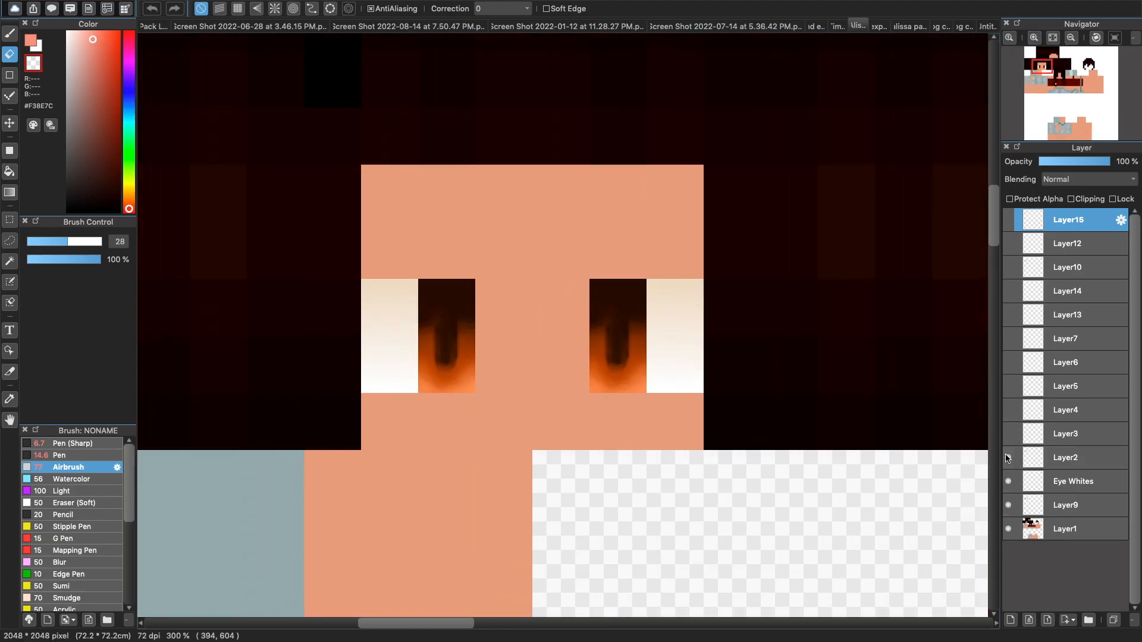
click(1008, 433)
click(1008, 410)
click(1008, 386)
click(1008, 362)
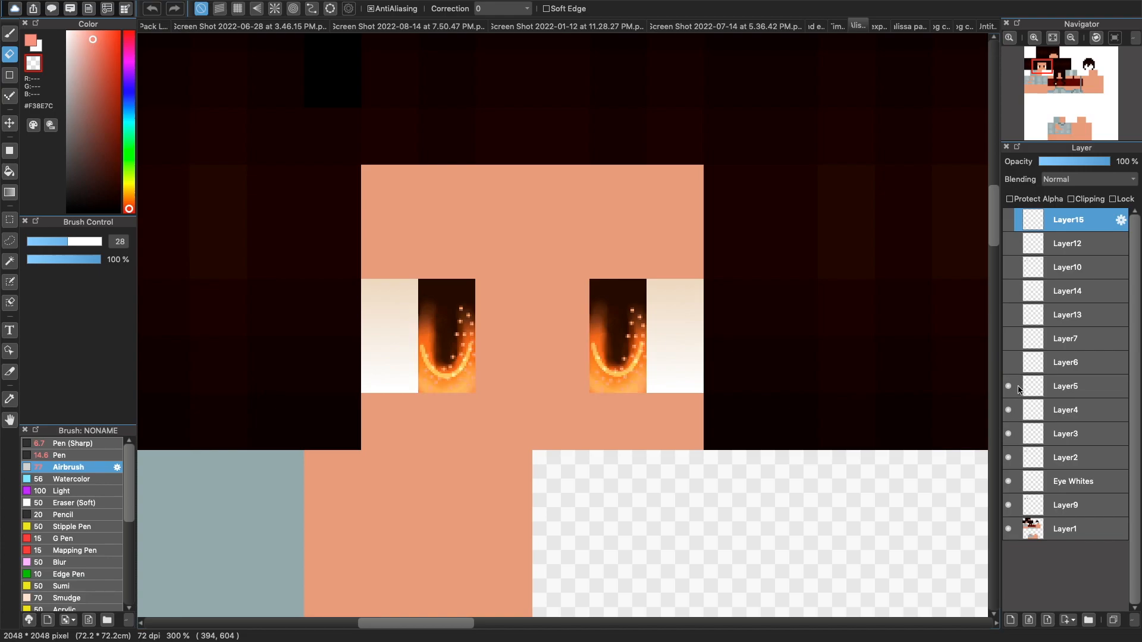
- Show the highlight, lash and brow layers to review the finished brown eyes, and hide every layer above Layer9
click(1009, 338)
click(1007, 219)
click(1008, 243)
click(1008, 267)
click(1007, 297)
click(1007, 297)
key(super+plus)
click(824, 231)
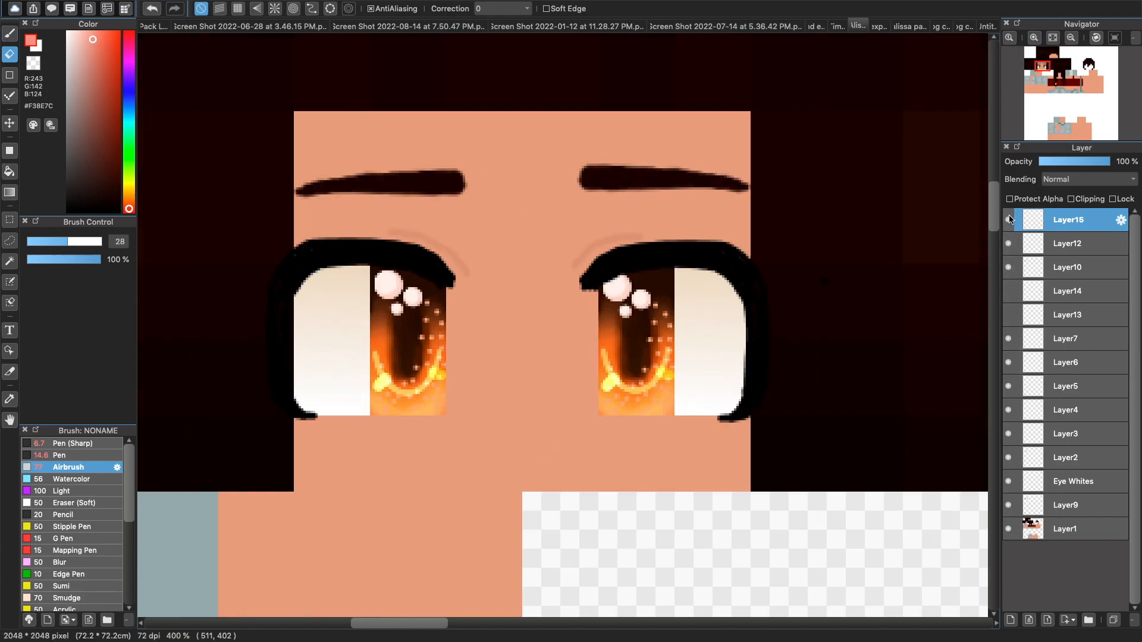
drag(1009, 219, 1010, 506)
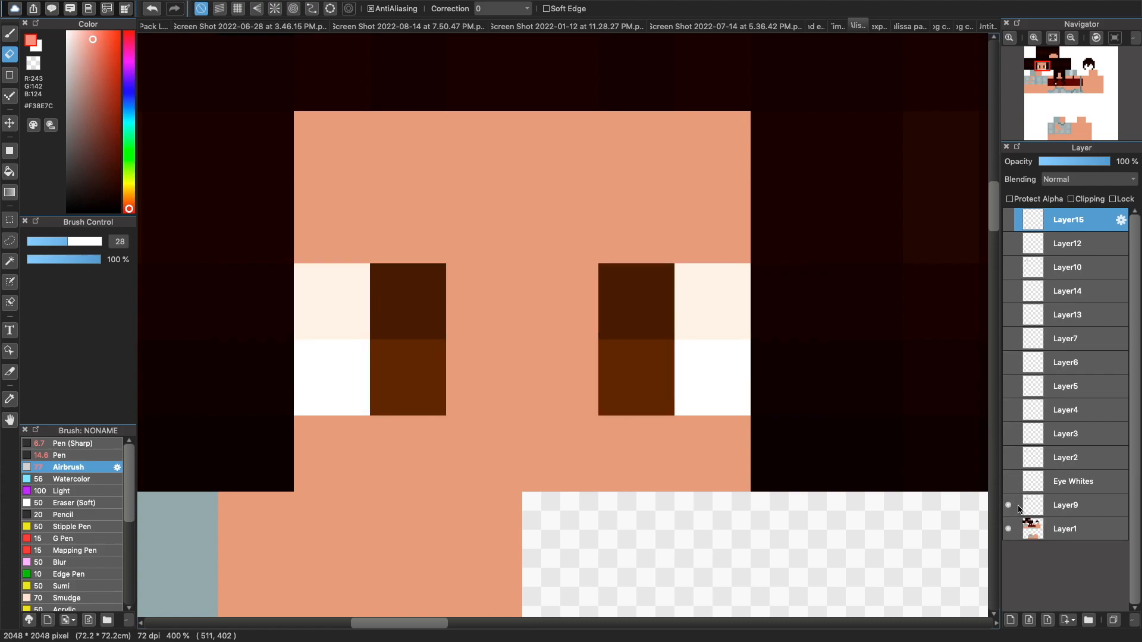
- Sample the skin colour and cover both pixel eyes with a filled rectangle on Layer9
click(1020, 509)
alt+click(619, 196)
click(10, 151)
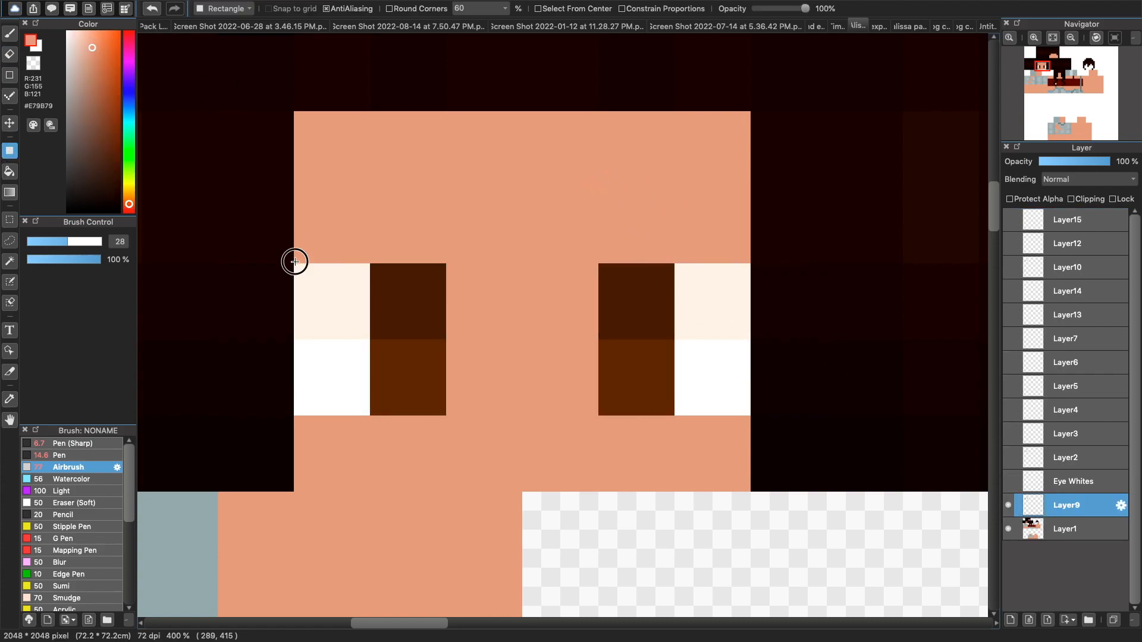
drag(294, 261, 325, 298)
drag(294, 263, 748, 474)
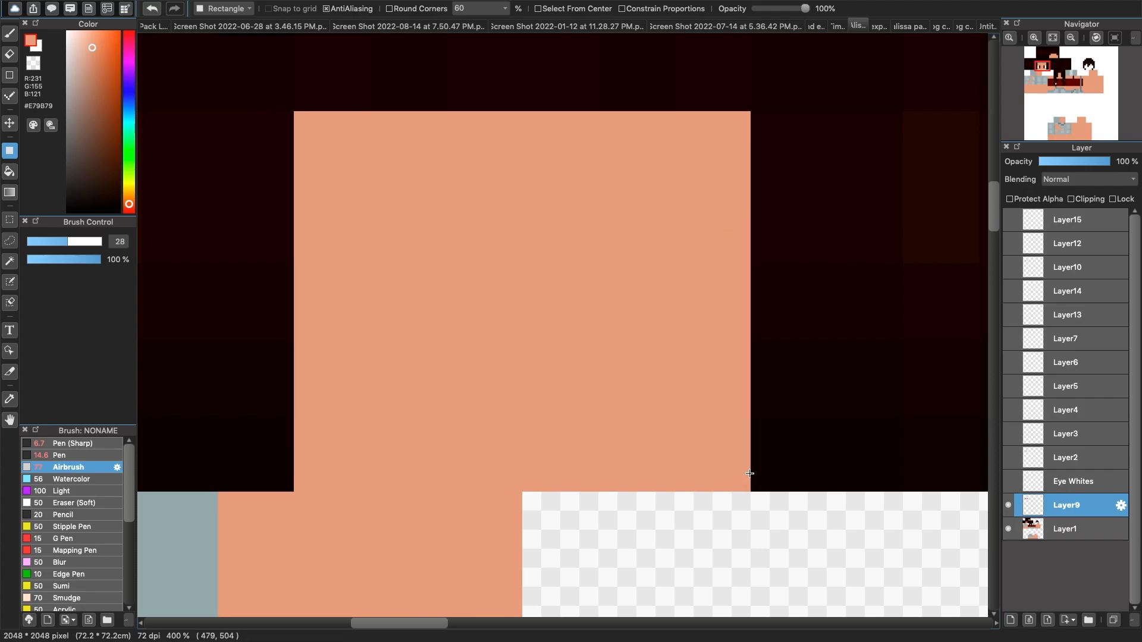
- Resize the image to 200%, making it 4096 × 4096 pixels
mouse_move(177, 2)
click(215, 7)
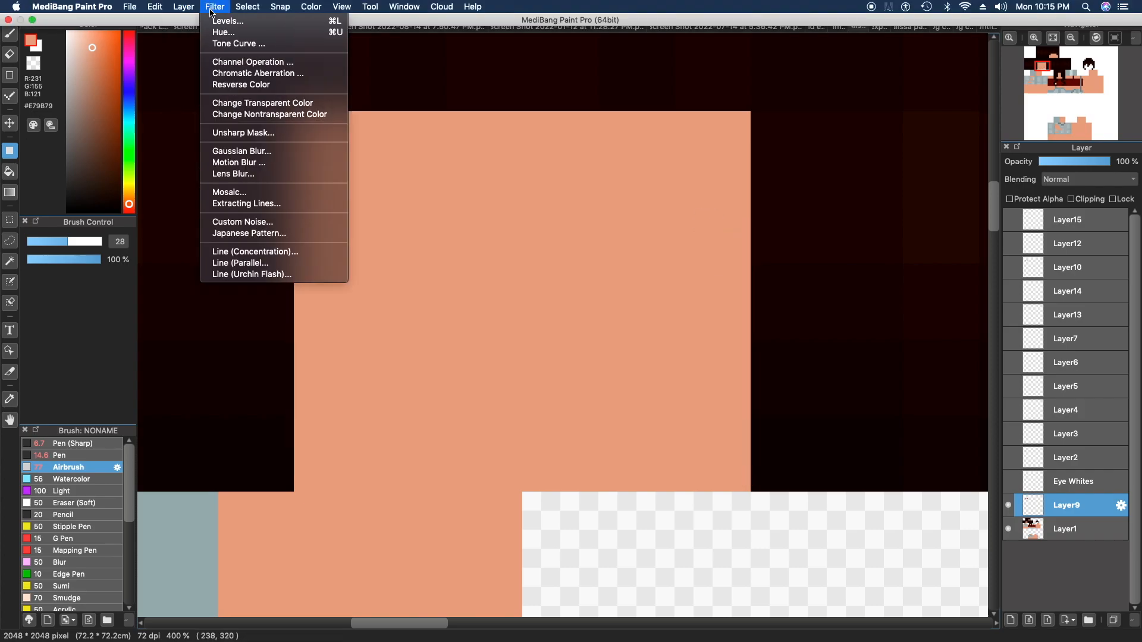
click(198, 153)
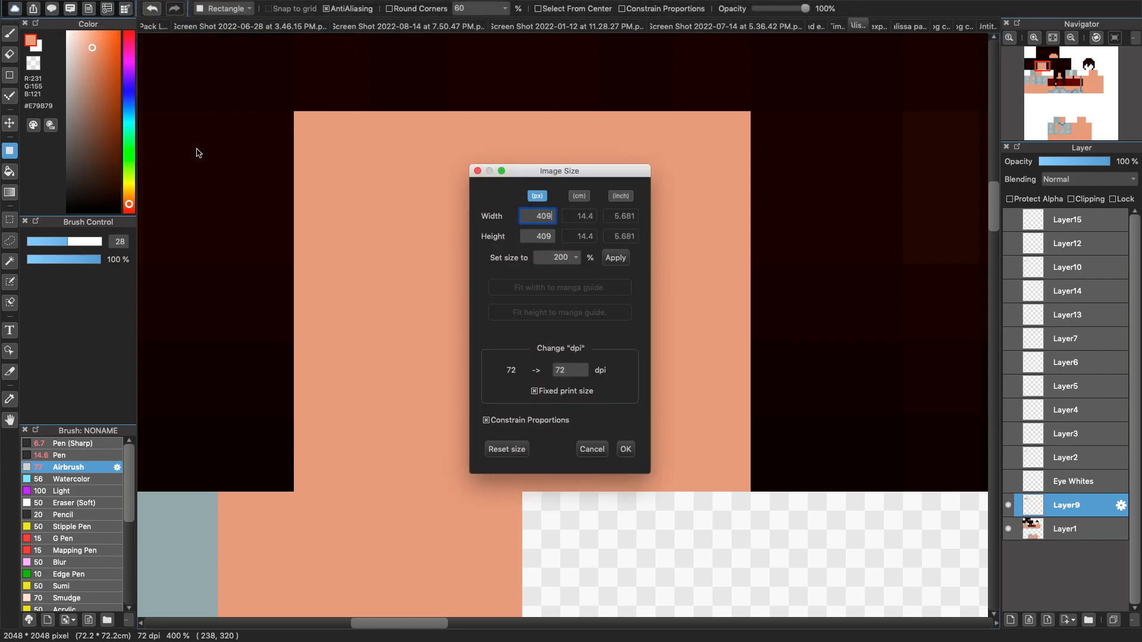
click(625, 449)
click(1052, 37)
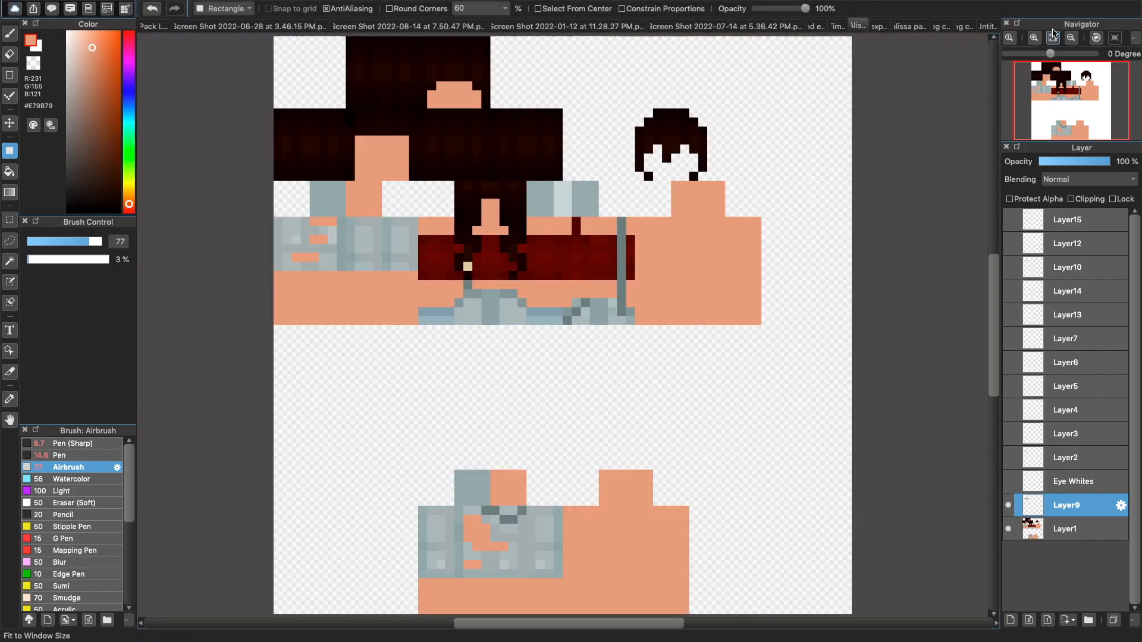
scroll(1050, 69, up, 10)
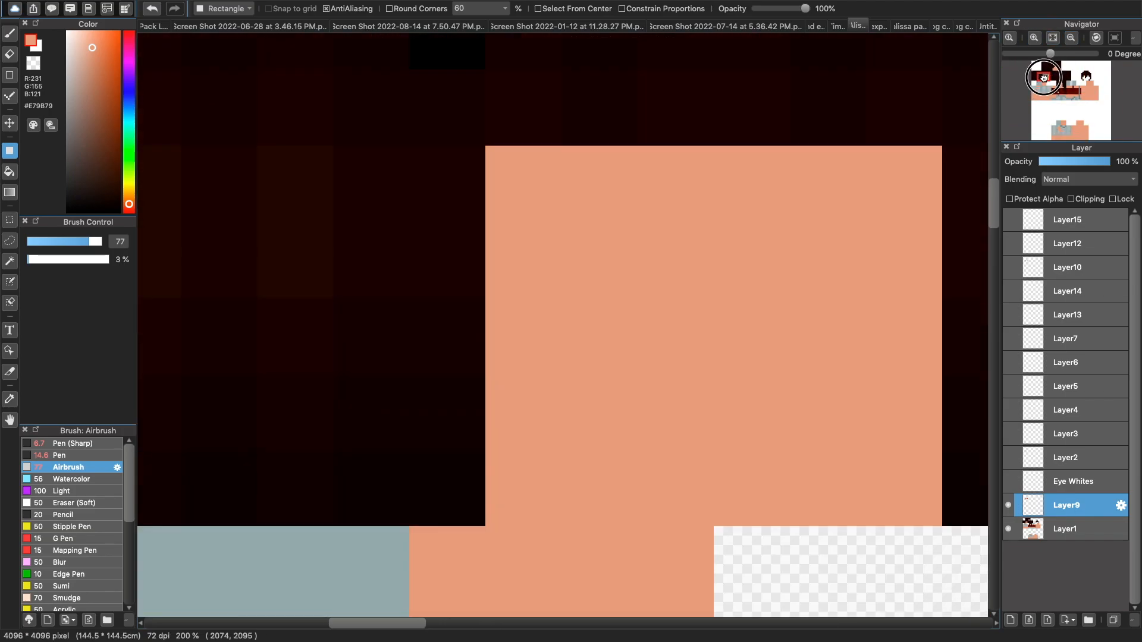
- Set Layer9's opacity to 71%, show the old lash layer (Layer10) and lower its opacity to serve as a guide
click(1092, 162)
click(1093, 166)
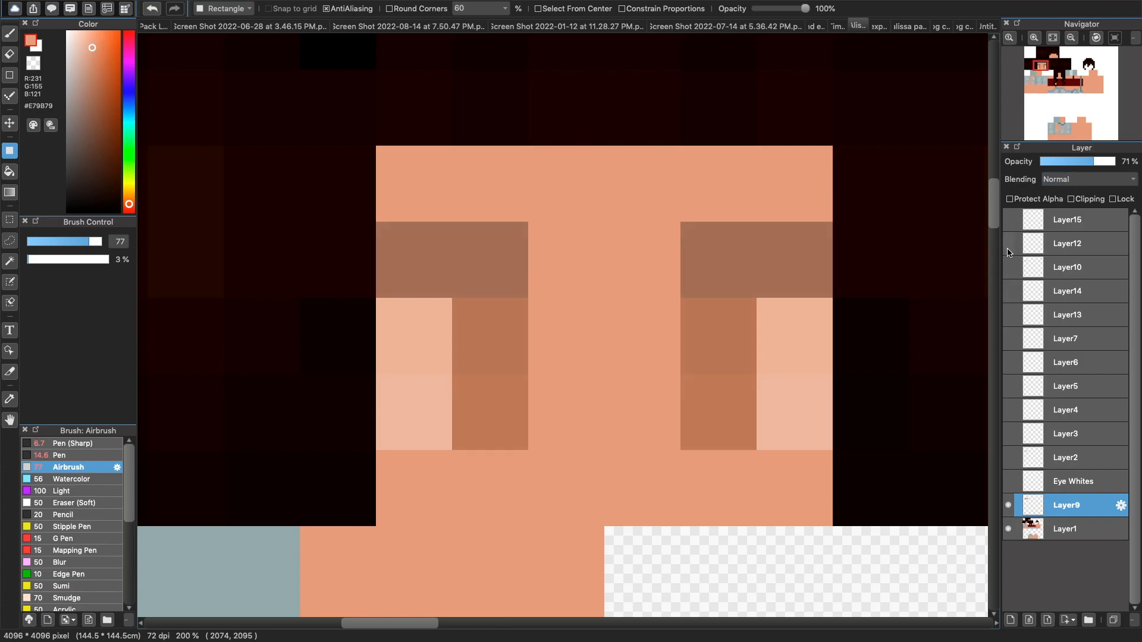
click(1009, 267)
click(1047, 267)
drag(1092, 162, 1058, 161)
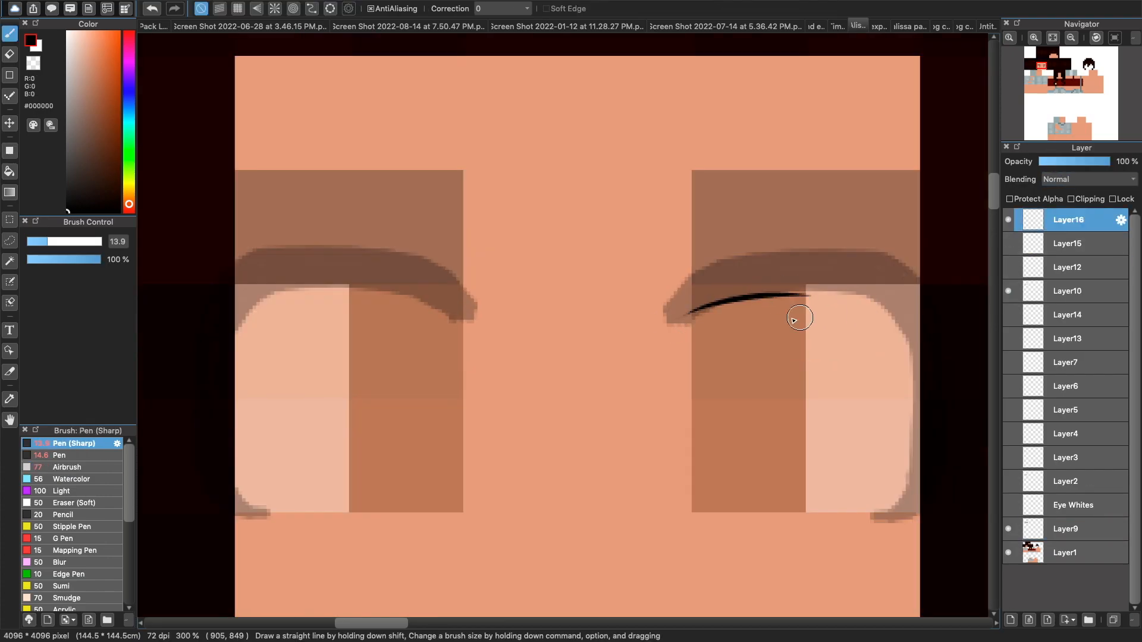
- With a black Pen (Sharp), draw and fill a curved upper lash band and sketch a thin lower lash line on the right eye
mouse_move(685, 321)
mouse_down()
mouse_move(767, 287)
mouse_move(856, 293)
mouse_move(923, 364)
mouse_up()
mouse_move(679, 321)
mouse_down()
mouse_move(798, 264)
mouse_move(892, 294)
mouse_up()
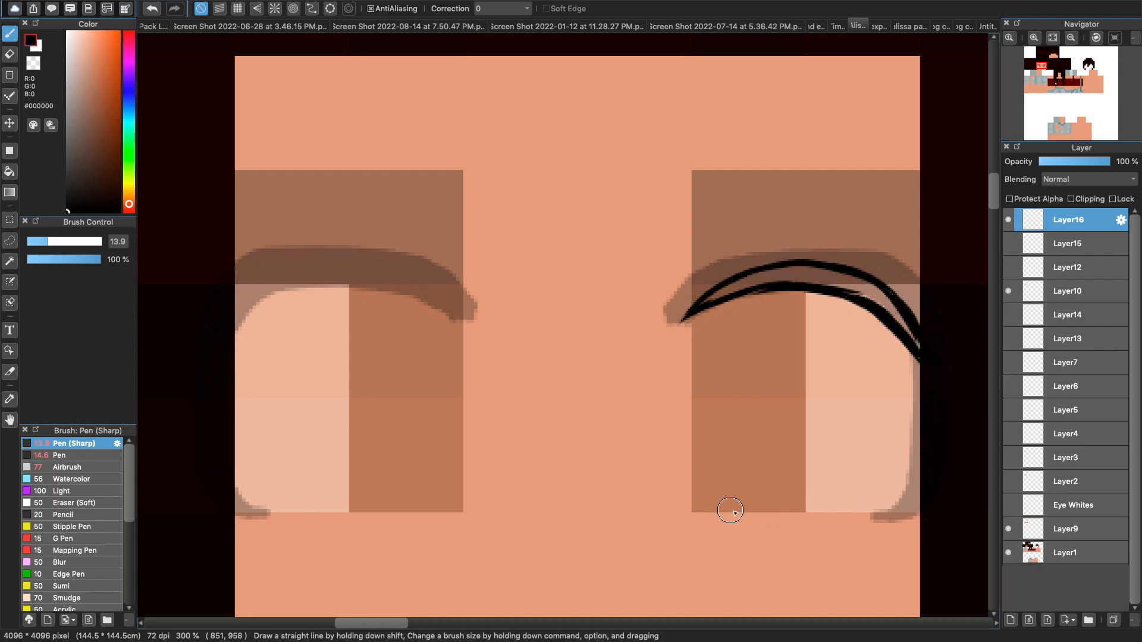
drag(829, 512, 880, 484)
key(super+z)
drag(765, 512, 877, 492)
drag(827, 510, 879, 489)
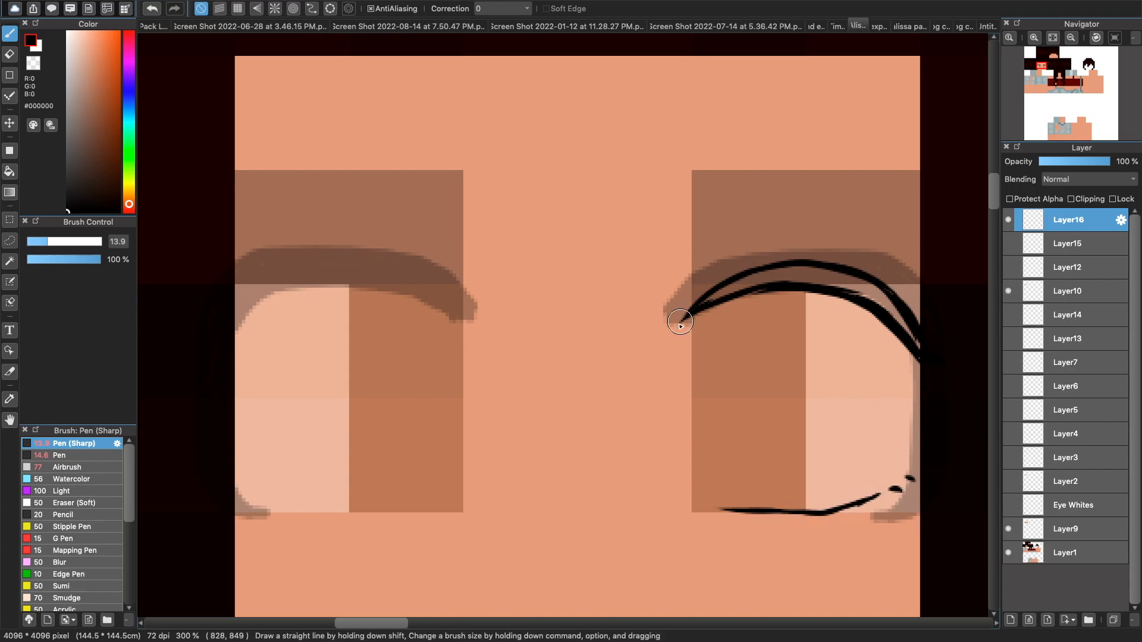
mouse_move(709, 302)
mouse_down()
mouse_move(797, 280)
mouse_move(845, 290)
mouse_move(897, 315)
mouse_move(890, 308)
mouse_move(920, 352)
mouse_up()
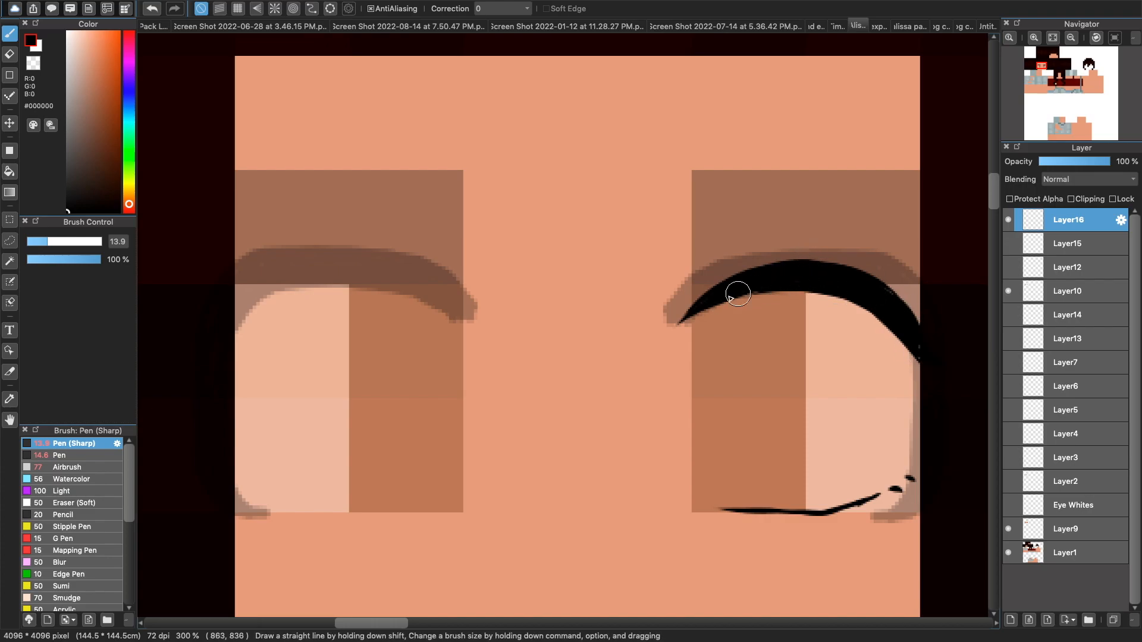
- Add tapered lash flicks along the upper edge and outer corner of the right eye's lash band
mouse_move(657, 310)
mouse_down()
mouse_move(722, 298)
mouse_move(699, 305)
mouse_move(694, 262)
mouse_up()
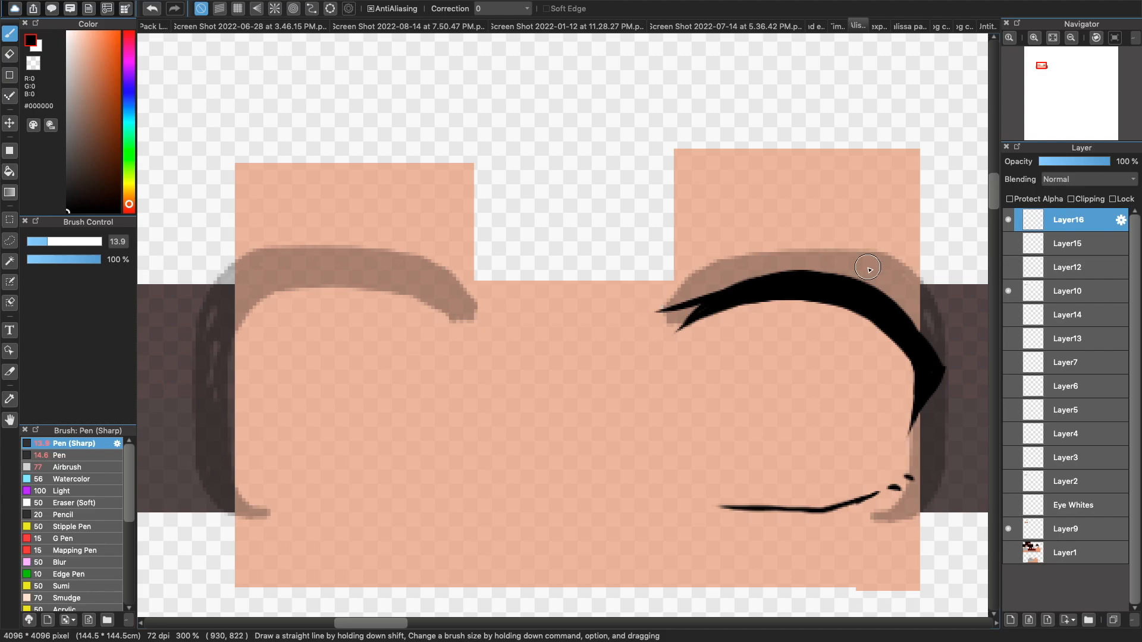
key(super+z)
drag(823, 271, 855, 252)
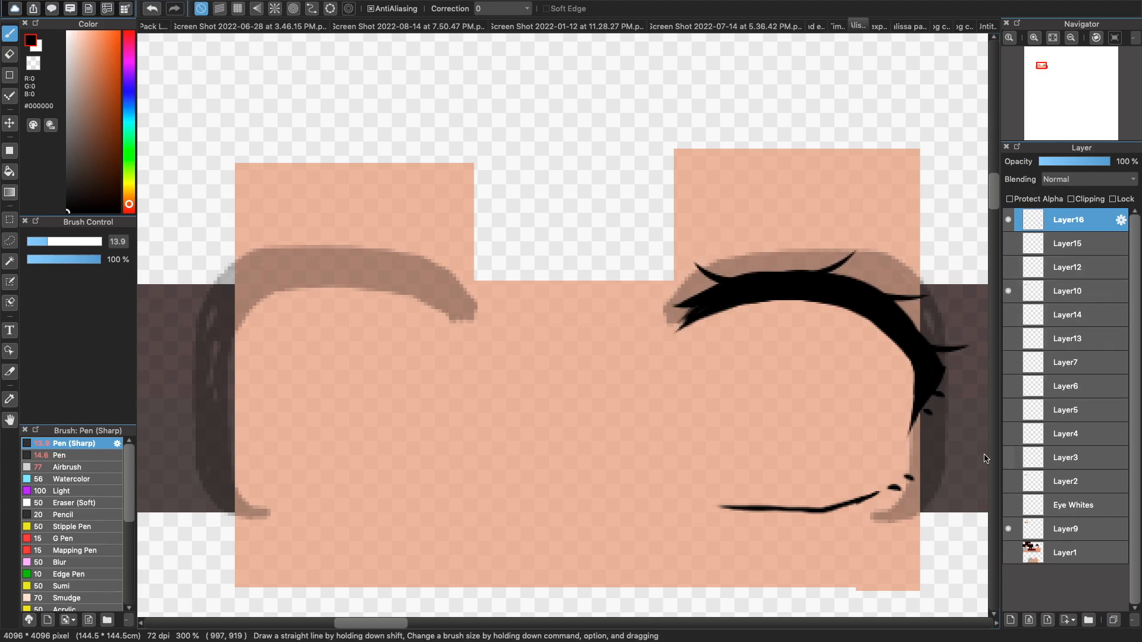
- Lasso and transform the small outer marks of the lower lash line, and adjust the whole lash drawing's placement
key(l)
mouse_move(897, 456)
mouse_down()
mouse_move(742, 438)
mouse_move(945, 475)
mouse_move(909, 486)
mouse_move(940, 487)
mouse_up()
key(super+t)
click(984, 615)
key(super+d)
key(super+t)
click(987, 616)
- Duplicate the lash drawing, flip it onto the left eye and merge the copy into the original lash layer
key(super+c)
key(super+v)
key(super+t)
drag(792, 448, 444, 461)
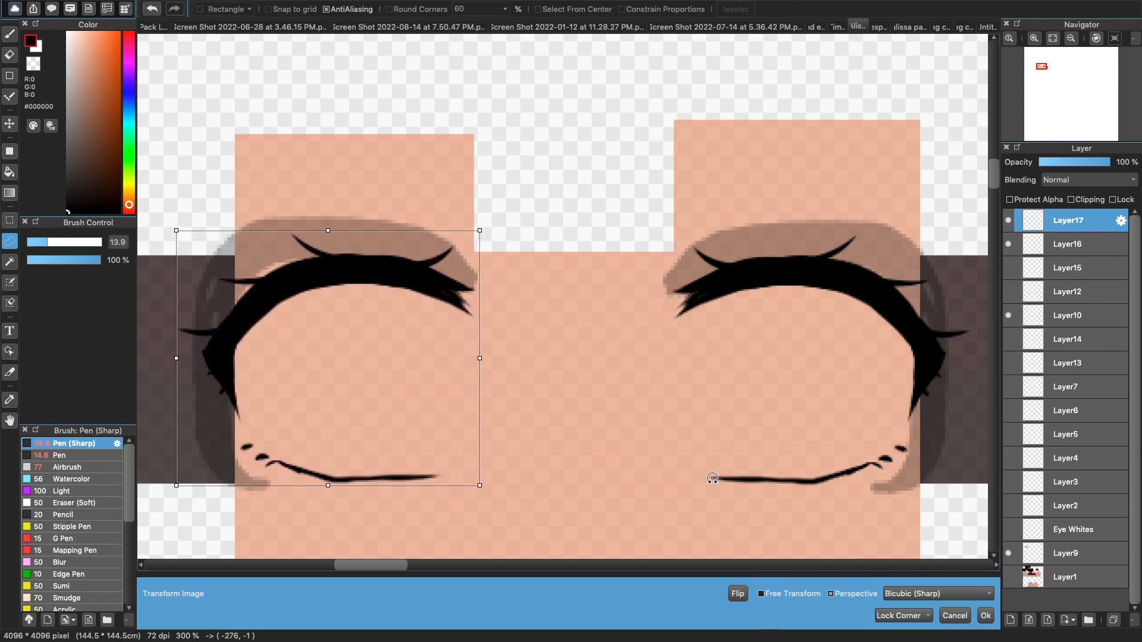
click(985, 616)
key(super+e)
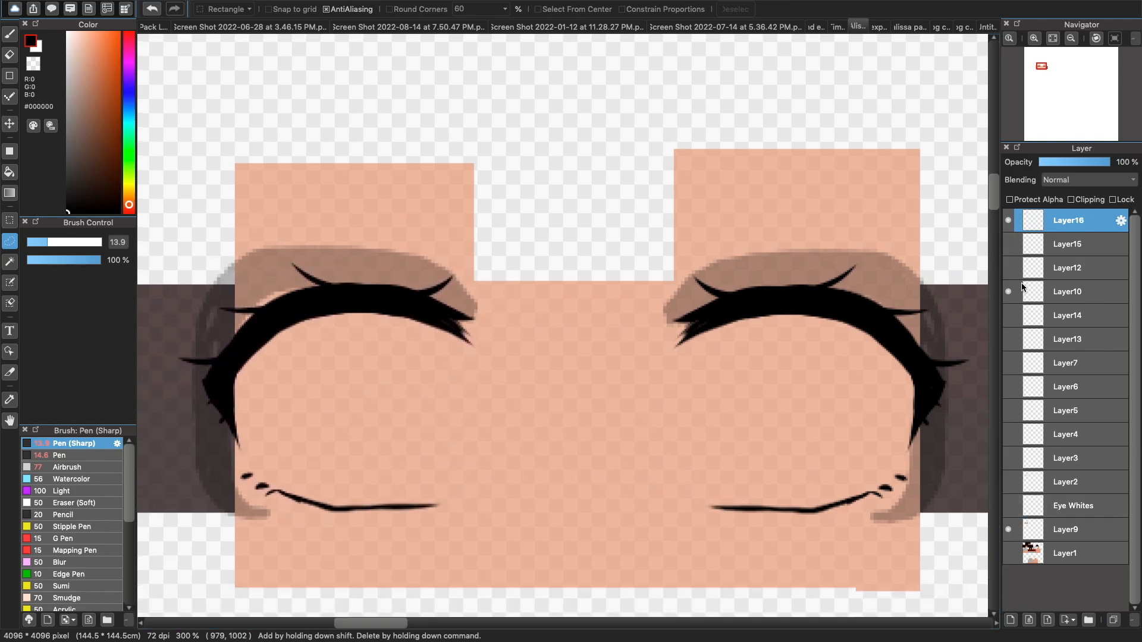
- Show the base skin layer, hide the old lash guide and restore Layer9 to full opacity
click(1008, 553)
click(1066, 529)
click(1008, 291)
drag(1093, 163, 1132, 172)
- Lasso each eye's lashes on the new lash layer and move both sets slightly inward toward the nose
click(1067, 220)
drag(663, 148, 671, 145)
key(super+t)
drag(580, 336, 562, 336)
click(985, 615)
drag(441, 194, 451, 200)
key(super+t)
drag(589, 365, 607, 366)
click(985, 615)
- Add a layer beneath the new lashes and paint the left eye's interior white with the Pen
click(1015, 238)
click(1010, 620)
click(38, 47)
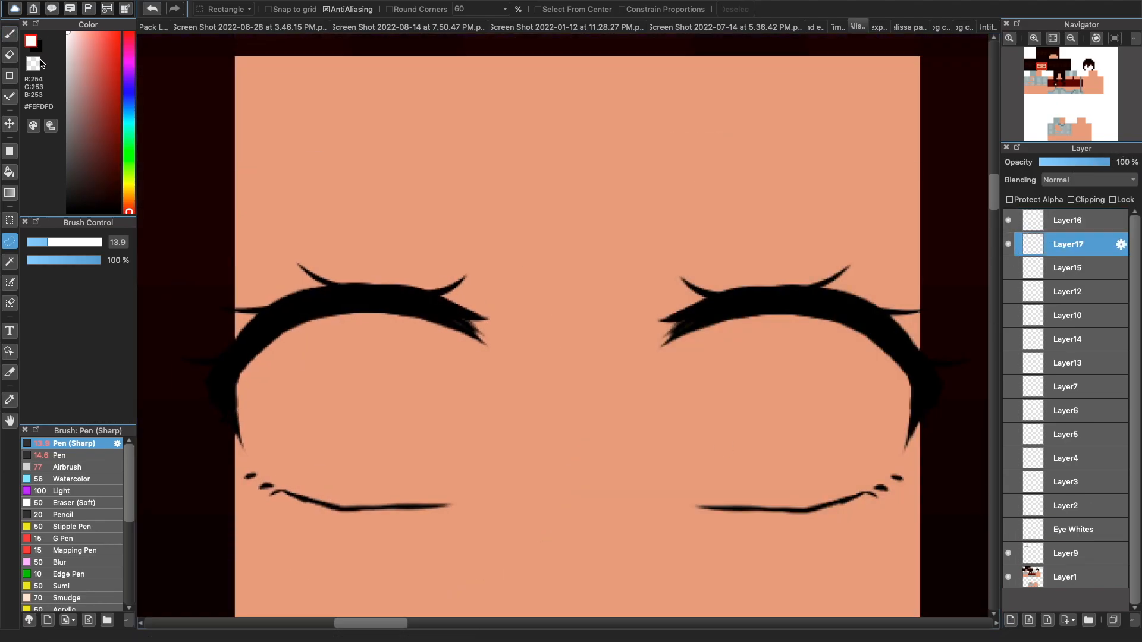
click(95, 456)
mouse_move(332, 369)
mouse_down()
mouse_move(319, 382)
mouse_move(336, 324)
mouse_up()
drag(69, 242, 80, 241)
mouse_move(297, 340)
mouse_down()
mouse_move(255, 377)
mouse_move(258, 441)
mouse_move(283, 472)
mouse_move(339, 489)
mouse_move(437, 493)
mouse_move(479, 395)
mouse_move(466, 288)
mouse_move(422, 331)
mouse_move(430, 418)
mouse_move(458, 410)
mouse_up()
- Erase the inner edge of the left eye white into a smooth rounded shape
key(e)
mouse_move(509, 349)
mouse_down()
mouse_move(473, 324)
mouse_move(501, 389)
mouse_move(480, 482)
mouse_move(306, 517)
mouse_move(470, 512)
mouse_up()
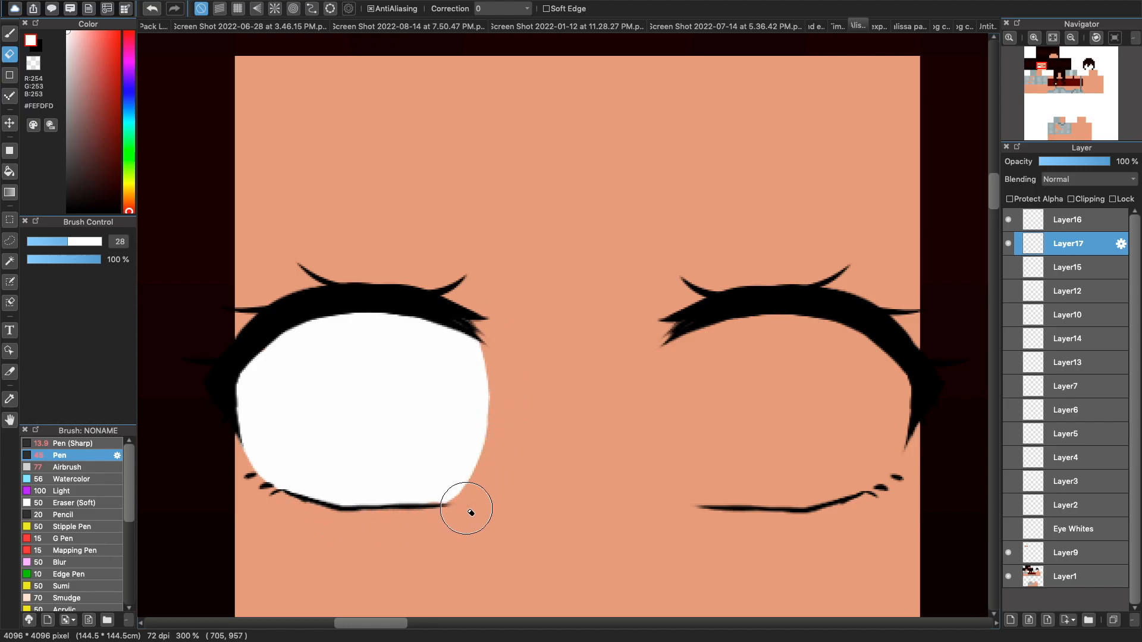
key(b)
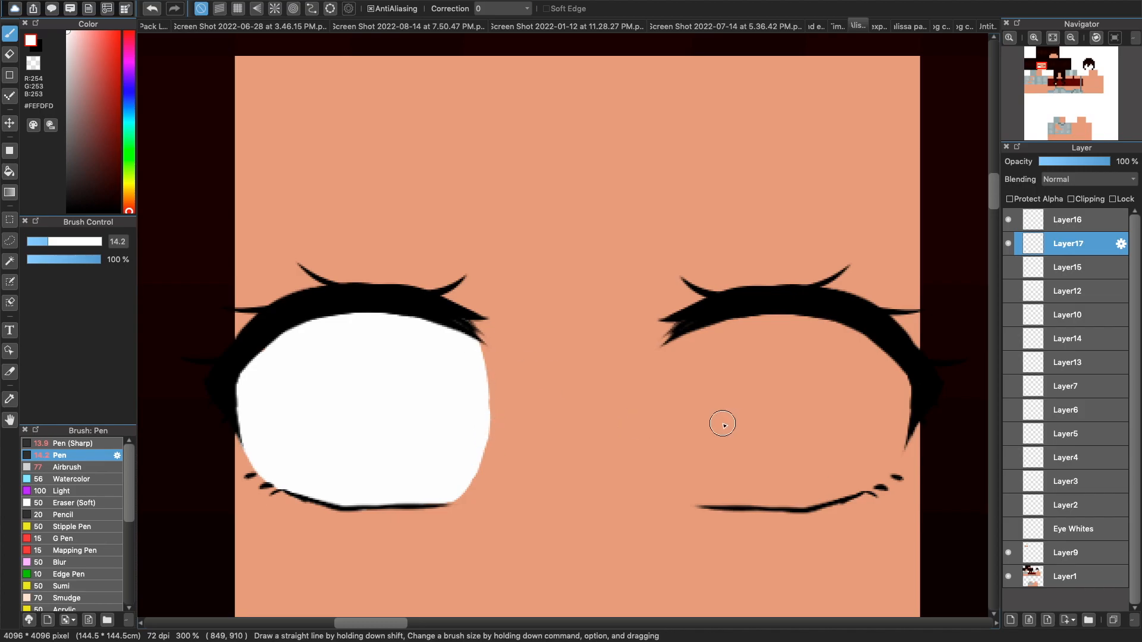
- Duplicate the left eye white, mirror it into place inside the right eye's lashes and merge the copy with the original layer
click(1113, 620)
key(super+t)
drag(418, 382, 800, 377)
click(737, 593)
drag(855, 435, 894, 443)
click(986, 615)
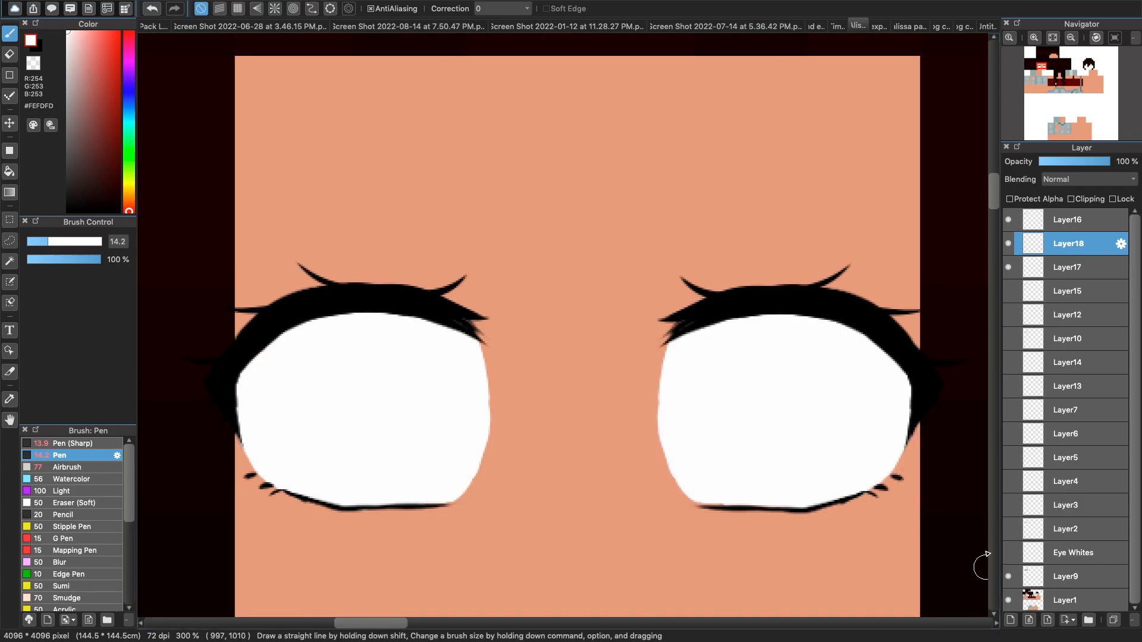
key(super+e)
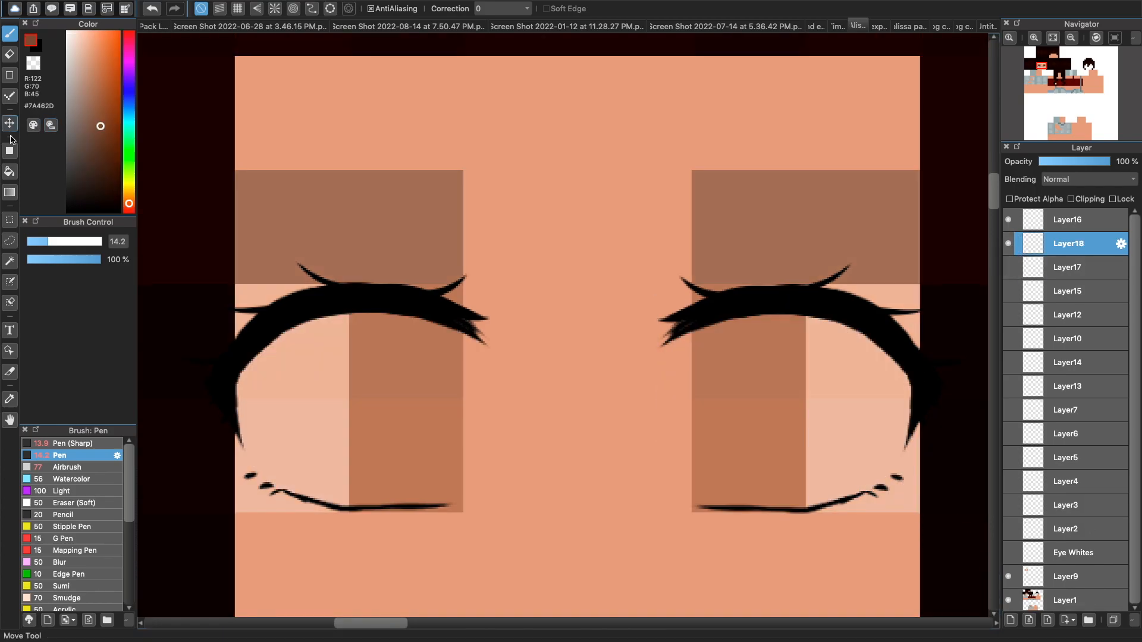
- Fill a tall brown #7A462D rectangle as the left eye's iris, adjust its width and placement, and copy it to the right eye
click(10, 150)
drag(369, 301, 448, 495)
key(super+z)
drag(359, 304, 450, 503)
key(super+z)
drag(349, 302, 458, 502)
key(super+t)
drag(350, 372, 359, 373)
drag(446, 385, 443, 382)
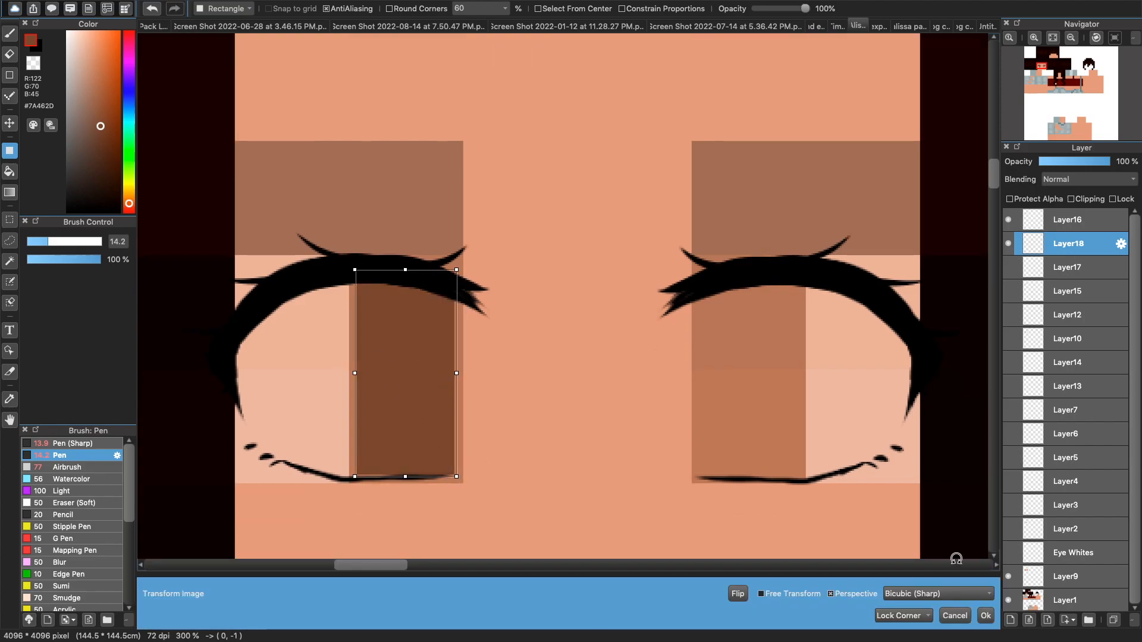
key(Return)
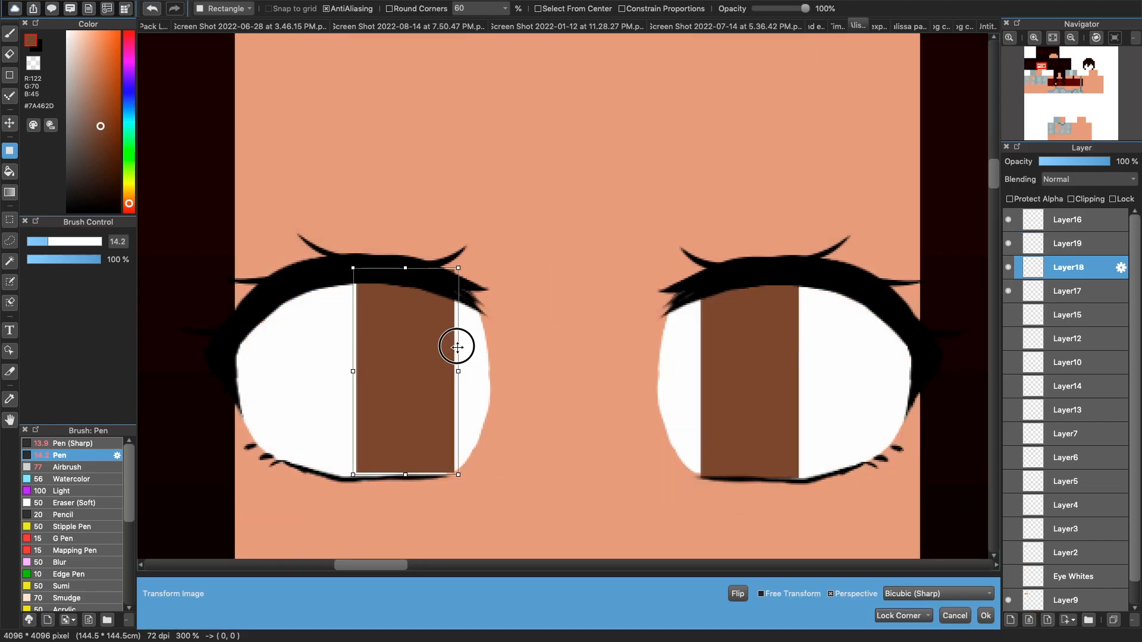
- Move the brown irises of both eyes slightly inward toward the nose
drag(457, 347, 445, 310)
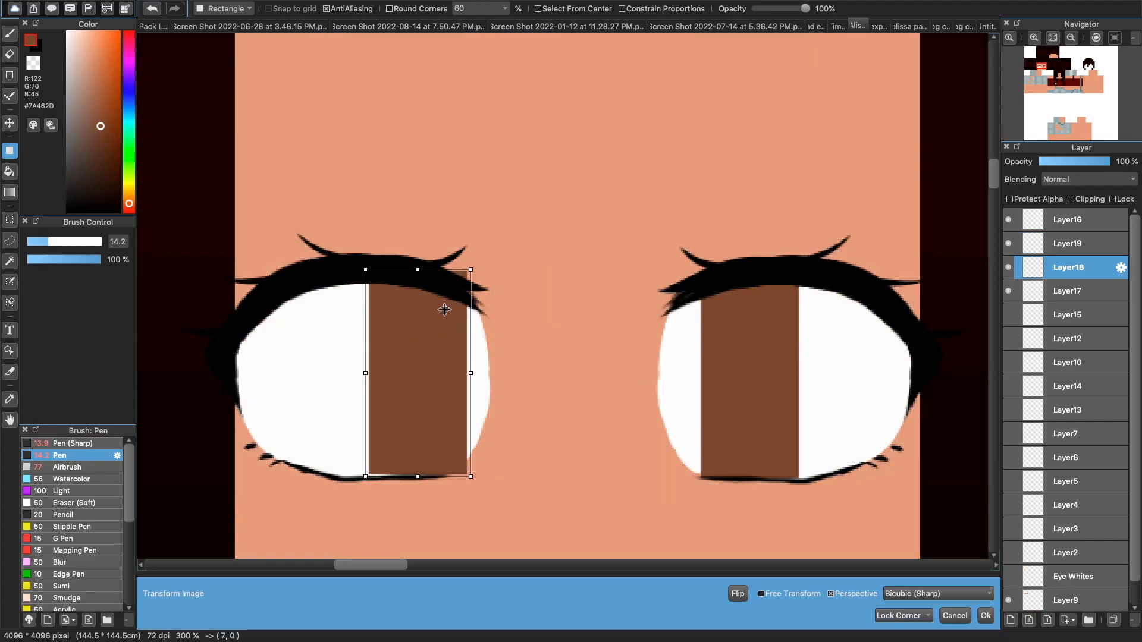
click(979, 615)
click(1064, 287)
key(super+t)
drag(761, 387, 739, 395)
click(955, 615)
click(1064, 246)
key(super+t)
click(979, 615)
- Hide both iris layers and fill the gaps at the inner lower corners of the eye whites with the #FEFDFD Pen
click(1008, 267)
click(1008, 244)
click(1036, 289)
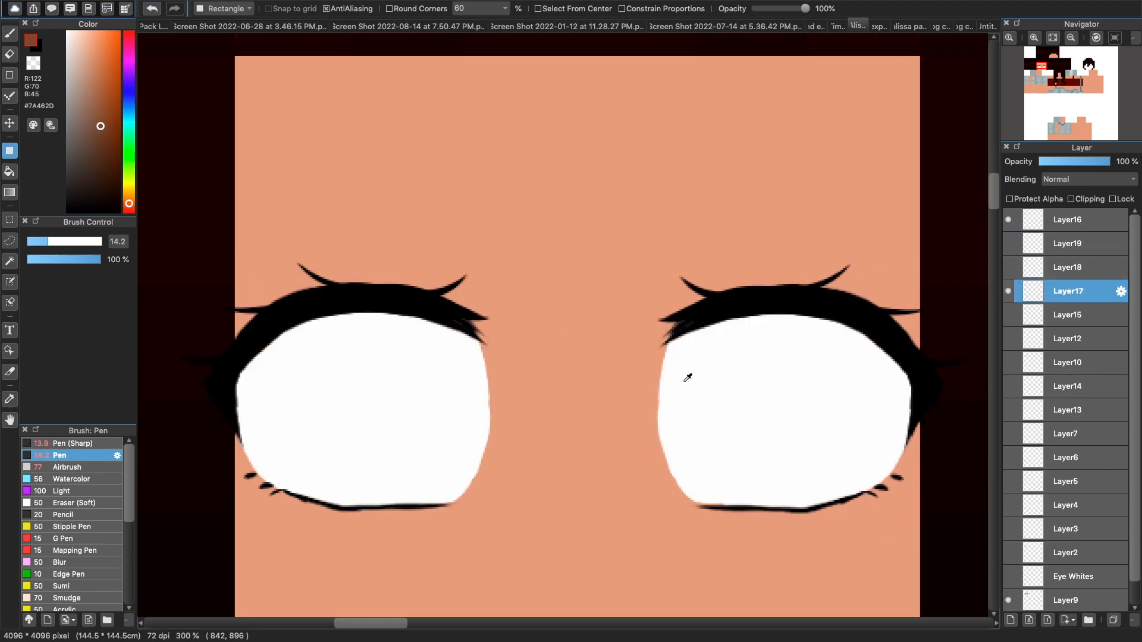
alt+click(705, 394)
click(10, 34)
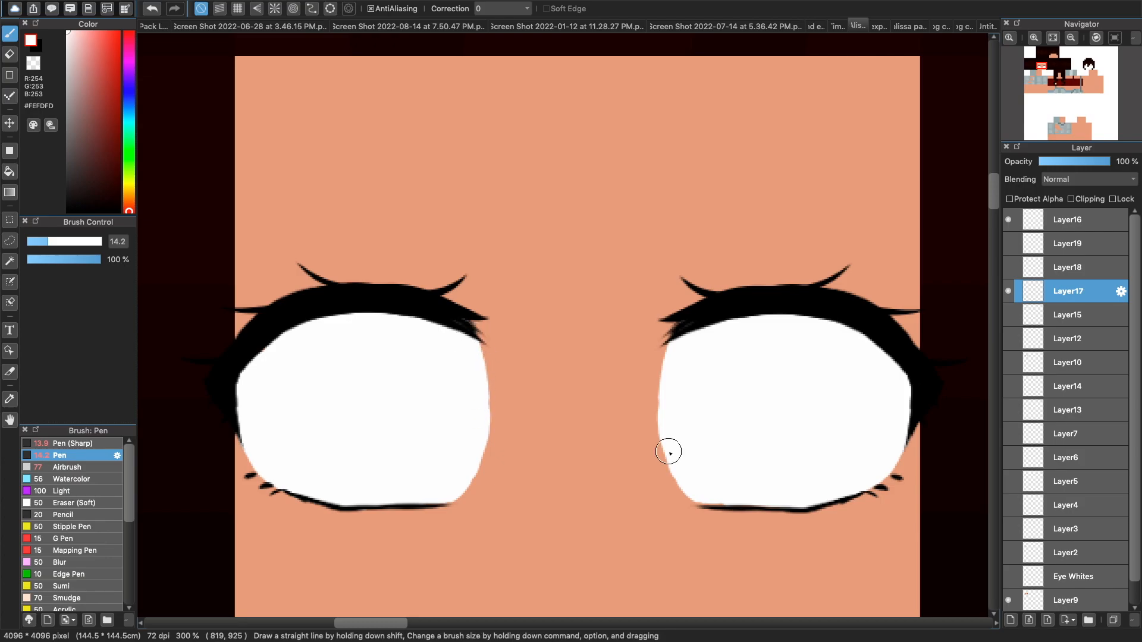
drag(464, 491, 474, 477)
drag(716, 503, 690, 497)
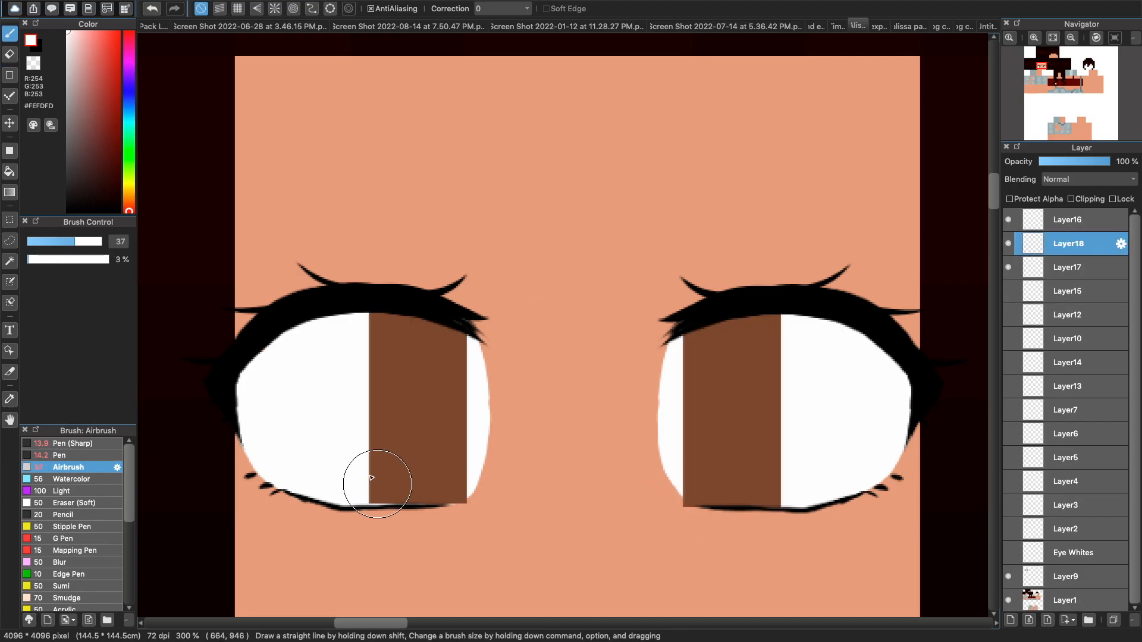
- Erase the corners of both brown irises into a rounded shape
mouse_move(375, 479)
mouse_down()
mouse_move(364, 504)
mouse_move(416, 559)
mouse_up()
key(super+z)
click(76, 503)
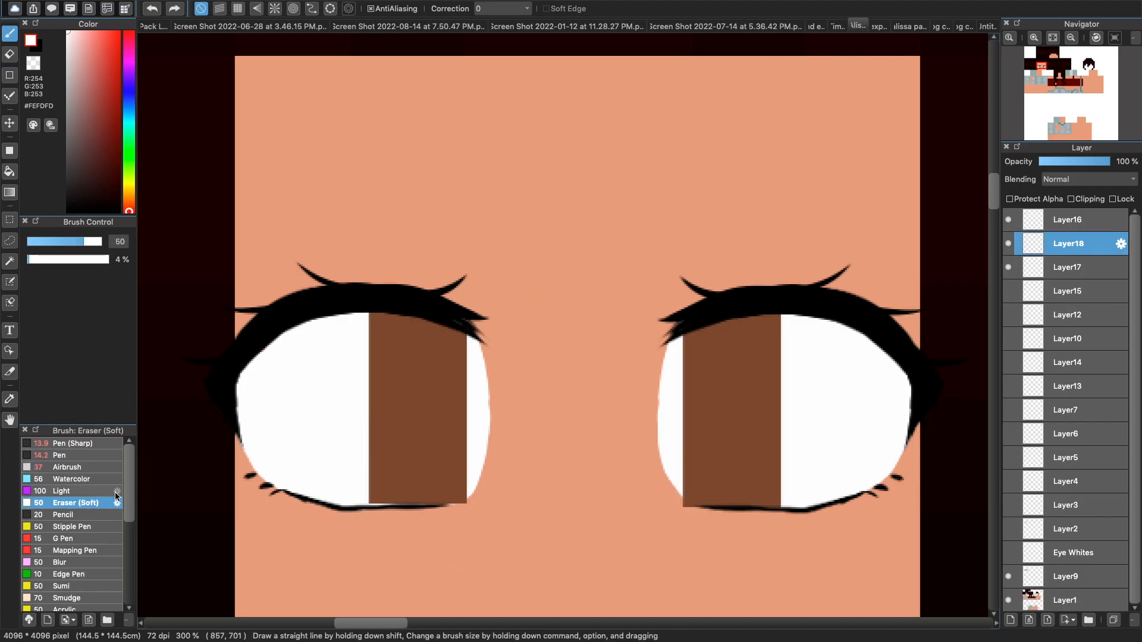
drag(333, 455, 327, 446)
click(75, 242)
mouse_move(369, 509)
mouse_down()
mouse_move(392, 535)
mouse_move(489, 504)
mouse_move(467, 534)
mouse_up()
key(e)
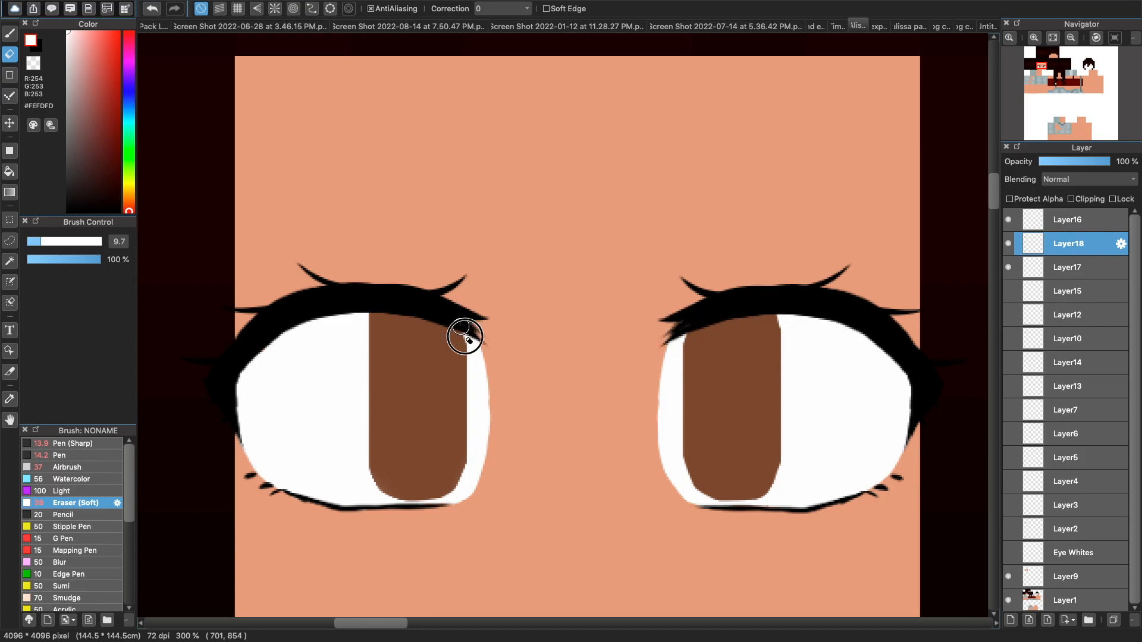
- Fade the lower edges of both irises with a small Eraser (Soft) brush
key(b)
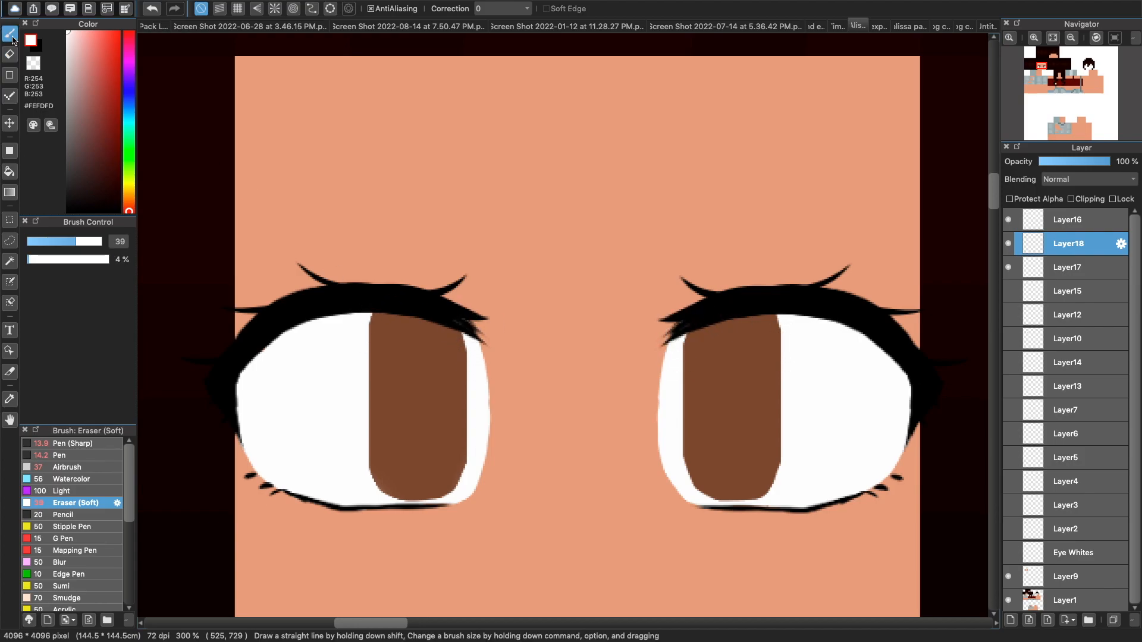
mouse_move(361, 465)
mouse_down()
mouse_move(383, 500)
mouse_move(472, 512)
mouse_move(396, 501)
mouse_move(441, 517)
mouse_move(500, 417)
mouse_move(450, 540)
mouse_move(483, 448)
mouse_move(437, 516)
mouse_move(408, 519)
mouse_move(358, 460)
mouse_move(399, 505)
mouse_move(461, 514)
mouse_move(484, 479)
mouse_move(370, 433)
mouse_move(490, 449)
mouse_move(408, 507)
mouse_move(367, 467)
mouse_move(384, 500)
mouse_move(350, 423)
mouse_move(383, 502)
mouse_up()
drag(362, 411, 369, 464)
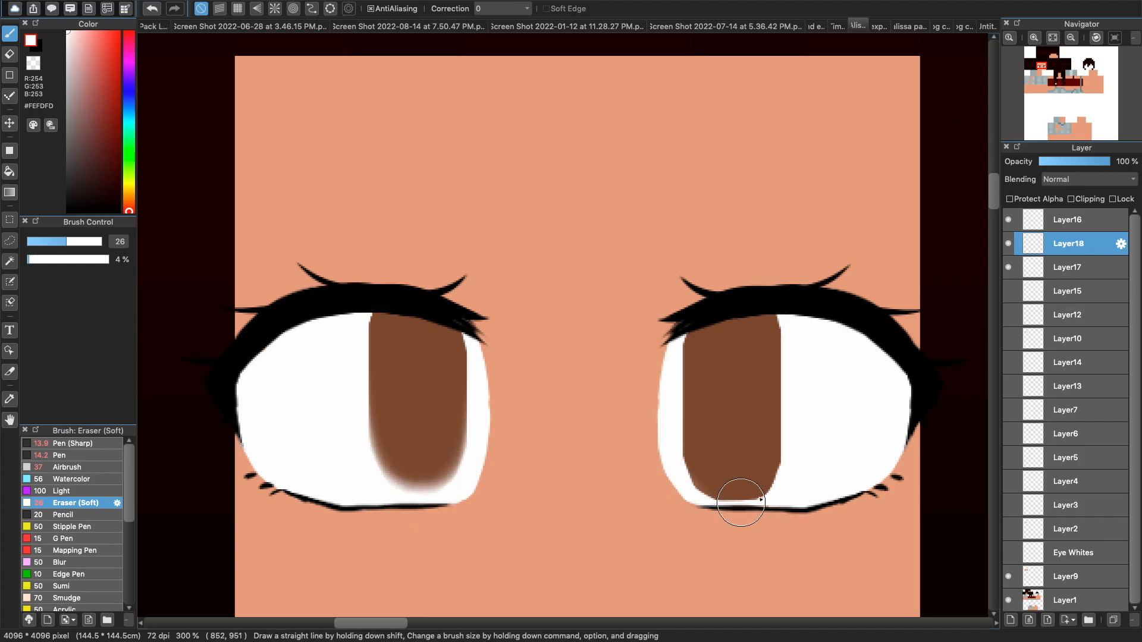
mouse_move(739, 510)
mouse_down()
mouse_move(675, 466)
mouse_move(683, 436)
mouse_move(731, 500)
mouse_up()
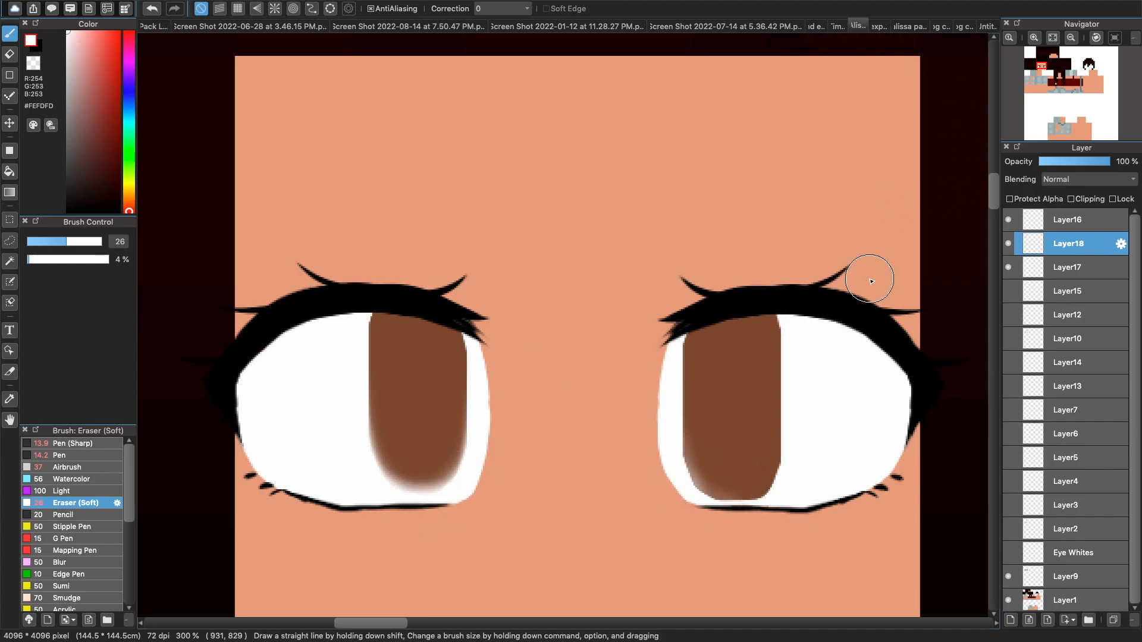
mouse_move(786, 456)
mouse_down()
mouse_move(769, 506)
mouse_move(795, 441)
mouse_up()
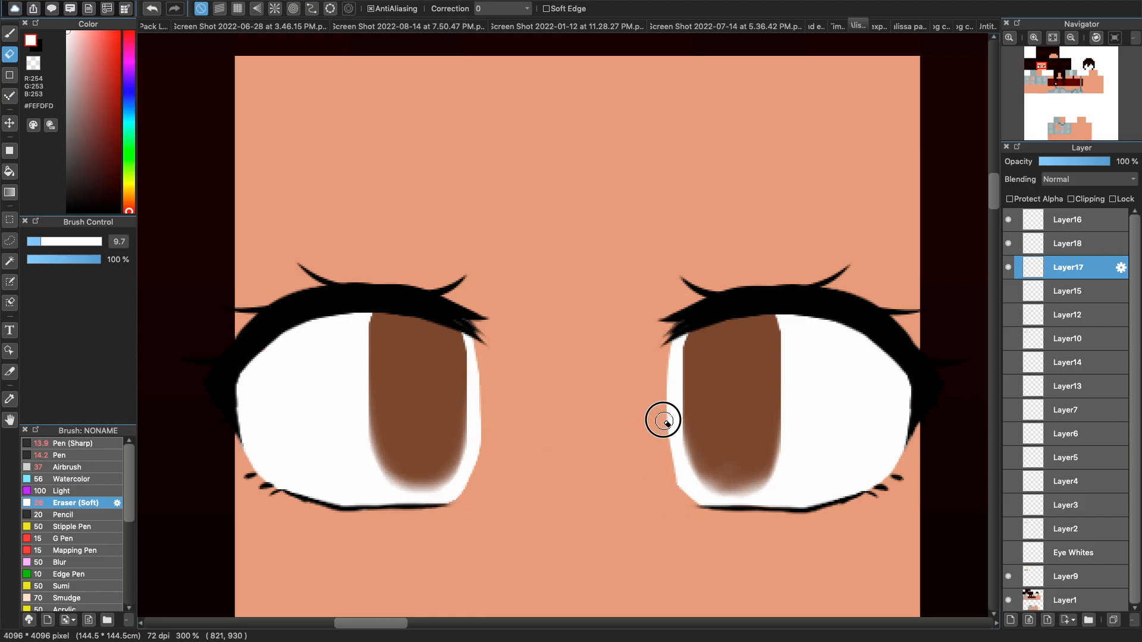
- Select the lower lashes of both eyes on Layer16 and move them up slightly
click(1068, 220)
key(m)
mouse_move(216, 447)
mouse_down()
mouse_move(492, 512)
mouse_move(925, 559)
mouse_up()
key(super+t)
drag(908, 498, 890, 463)
click(986, 616)
- Clear the selection and erase the white spilling below the lower lash lines on Layer17
click(1068, 268)
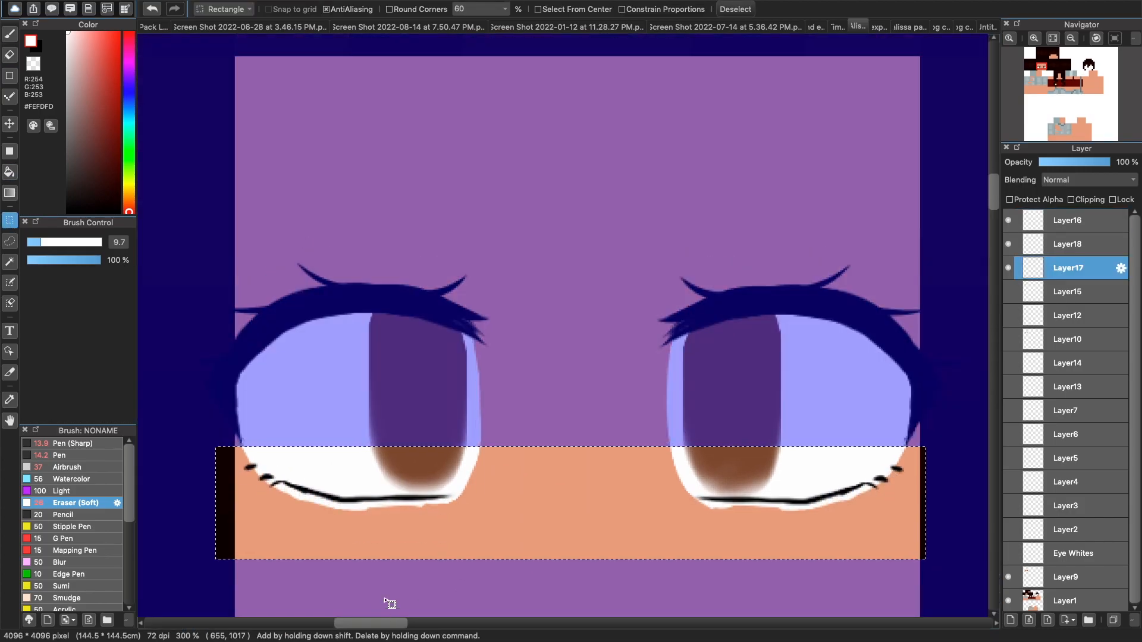
key(super+d)
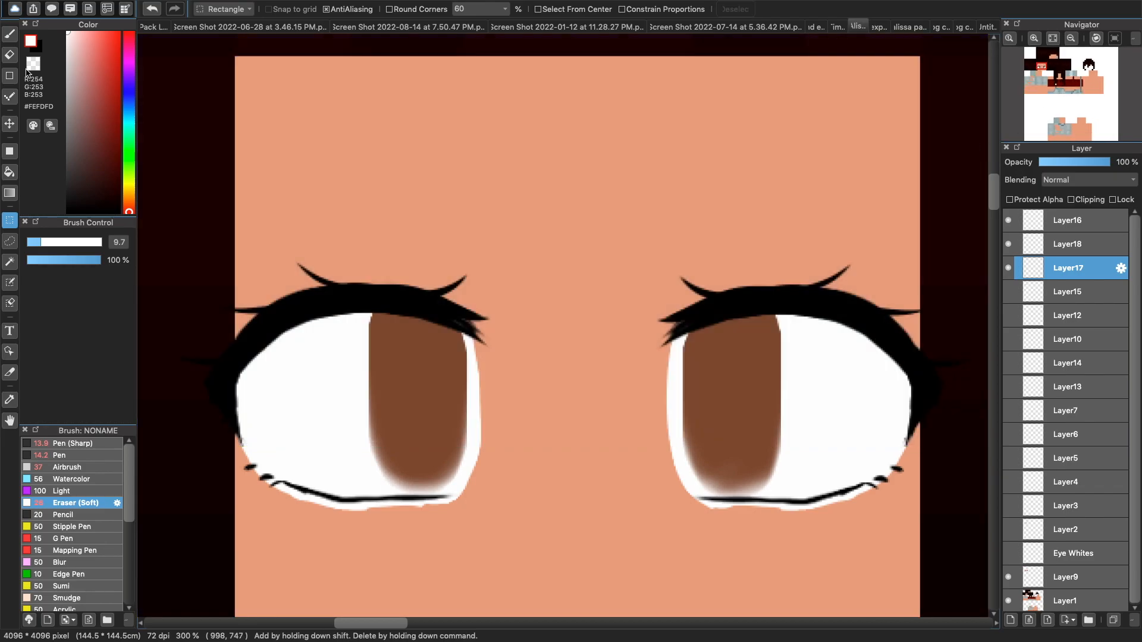
key(e)
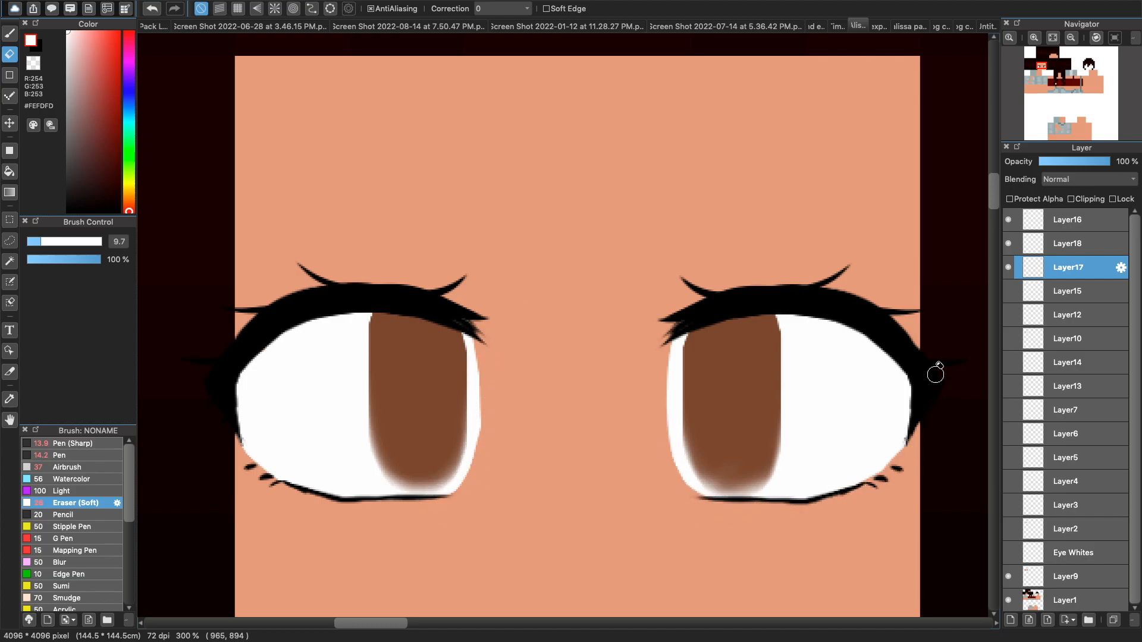
key(b)
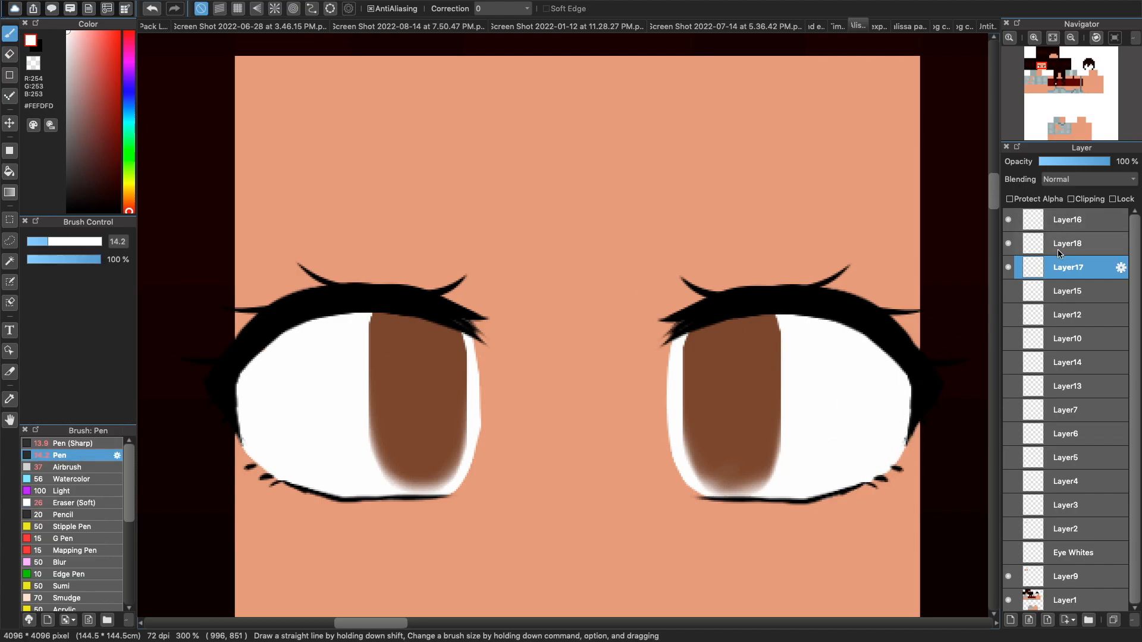
- Group the lash, iris and eye white layers into one folder and collapse it
shift+click(1066, 291)
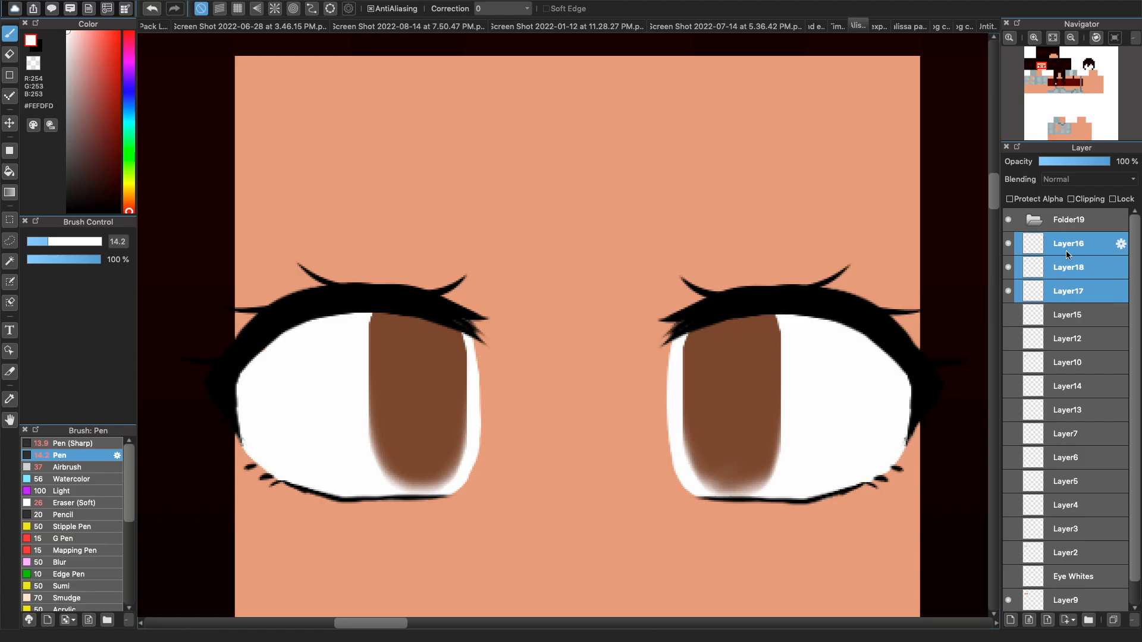
drag(1065, 251, 1075, 221)
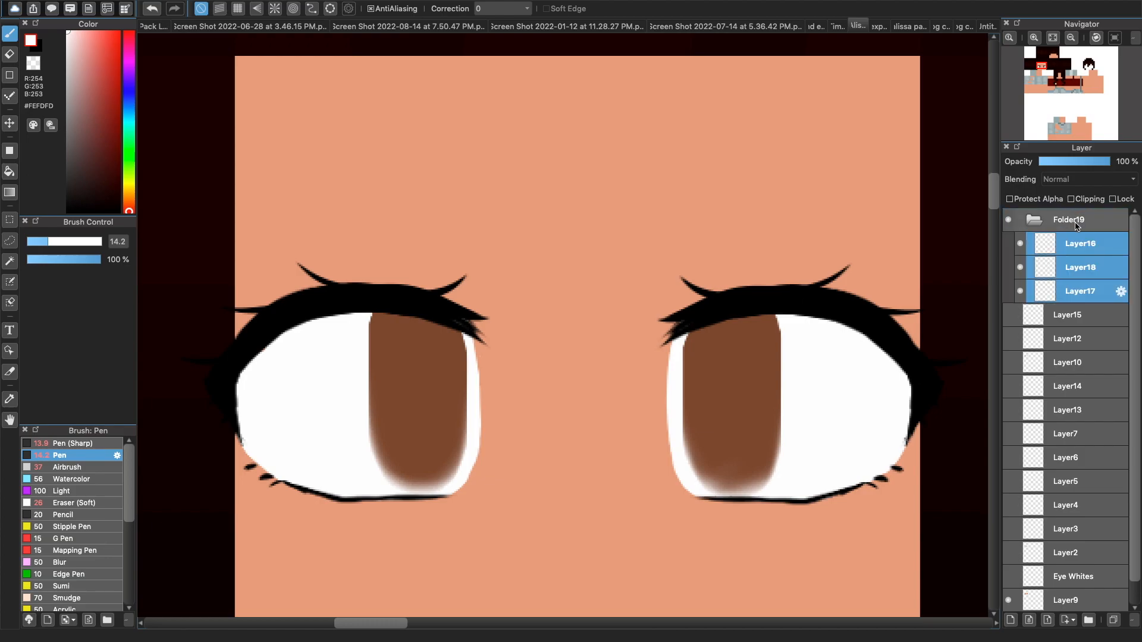
click(1032, 220)
key(super+t)
drag(849, 335, 855, 356)
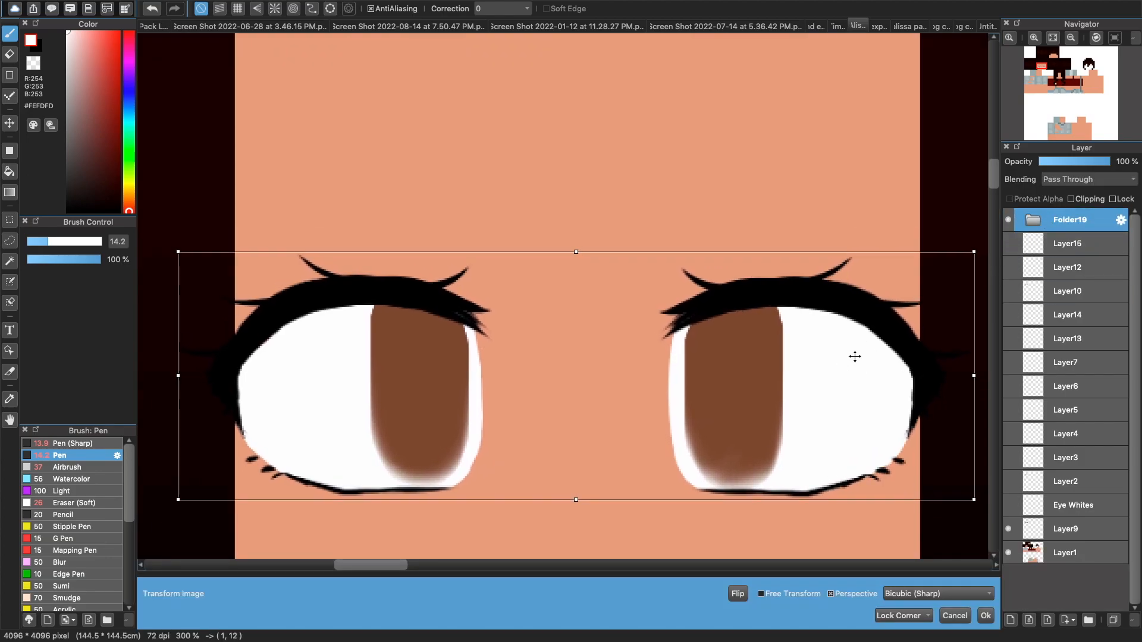
drag(941, 318, 935, 313)
click(951, 615)
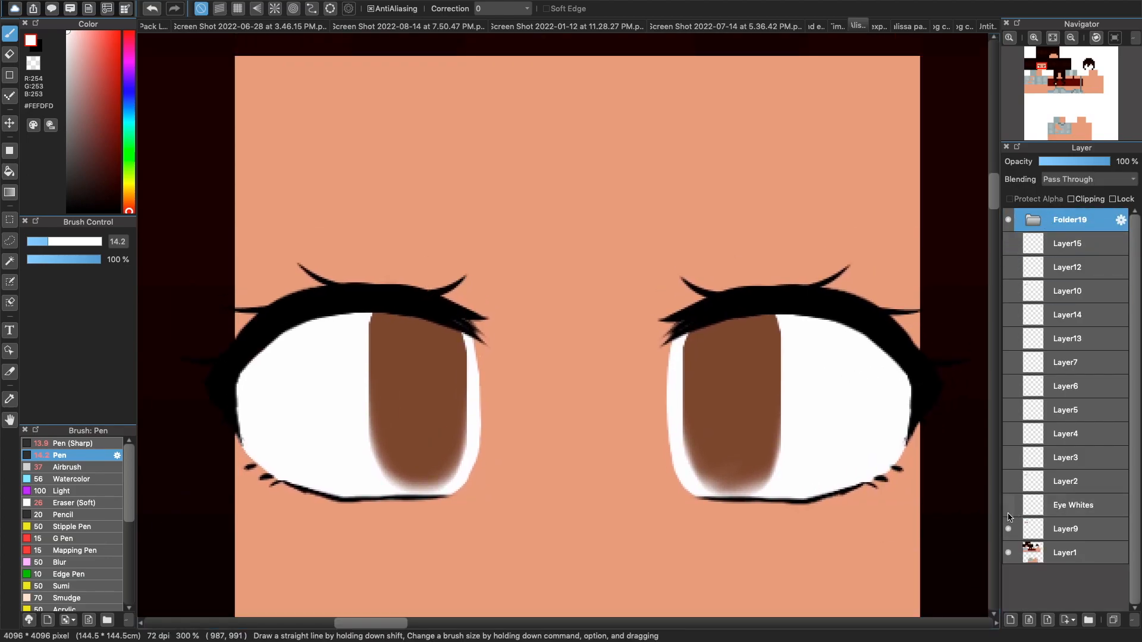
- Fade Layer9 to expose the pixel guide, move the eye folder slightly down to fit it, and restore Layer9 to 100% opacity
click(1064, 529)
click(1074, 226)
key(super+t)
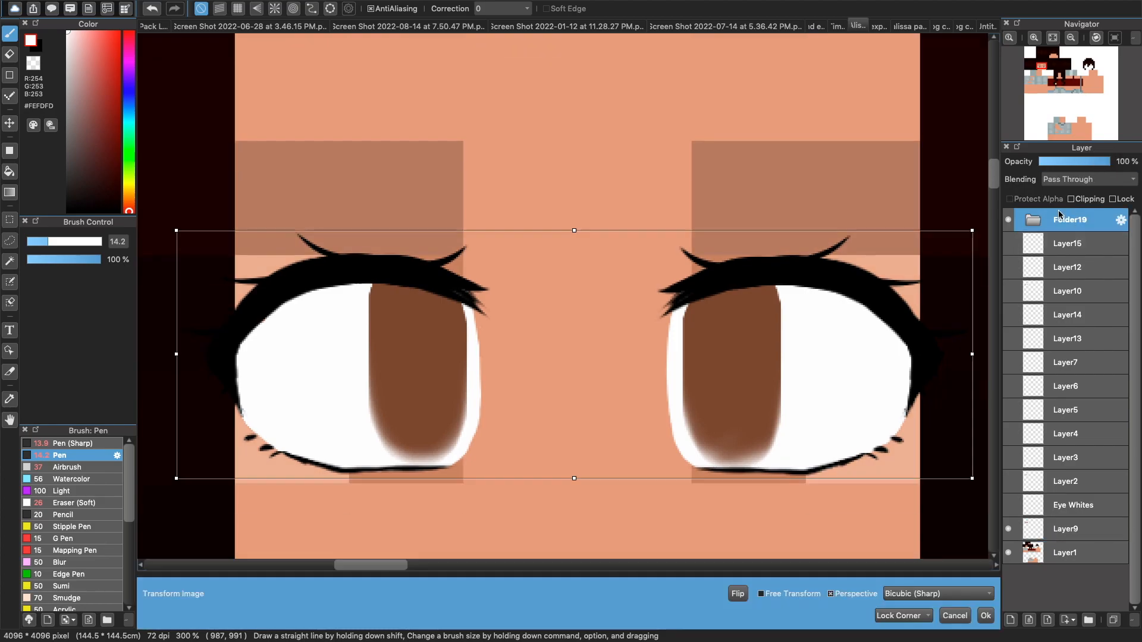
click(982, 616)
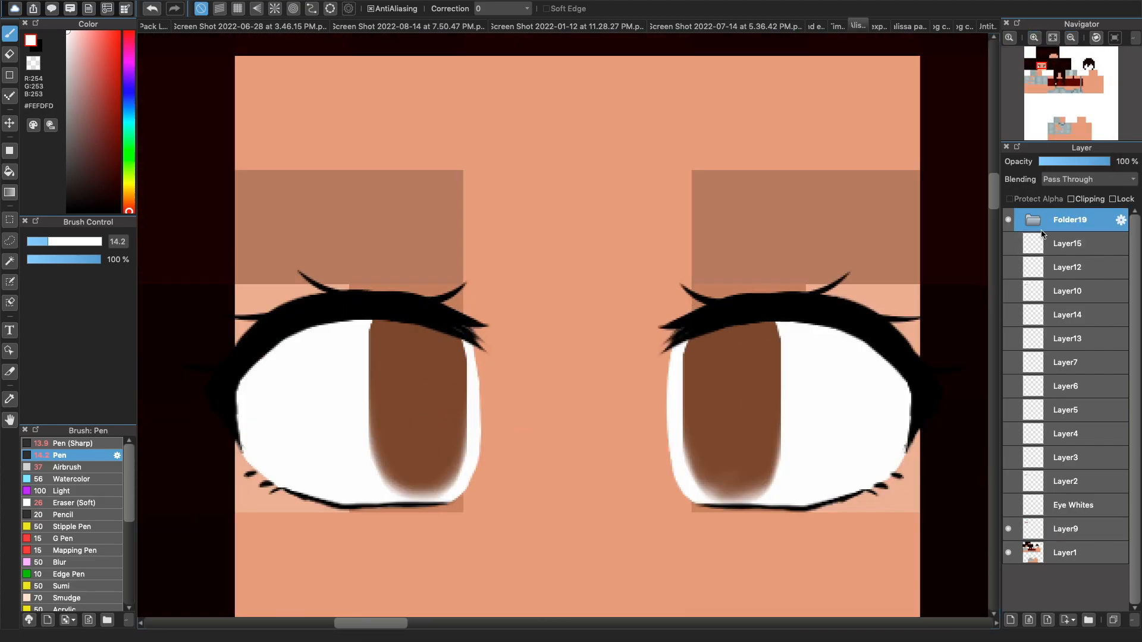
click(1053, 529)
drag(1104, 161, 1138, 159)
- Expand the eye folder and enable Protect Alpha on the eye white layer, Layer17
click(1033, 220)
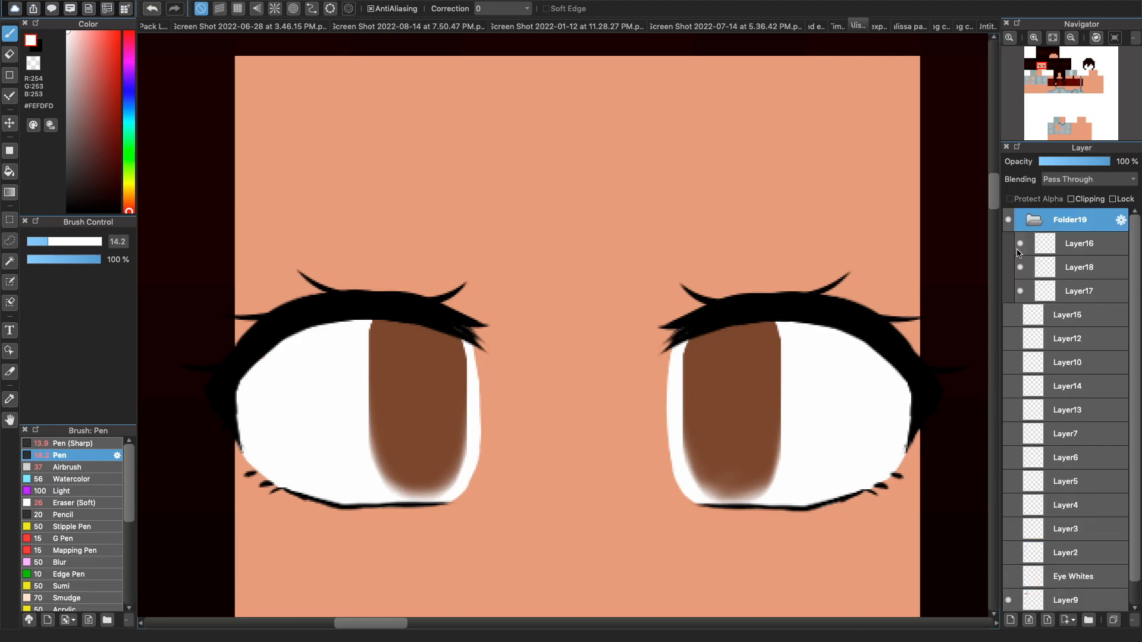
click(1021, 289)
click(1020, 289)
click(1021, 287)
click(1020, 285)
click(1009, 199)
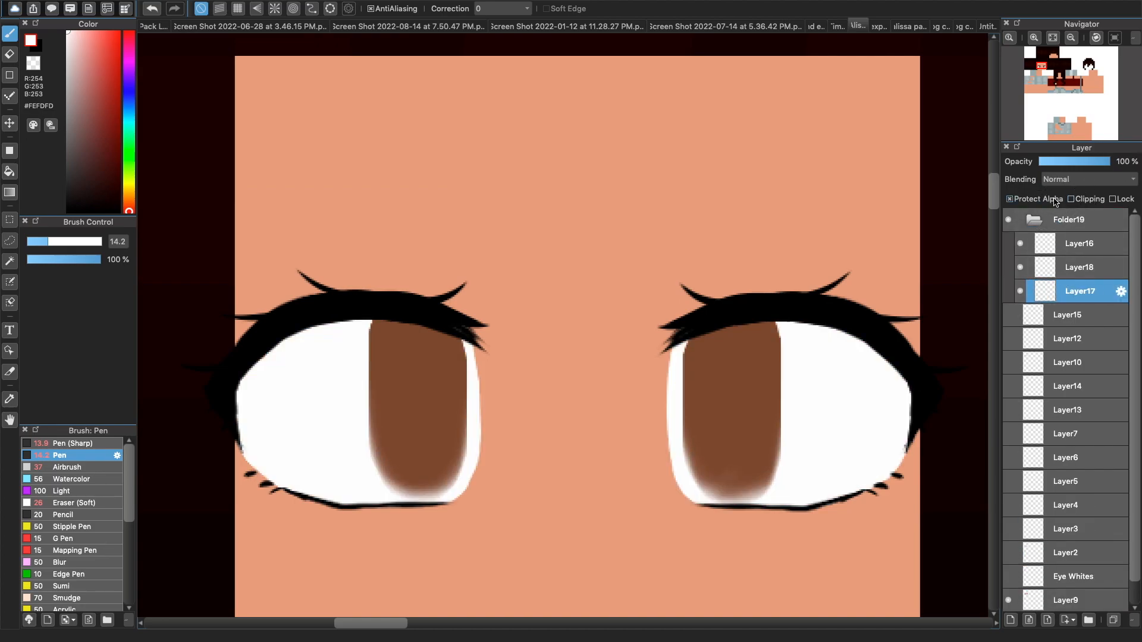
- Shade the upper part of both eye whites with a size 93 Airbrush in greyish pink #B89F9E
click(67, 478)
click(67, 467)
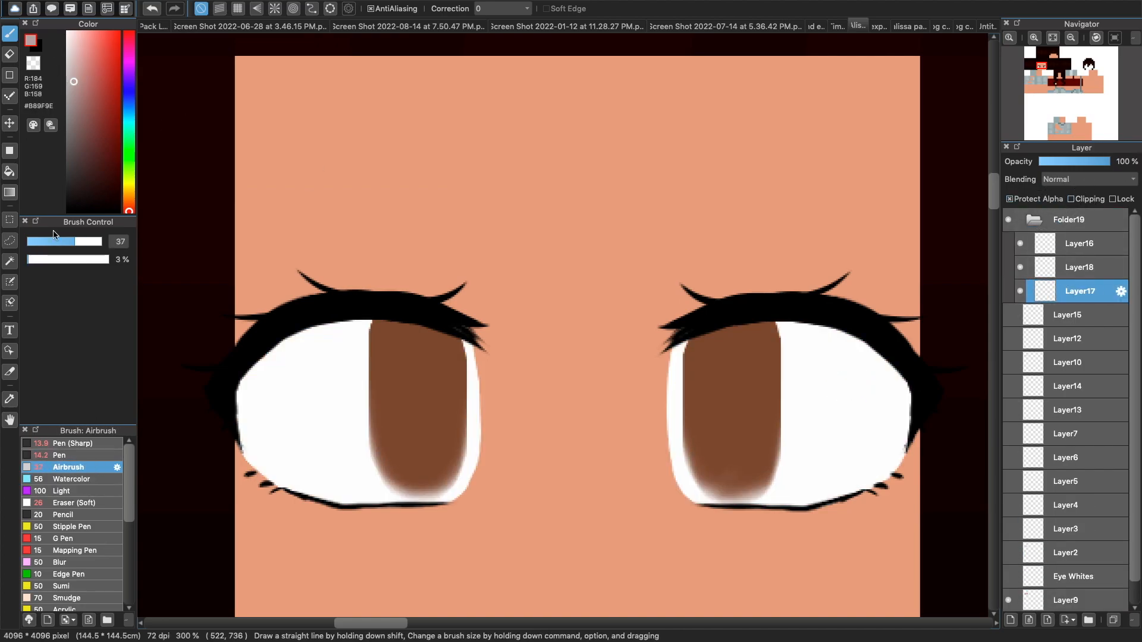
drag(81, 244, 94, 242)
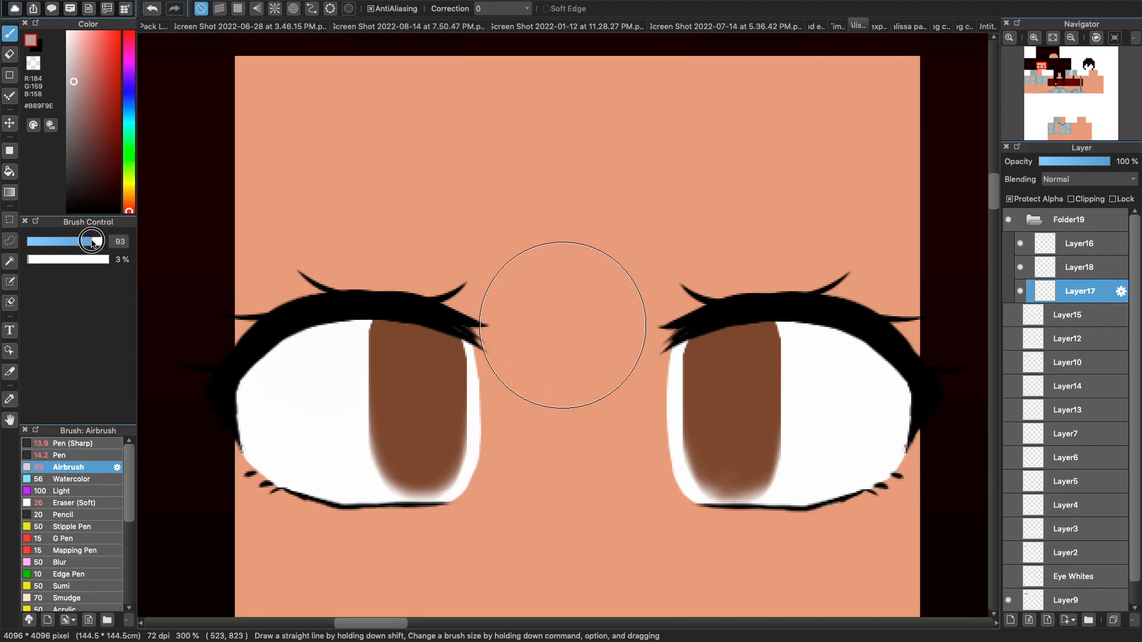
mouse_move(324, 332)
mouse_down()
mouse_move(238, 356)
mouse_move(473, 327)
mouse_move(526, 367)
mouse_move(317, 309)
mouse_move(482, 330)
mouse_up()
mouse_move(711, 332)
mouse_down()
mouse_move(940, 359)
mouse_move(904, 365)
mouse_move(714, 333)
mouse_up()
- Erase the stray white mark over the right eye on the lash layer, Layer16
click(1019, 246)
key(e)
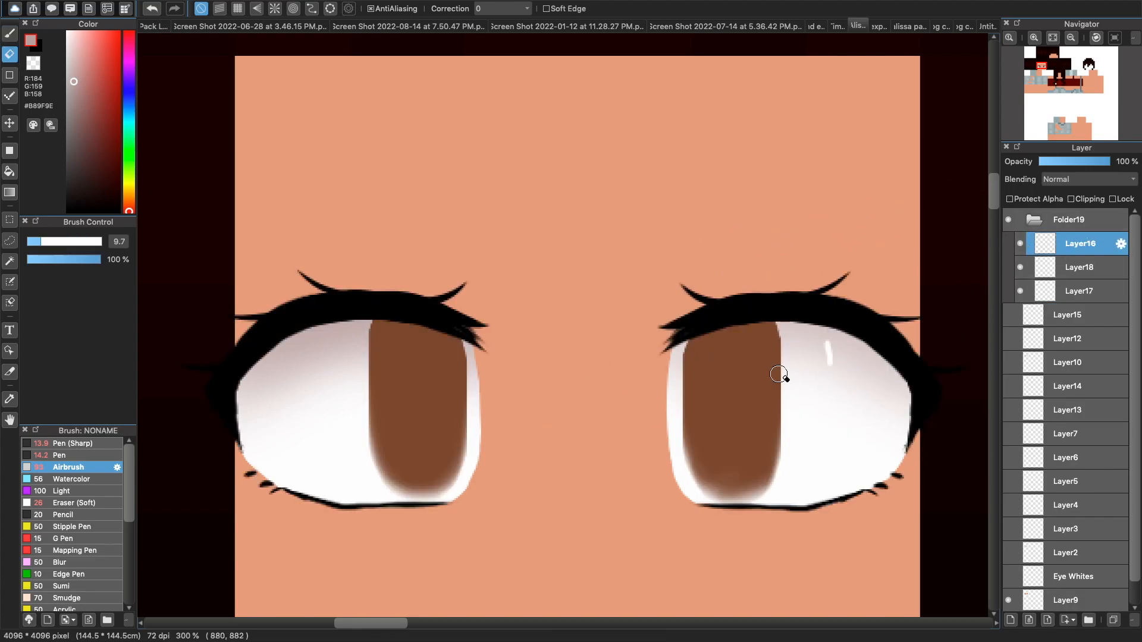
- Airbrush shadows around the edges of both eye whites at size 30 and brighten their inner areas with #FCFBFB
click(1051, 291)
key(b)
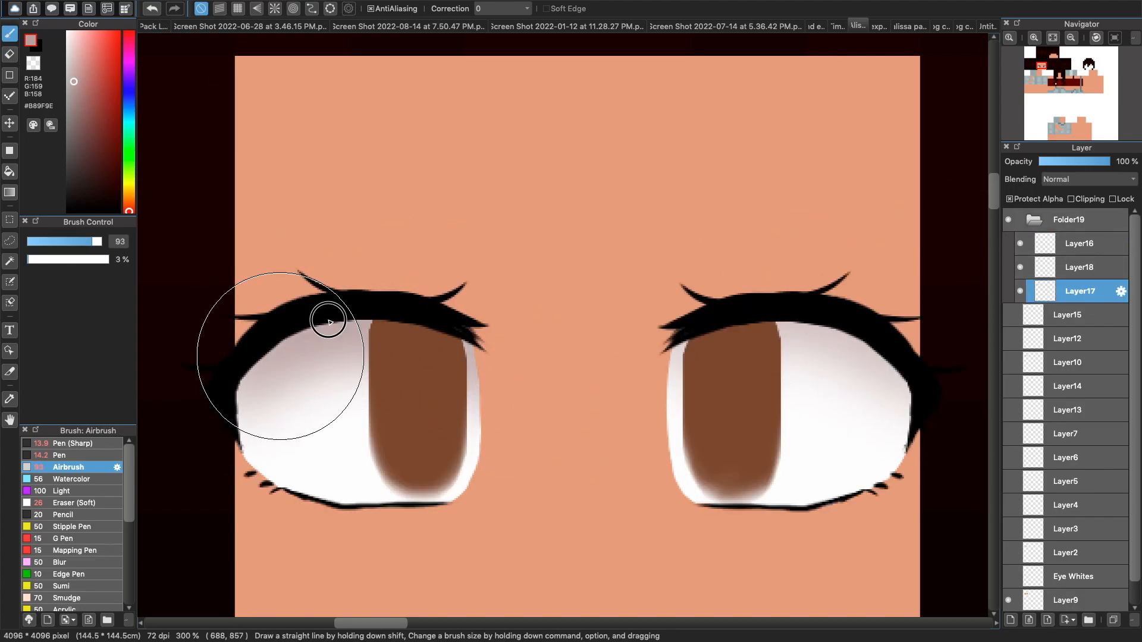
click(66, 243)
mouse_move(245, 432)
mouse_down()
mouse_move(283, 523)
mouse_move(329, 517)
mouse_move(295, 507)
mouse_move(350, 514)
mouse_move(484, 439)
mouse_up()
mouse_move(675, 503)
mouse_down()
mouse_move(804, 507)
mouse_move(887, 467)
mouse_move(826, 540)
mouse_up()
mouse_move(690, 352)
mouse_down()
mouse_move(690, 414)
mouse_move(713, 506)
mouse_move(718, 476)
mouse_move(777, 437)
mouse_move(781, 484)
mouse_up()
drag(916, 319, 913, 455)
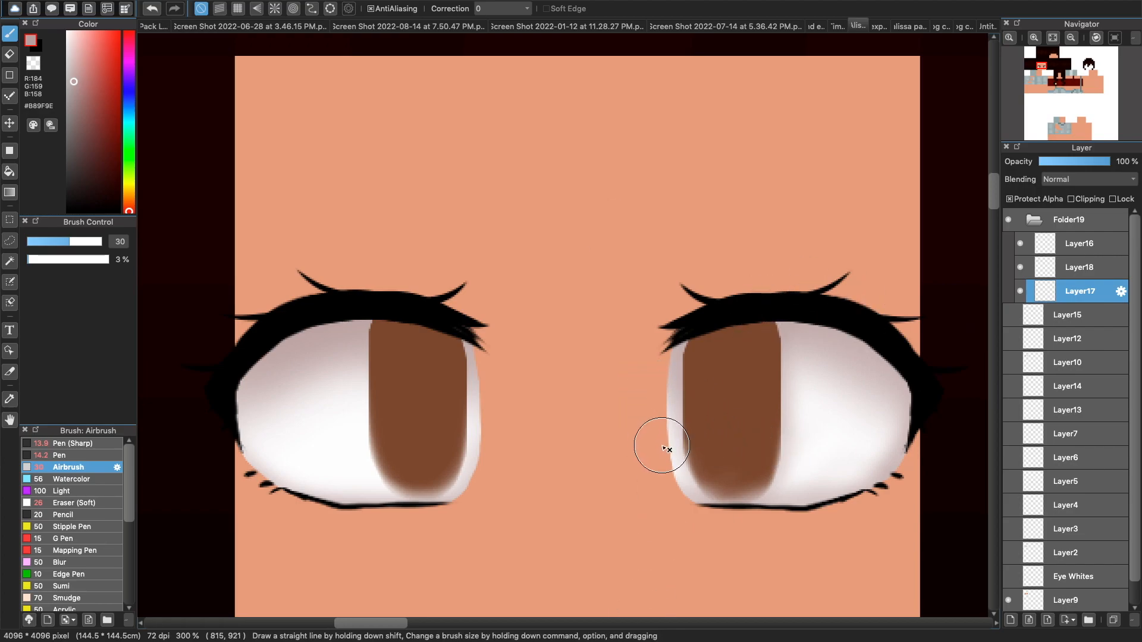
alt+click(817, 442)
mouse_move(814, 463)
mouse_down()
mouse_move(827, 486)
mouse_move(907, 369)
mouse_up()
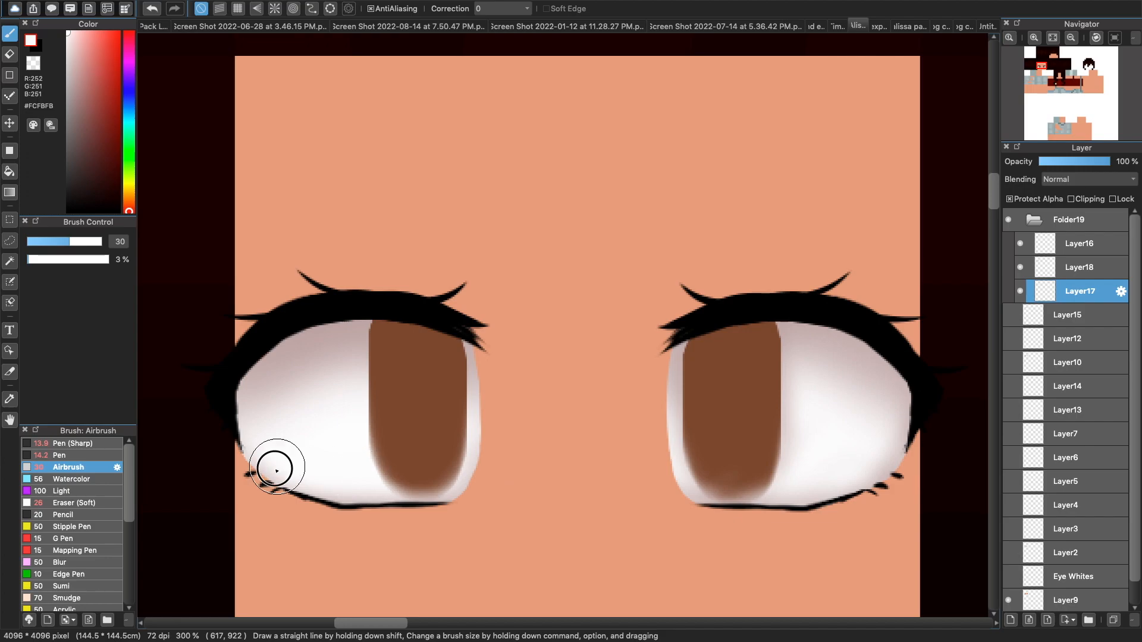
- Protect the alpha of the iris layer, Layer18, and apply a vertical gradient that darkens the upper part of both irises
click(1045, 267)
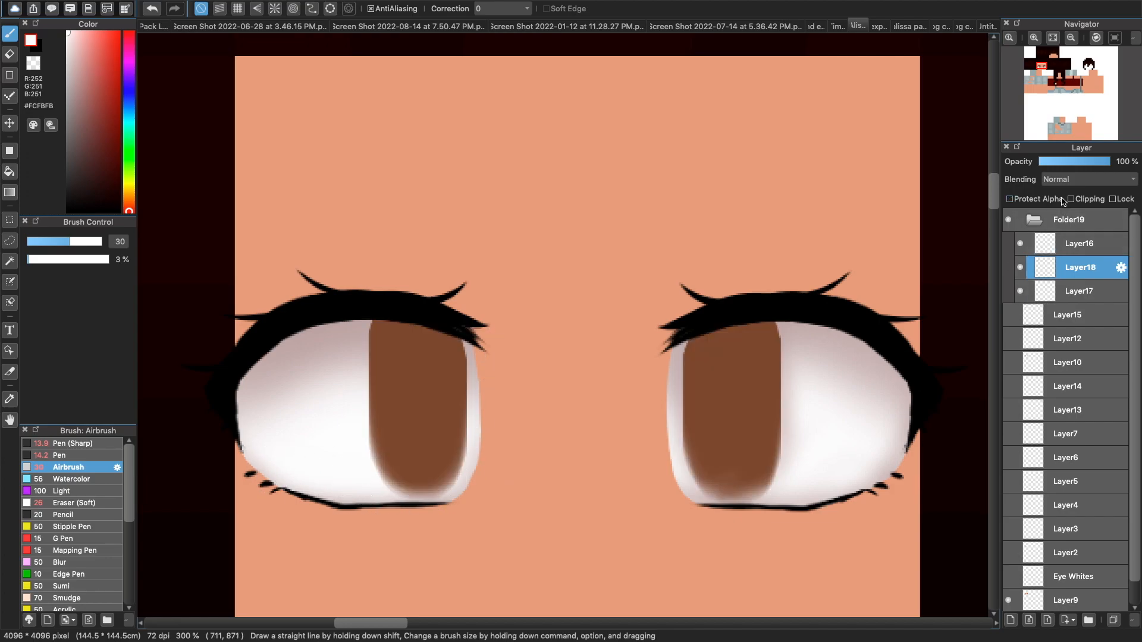
alt+click(724, 339)
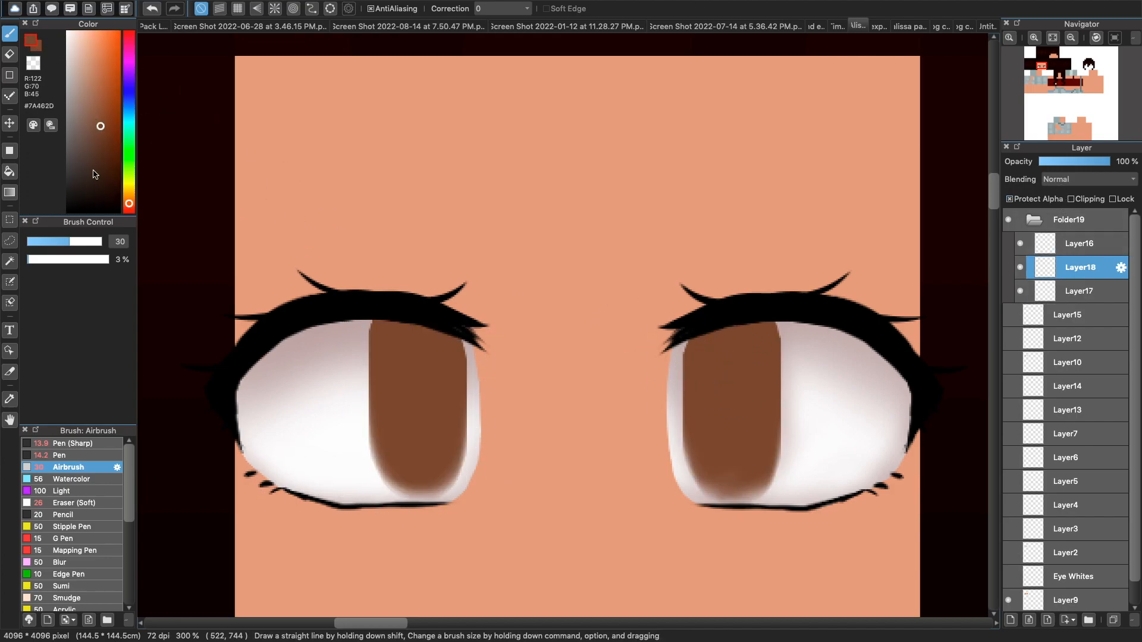
drag(131, 209, 131, 211)
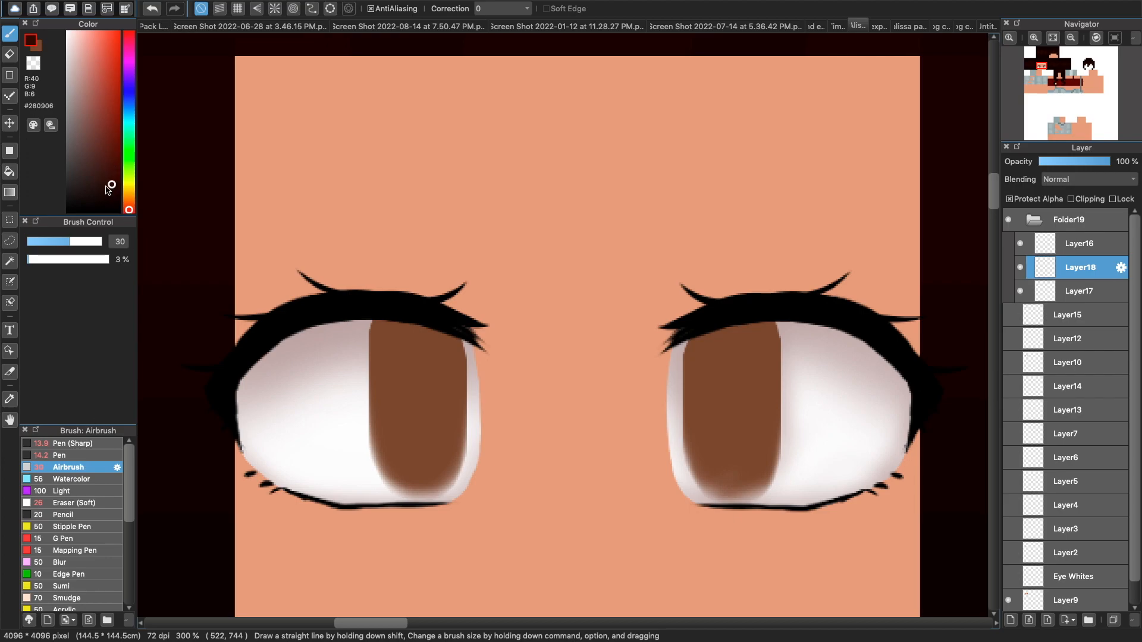
click(9, 192)
drag(571, 330, 580, 509)
drag(579, 377, 580, 482)
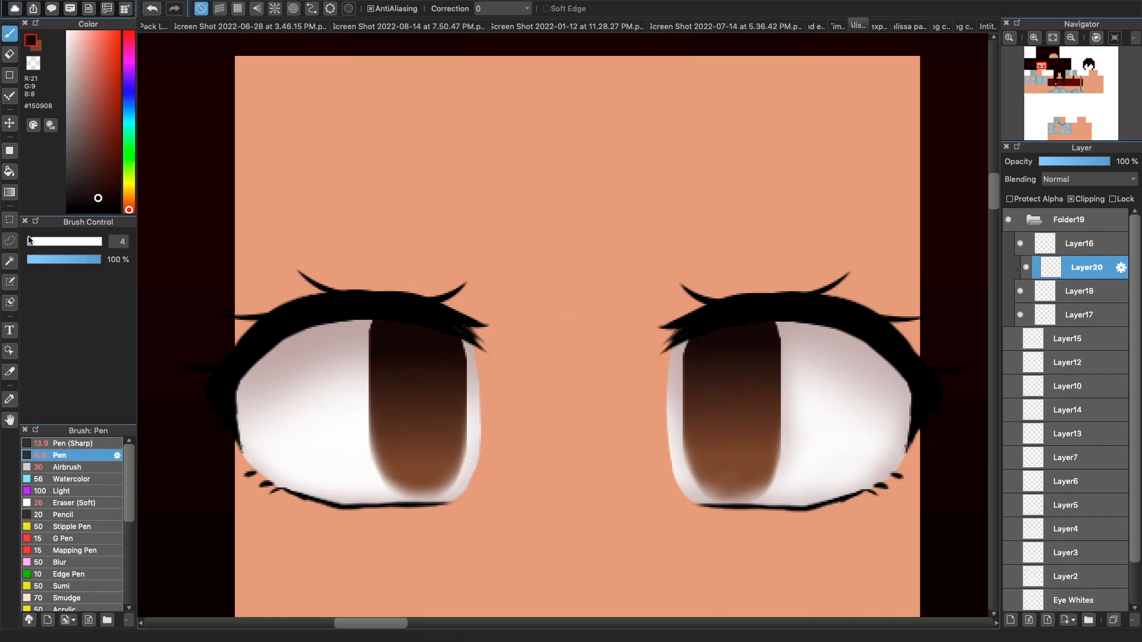
- Draw a size 4 oval ring in #150908 inside the left iris on clipped Layer20 and widen it slightly
click(10, 75)
drag(385, 338, 452, 479)
key(super+t)
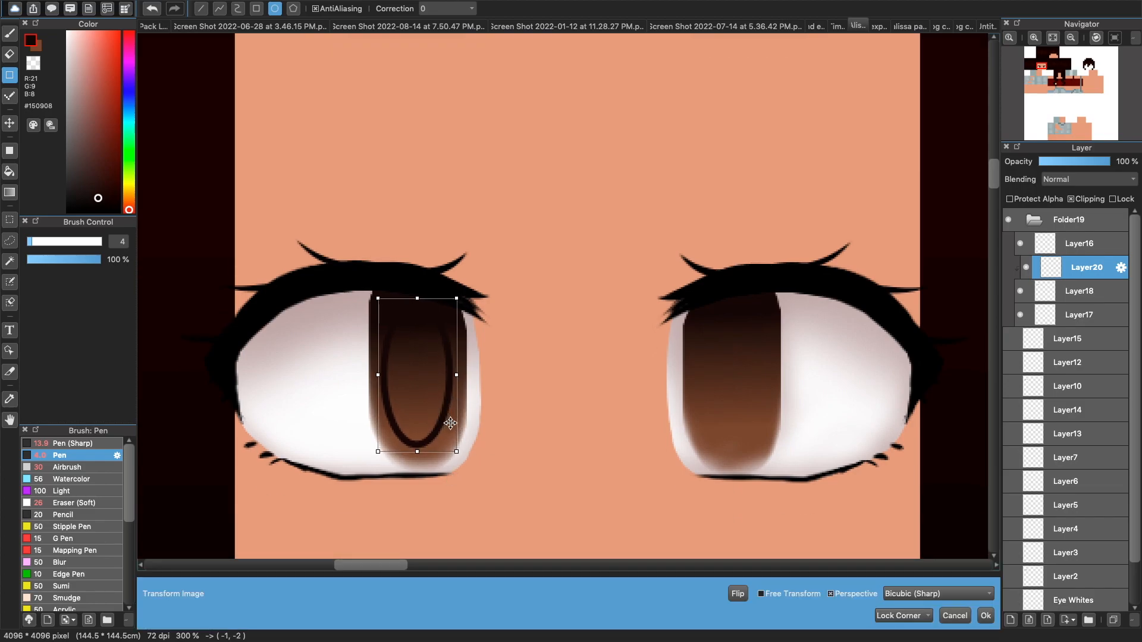
drag(456, 375, 461, 376)
click(986, 617)
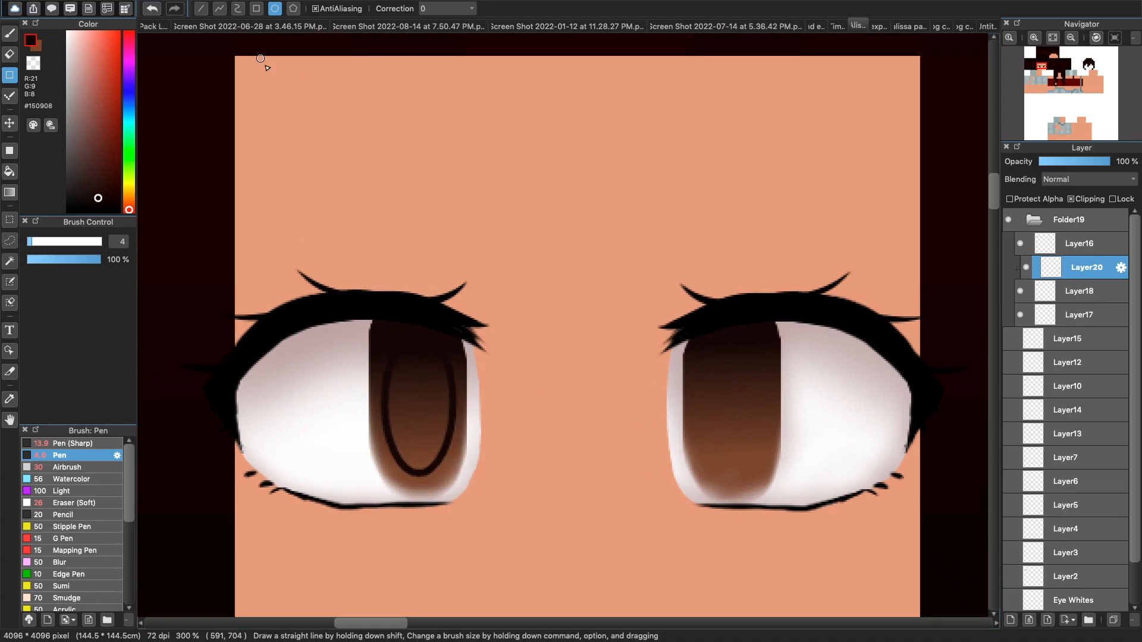
- Fade the lower part of the left iris's ring with the Eraser (Soft) at size 26
click(9, 55)
click(10, 34)
click(92, 502)
mouse_move(406, 426)
mouse_down()
mouse_move(416, 461)
mouse_move(413, 422)
mouse_move(399, 466)
mouse_move(438, 467)
mouse_up()
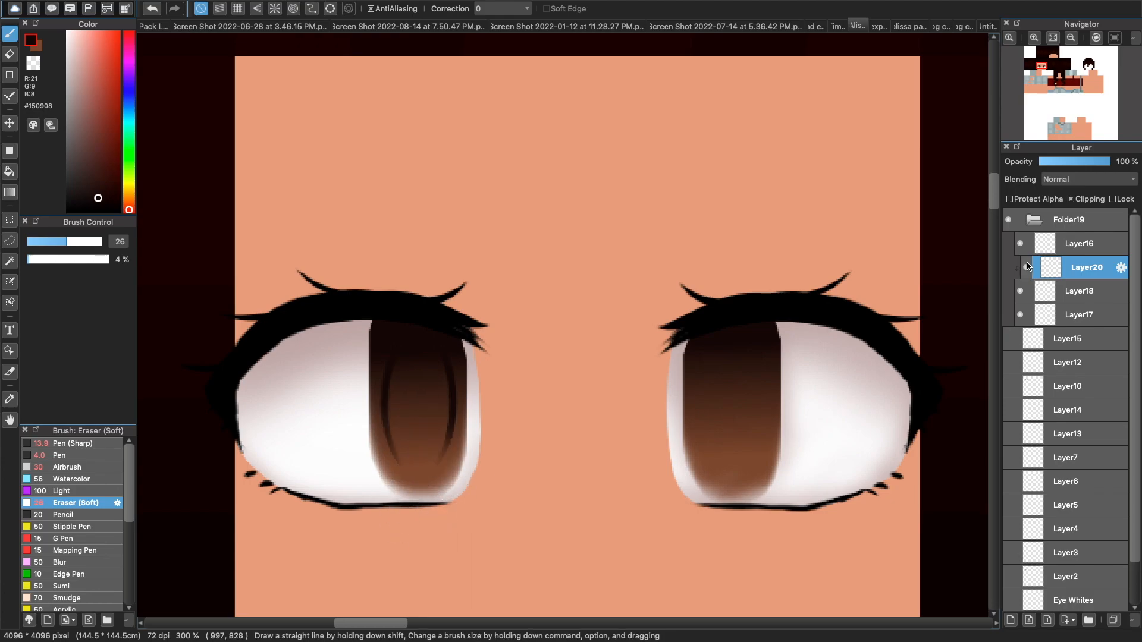
- Duplicate the iris ring onto the right iris and clip the copied layer, Layer21, to the irises
key(super+c)
key(super+v)
key(super+t)
mouse_move(433, 381)
mouse_down()
mouse_move(634, 392)
mouse_move(748, 377)
mouse_up()
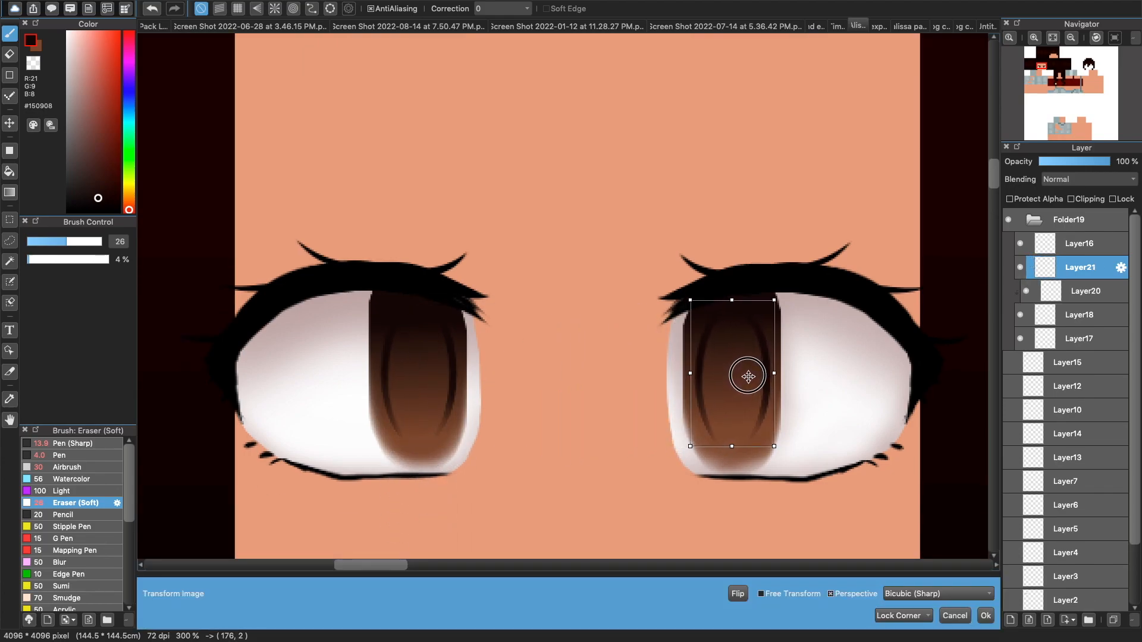
click(986, 615)
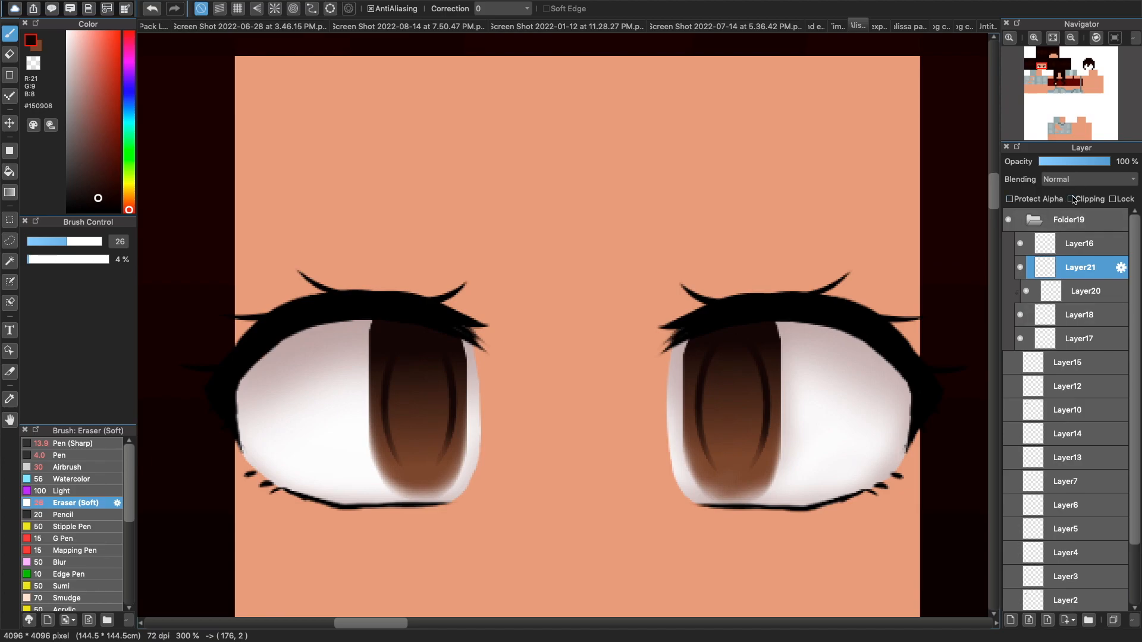
click(1026, 265)
click(1026, 265)
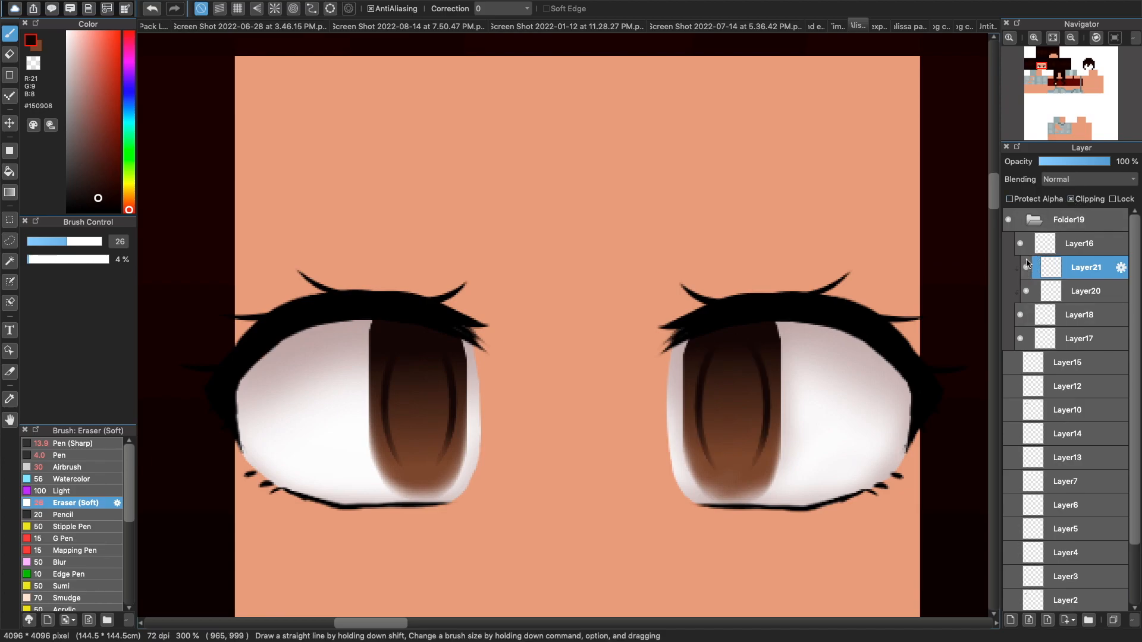
- Merge the two ring layers and soften the rings with a different blending mode and reduced opacity
key(super+e)
click(1084, 179)
click(1062, 207)
click(1085, 162)
drag(1077, 162, 1075, 163)
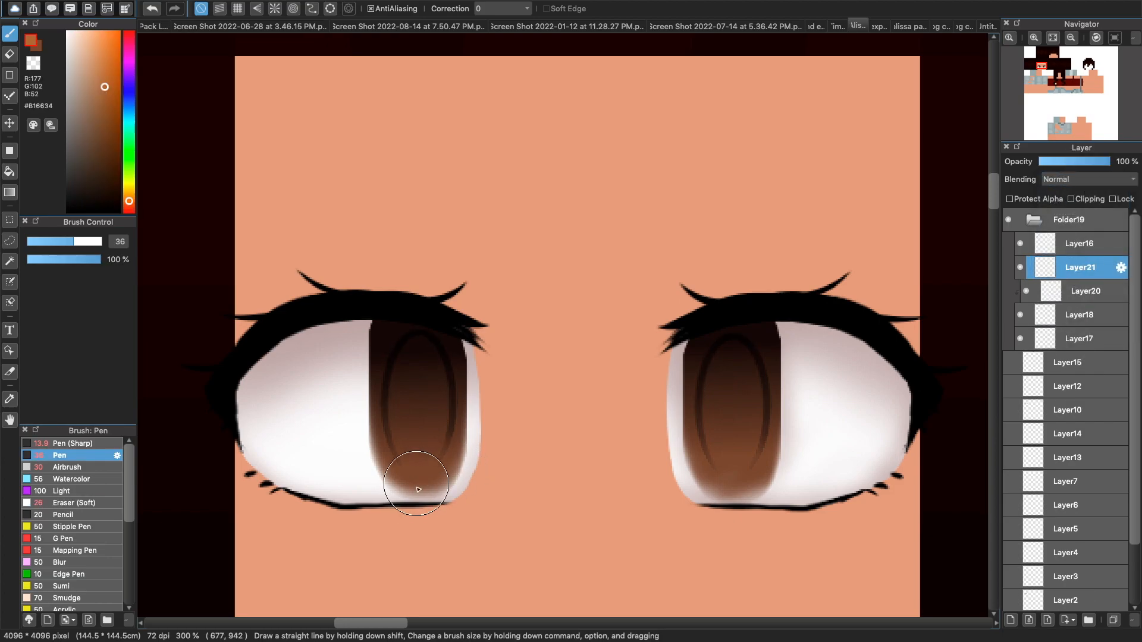
- Paint a rounded #B16634 patch at the bottom of both irises with a size 36 Pen on clipped Layer21
click(416, 483)
click(1081, 200)
mouse_move(403, 477)
mouse_down()
mouse_move(435, 469)
mouse_move(419, 505)
mouse_move(413, 458)
mouse_up()
mouse_move(778, 446)
mouse_down()
mouse_move(723, 481)
mouse_move(754, 466)
mouse_up()
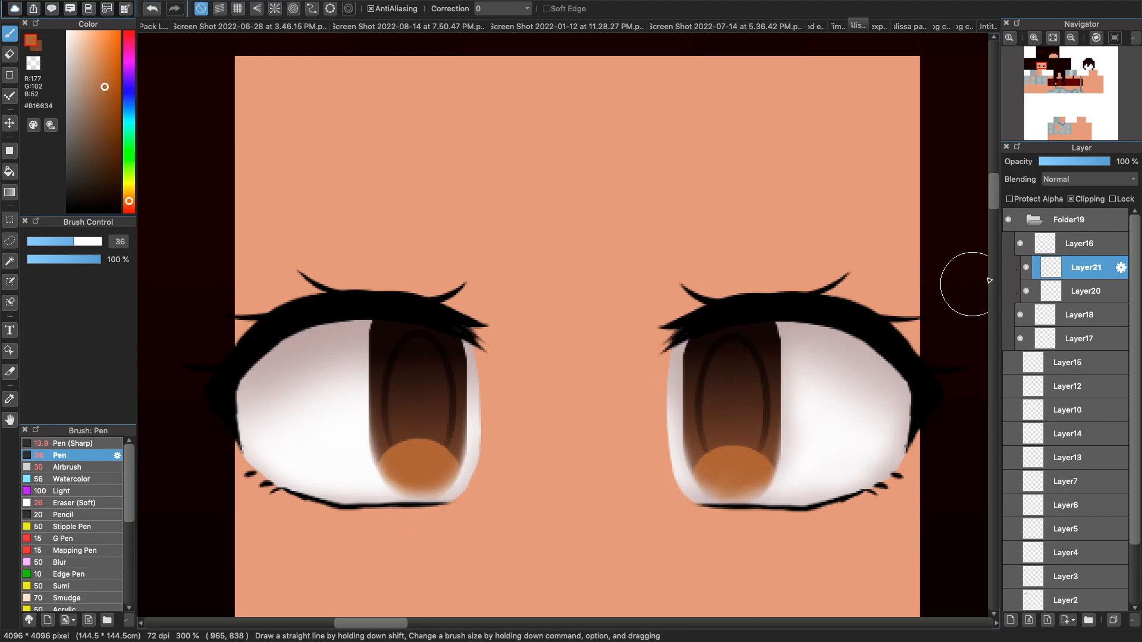
- Blend the orange patches on Layer21 with Add at 46% opacity and shift their hue toward red
click(1081, 179)
click(1061, 202)
drag(1077, 162, 1074, 169)
key(super+u)
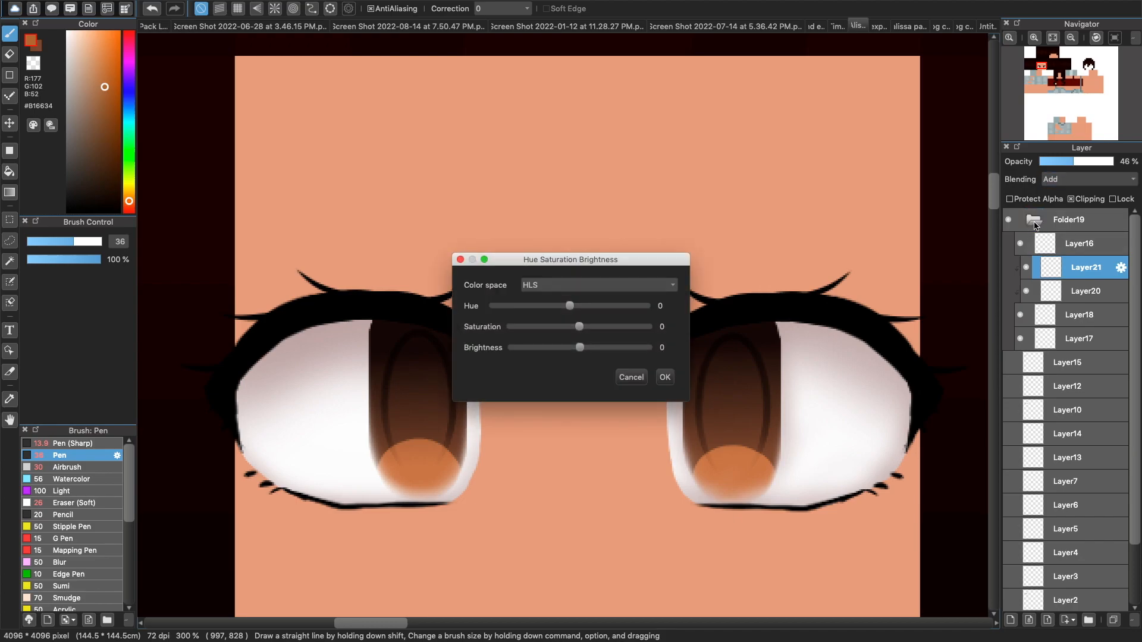
click(672, 375)
- Airbrush a #D85800 glow at size 68 over the lower irises on a new clipped Add layer, Layer22
click(1010, 620)
click(1073, 179)
click(1069, 201)
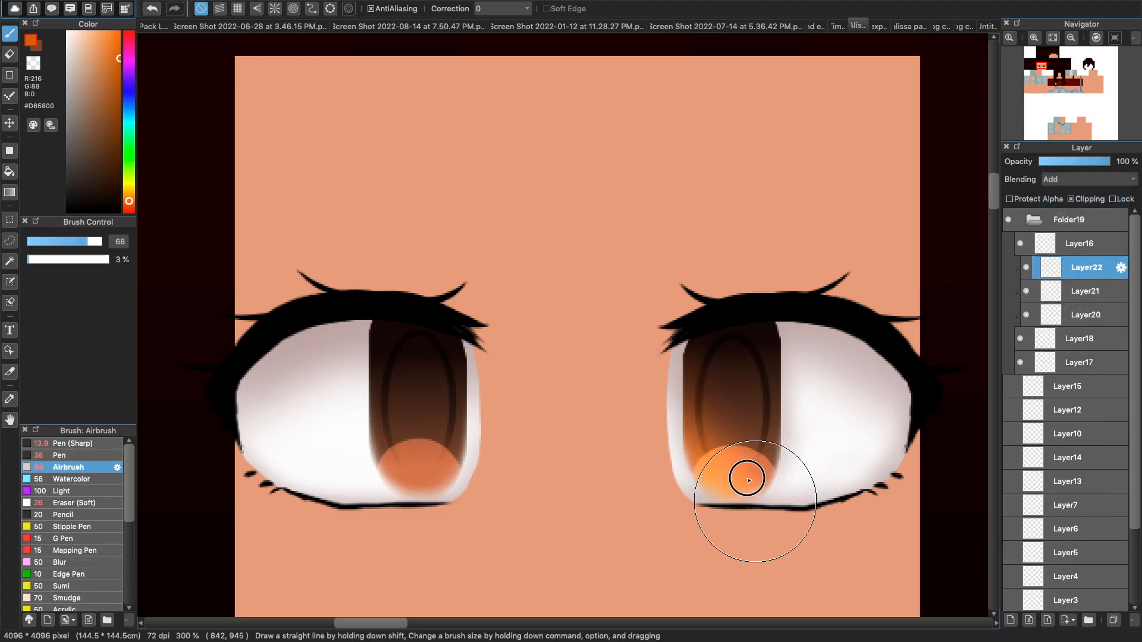
drag(755, 510, 790, 446)
mouse_move(417, 464)
mouse_down()
mouse_move(410, 511)
mouse_move(408, 484)
mouse_move(473, 446)
mouse_move(438, 466)
mouse_up()
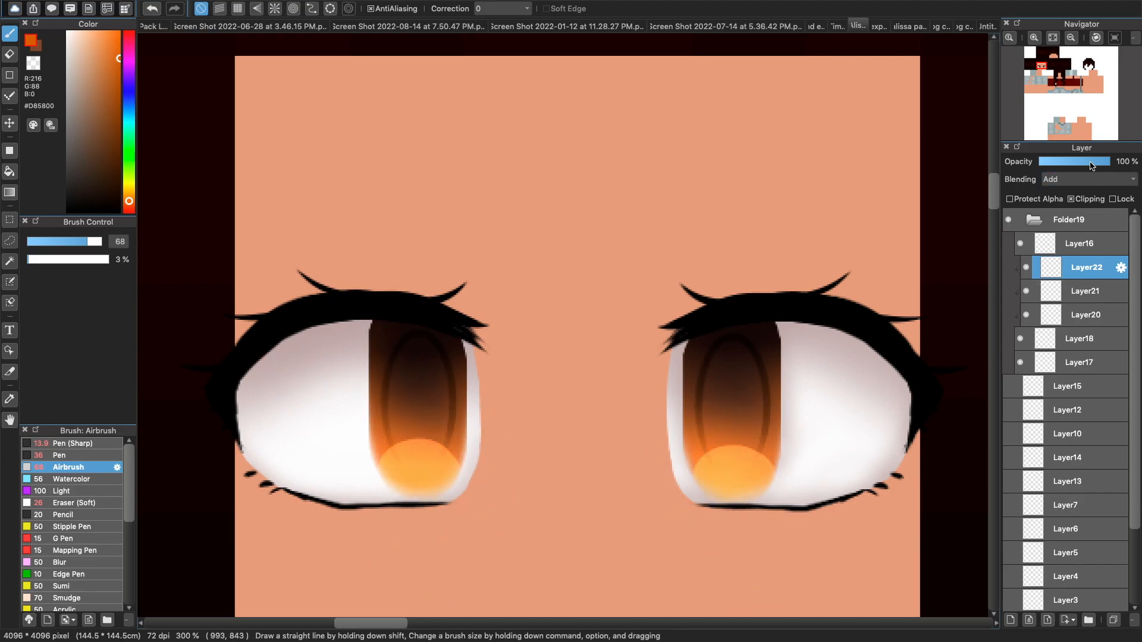
- Lower the opacity of the orange patch layer, Layer21, to 18%
click(1087, 244)
click(1087, 269)
click(1087, 292)
drag(1070, 162, 1047, 163)
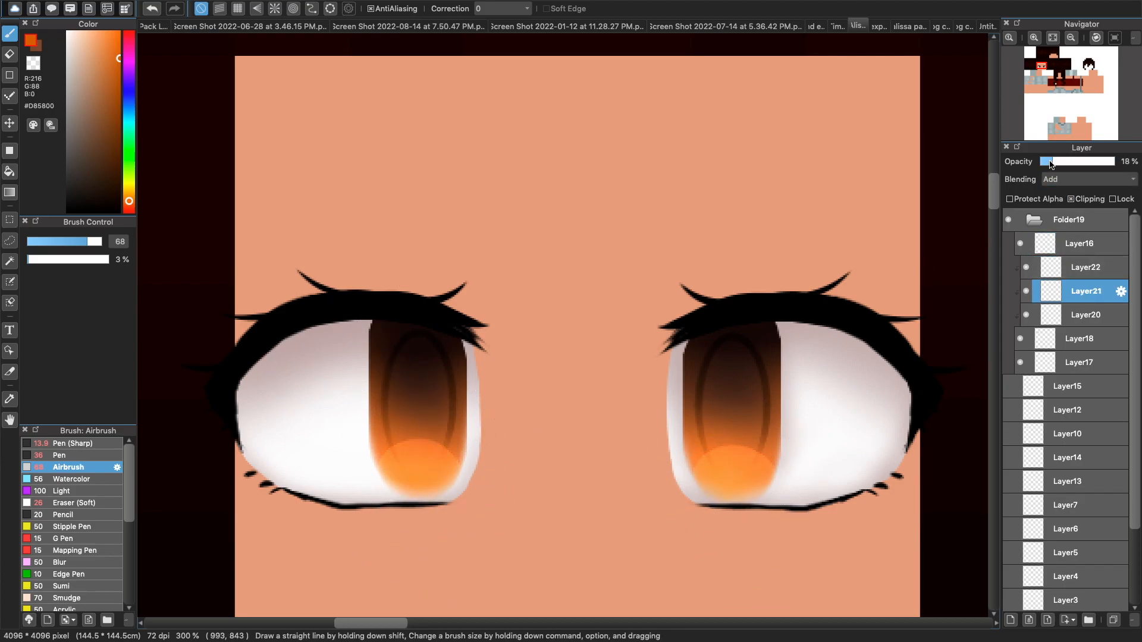
- Slightly adjust the brightness and saturation of the orange glow on Layer22
click(1086, 268)
key(super+u)
drag(581, 348, 573, 326)
click(665, 376)
- Shift the hue of the orange glow on Layer22 slightly toward red
click(1069, 40)
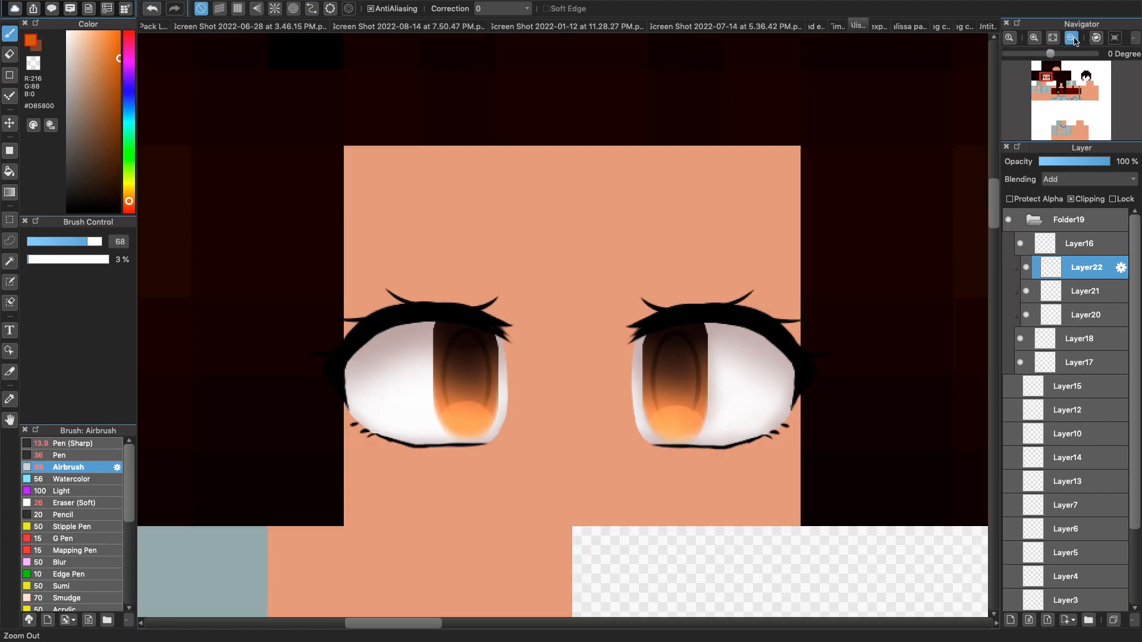
click(1069, 40)
click(1069, 39)
click(1069, 40)
click(1034, 38)
click(1071, 38)
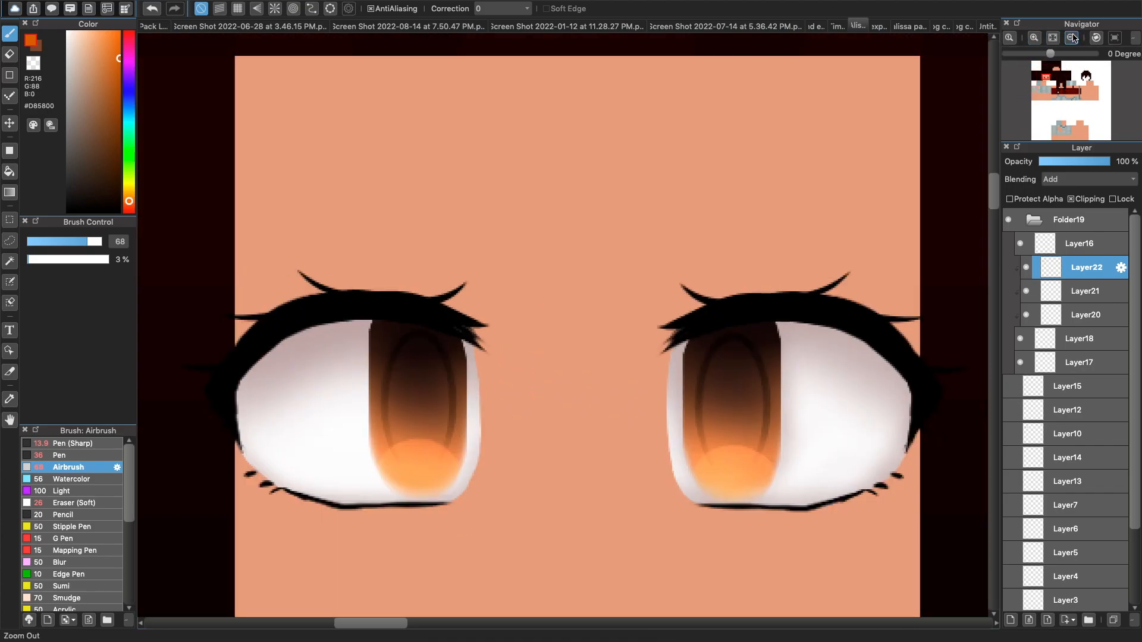
key(super+u)
drag(570, 305, 564, 306)
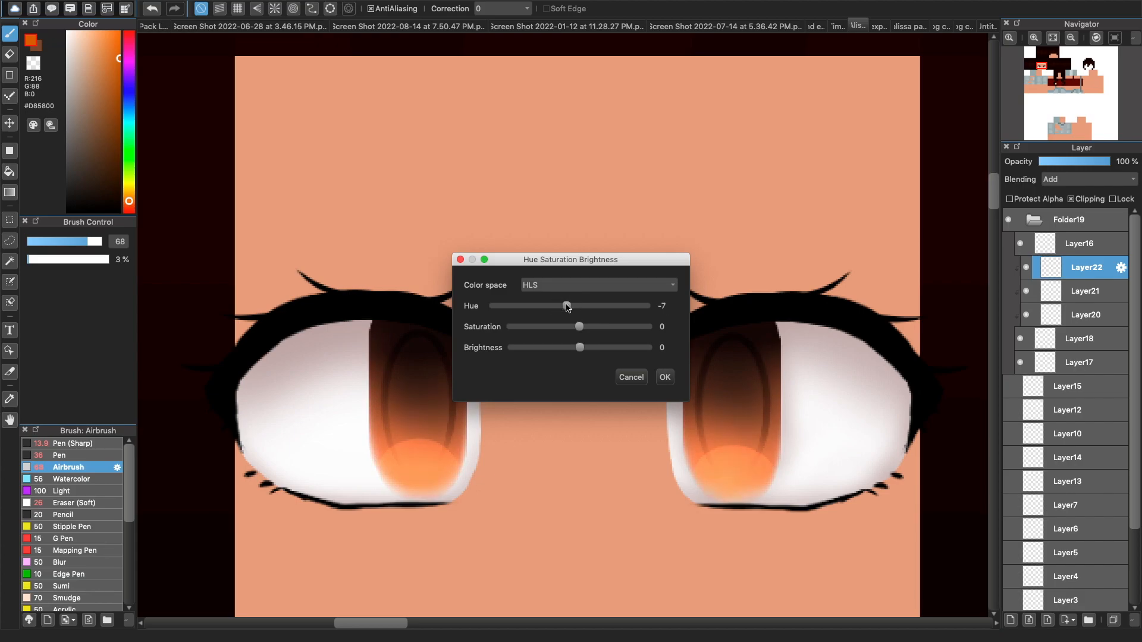
click(665, 377)
- Paint #FF4A00 dashes and lower-left edge strokes on both irises with Pen (Sharp) size 13.9 on clipped Layer23, blended as Add at 30%
click(109, 57)
drag(109, 57, 119, 40)
click(129, 205)
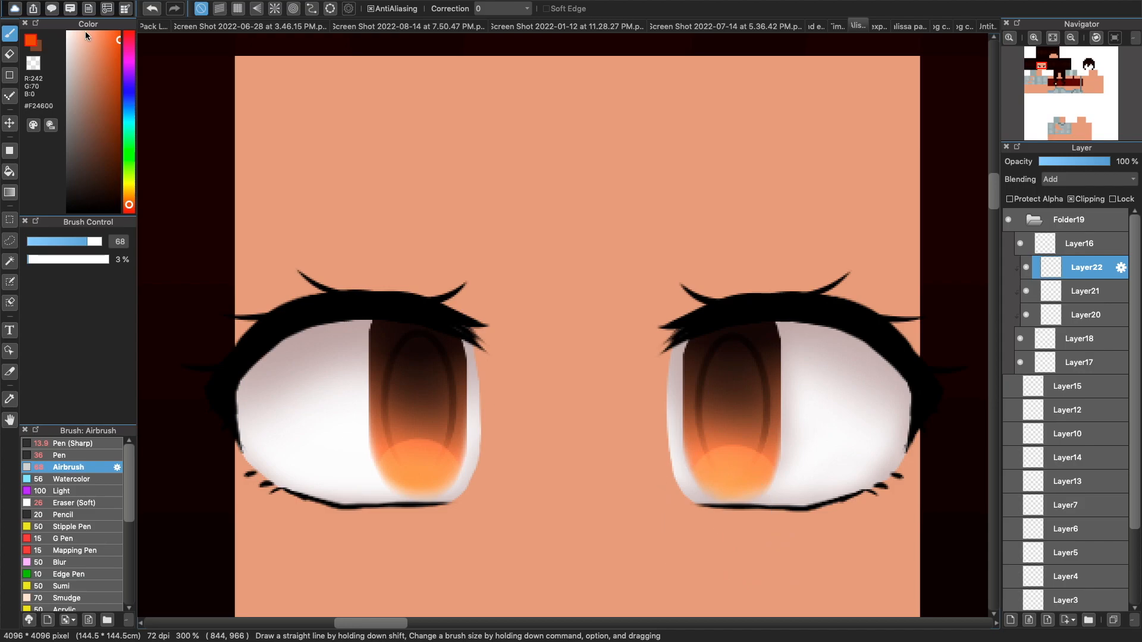
click(119, 32)
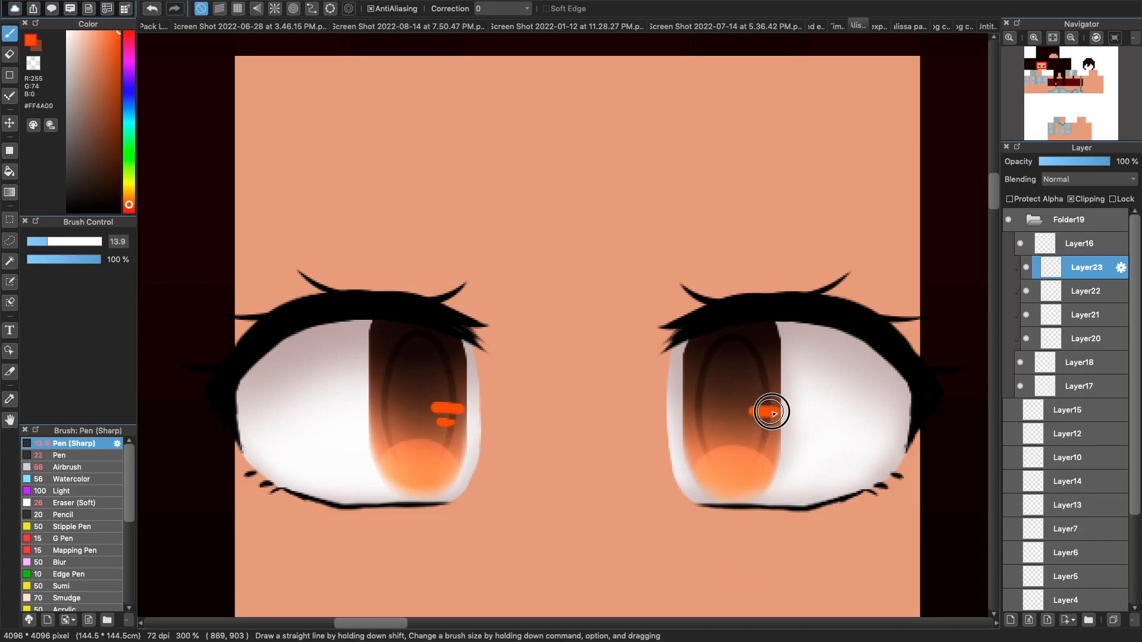
drag(771, 412, 778, 410)
drag(753, 426, 768, 425)
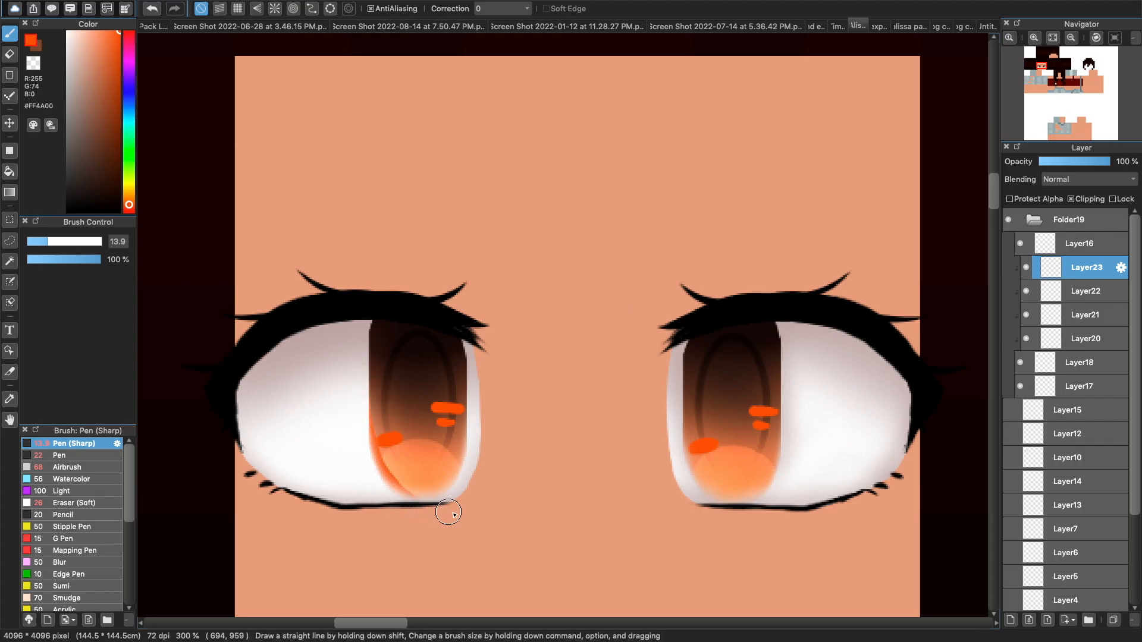
drag(695, 479, 729, 506)
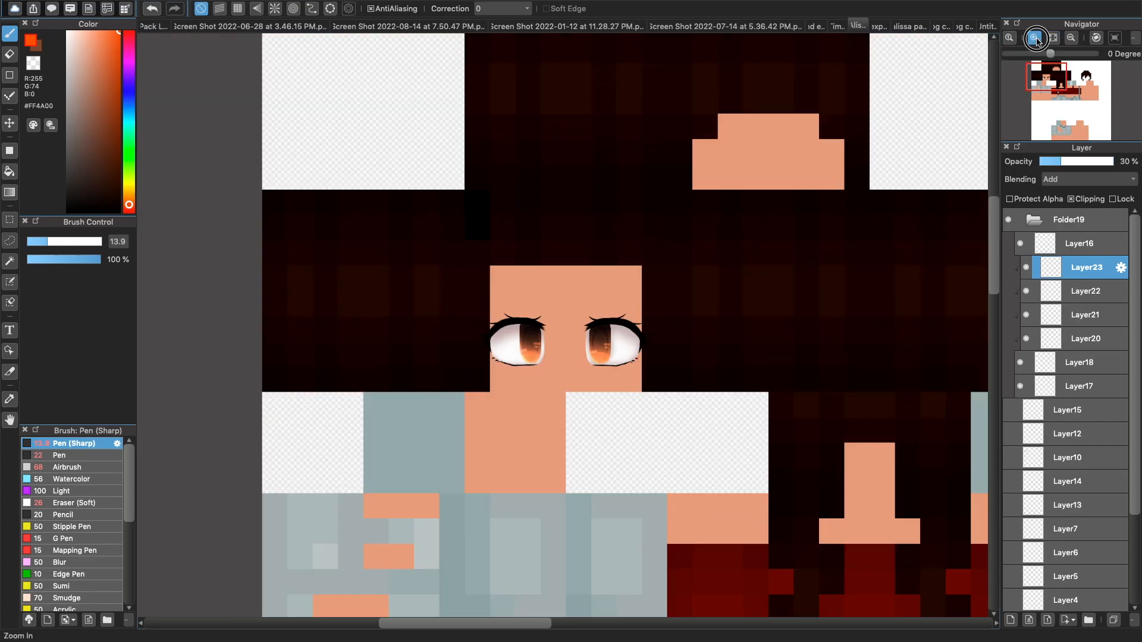
- Paint a rounded #59BDFF reflection across the top of both irises with a size 22 Pen on a new clipped layer, Layer24
click(1034, 37)
click(1034, 38)
click(1034, 38)
click(1010, 620)
click(129, 110)
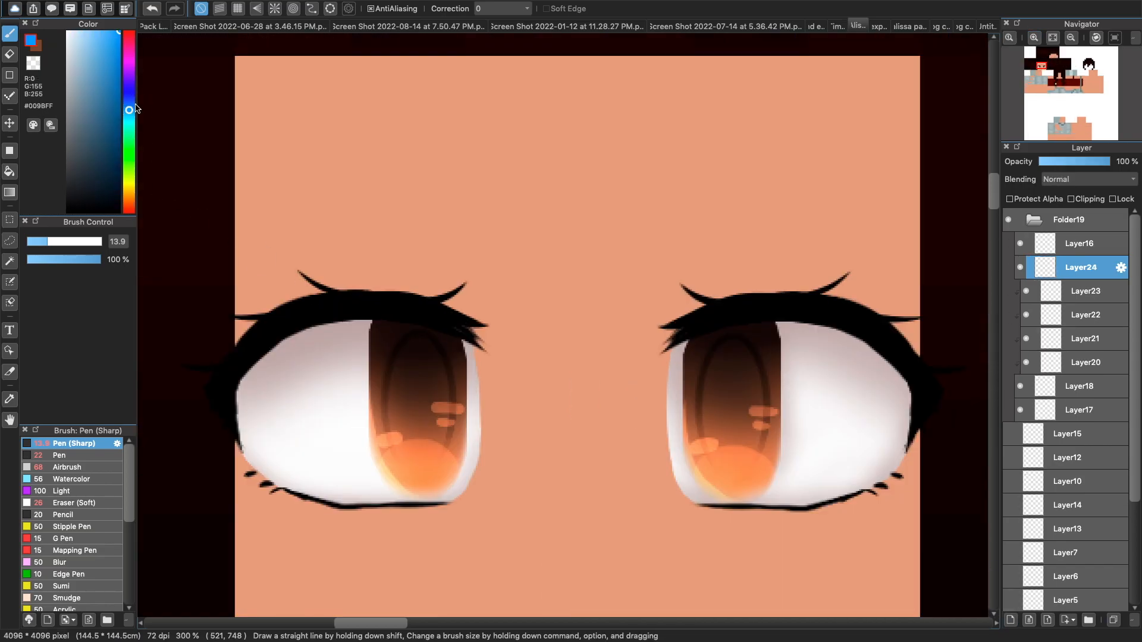
click(59, 454)
click(1082, 195)
drag(714, 333, 742, 323)
mouse_move(437, 336)
mouse_down()
mouse_move(399, 337)
mouse_move(438, 323)
mouse_move(388, 304)
mouse_up()
mouse_move(424, 339)
mouse_down()
mouse_move(387, 331)
mouse_move(433, 331)
mouse_up()
- Blend the blue reflection layer, Layer24, with Add and set its opacity to 36%
click(1085, 179)
click(1081, 198)
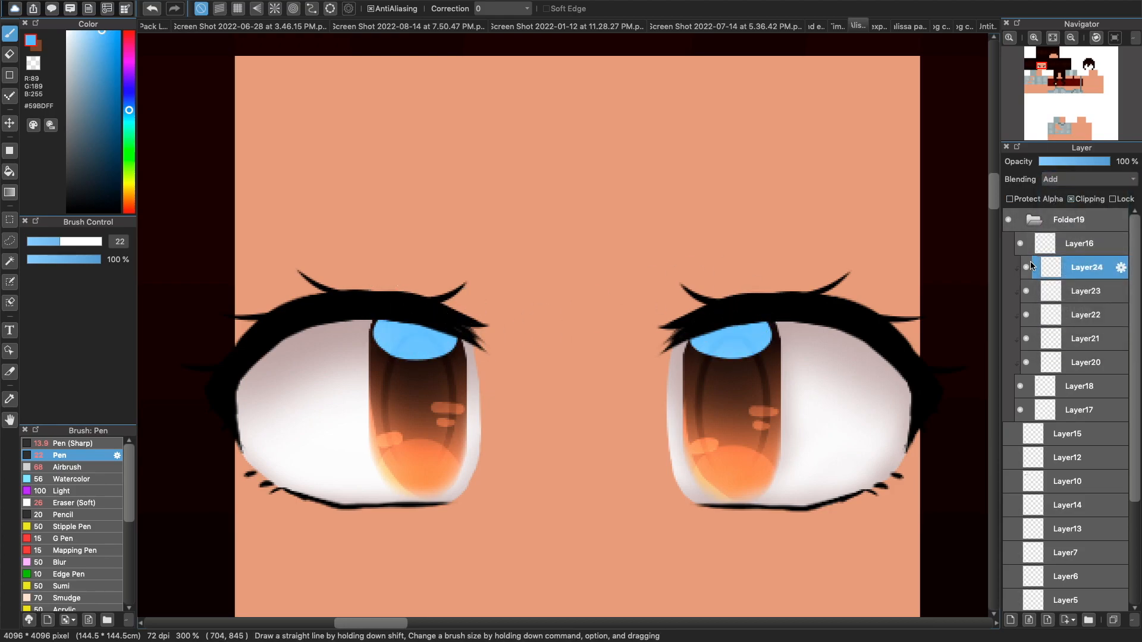
drag(1089, 162, 1059, 161)
click(1071, 39)
click(1071, 38)
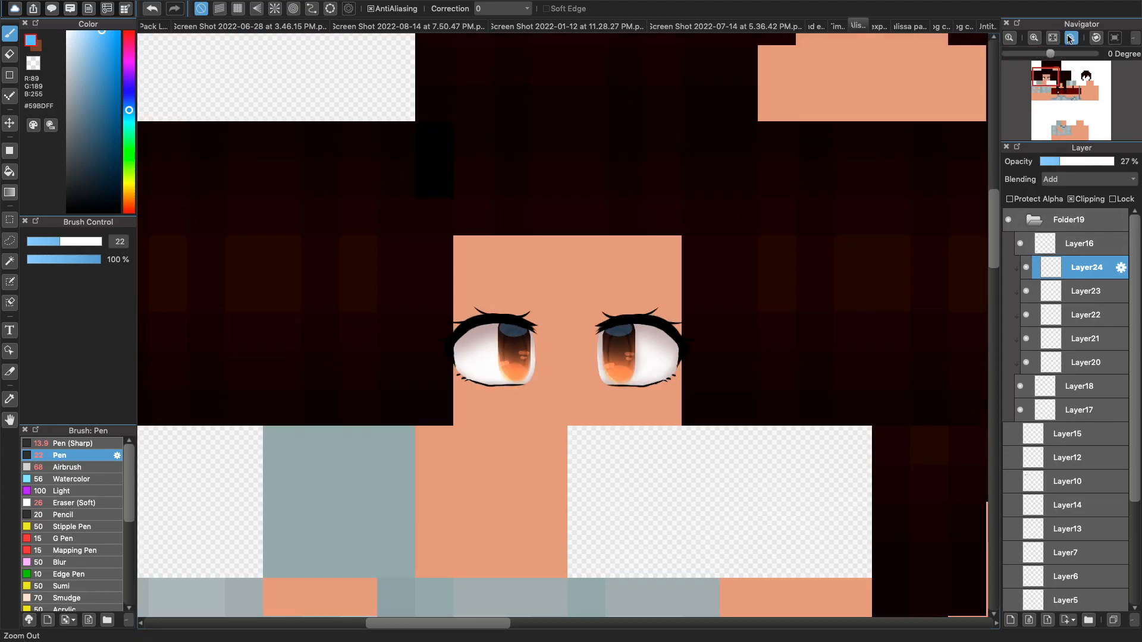
click(1071, 39)
click(1034, 38)
click(1035, 38)
drag(1066, 161, 1070, 160)
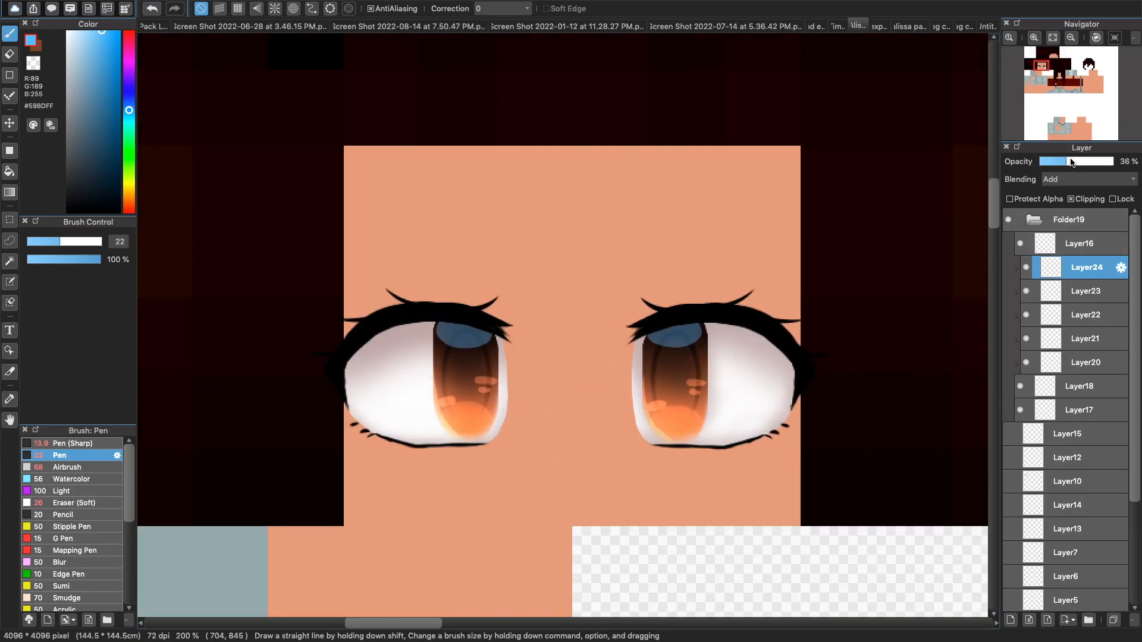
- Brighten the lower irises on Layer22 with a size 68 Airbrush in light orange #FF935F
click(1034, 38)
click(1085, 314)
click(129, 205)
click(66, 467)
drag(695, 434, 749, 482)
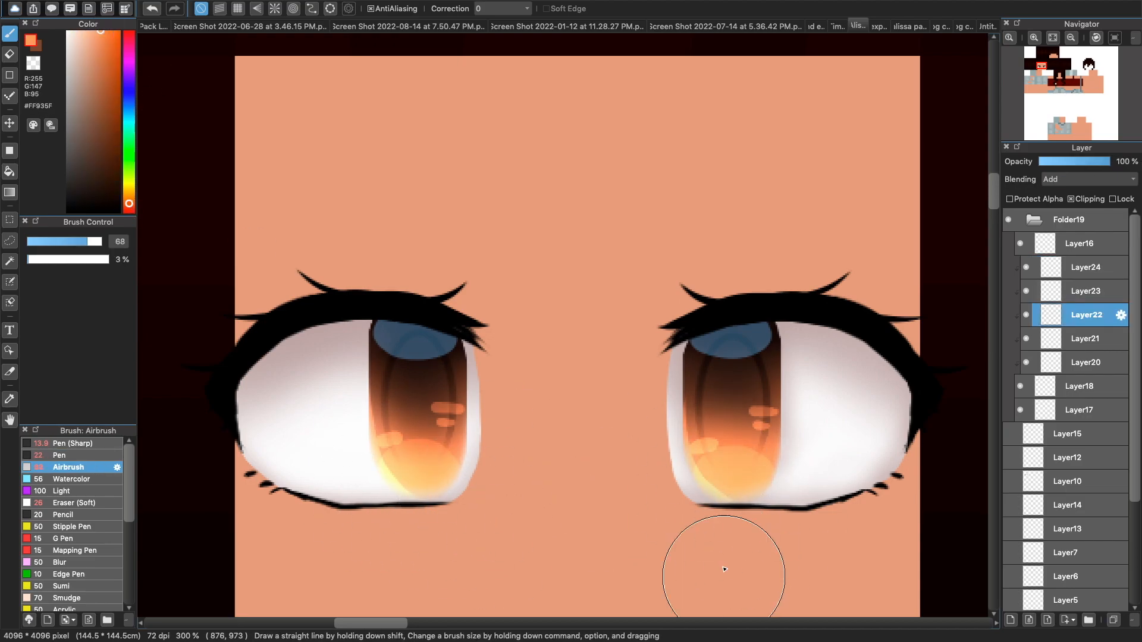
- Reduce Layer24's opacity to 25% and adjust its saturation and brightness to a muted grey-blue
click(1079, 266)
click(1059, 161)
key(super+u)
drag(729, 230, 765, 230)
drag(729, 251, 763, 250)
click(825, 280)
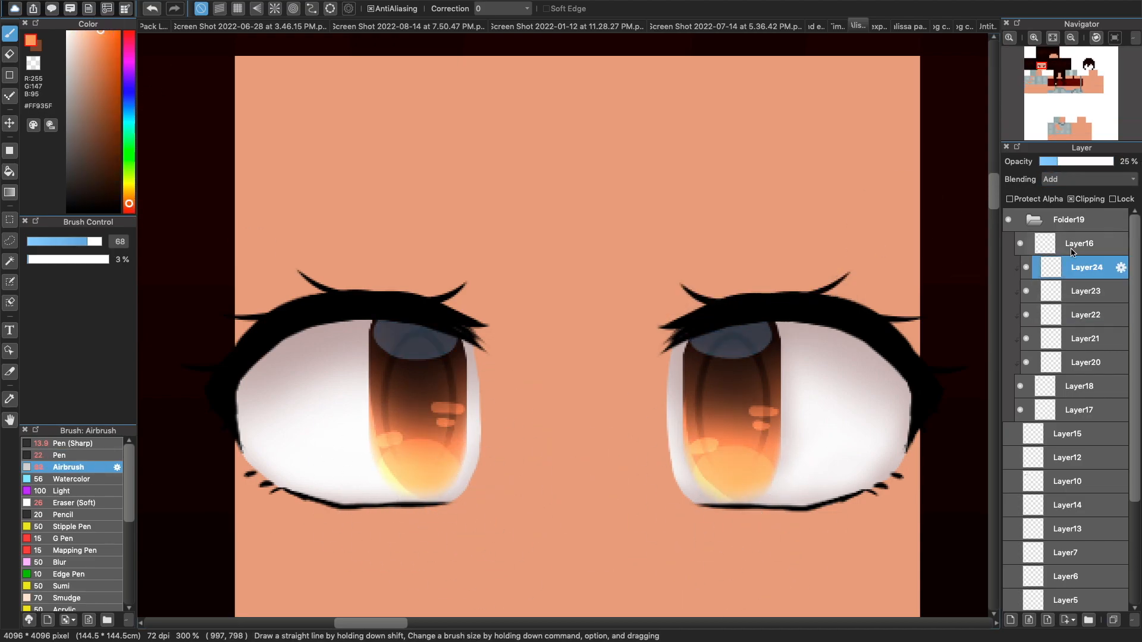
- Paint white #FFFFFF highlight spots and thin streaks on both upper irises with the Pen on new Layer25, placed below Layer16
click(1070, 244)
click(1011, 620)
drag(1069, 245, 1070, 261)
click(67, 31)
click(66, 455)
mouse_move(378, 341)
mouse_down()
mouse_move(393, 344)
mouse_move(389, 359)
mouse_up()
drag(411, 357, 453, 364)
mouse_move(694, 350)
mouse_down()
mouse_move(709, 351)
mouse_move(706, 367)
mouse_up()
drag(729, 356, 773, 364)
- Add fine black lash strokes at the inner corners of both upper lash lines on Layer16 with Pen (Sharp) size 7
click(1070, 37)
click(1070, 37)
click(1070, 38)
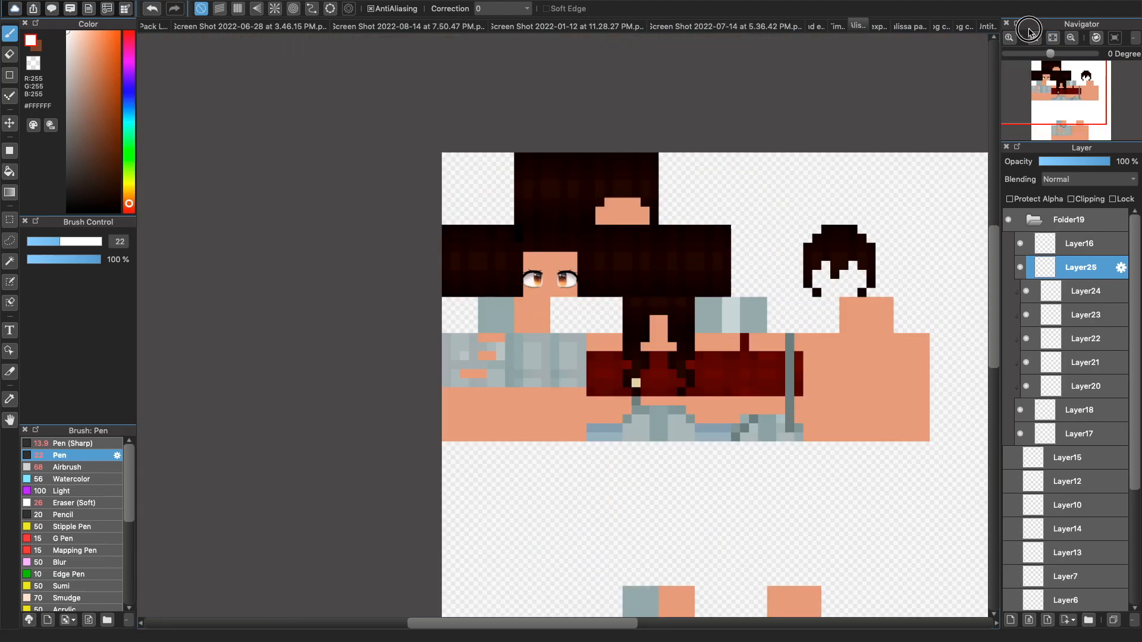
click(1033, 36)
click(1046, 82)
drag(1046, 82, 1041, 77)
double_click(1071, 22)
click(1034, 37)
click(1033, 37)
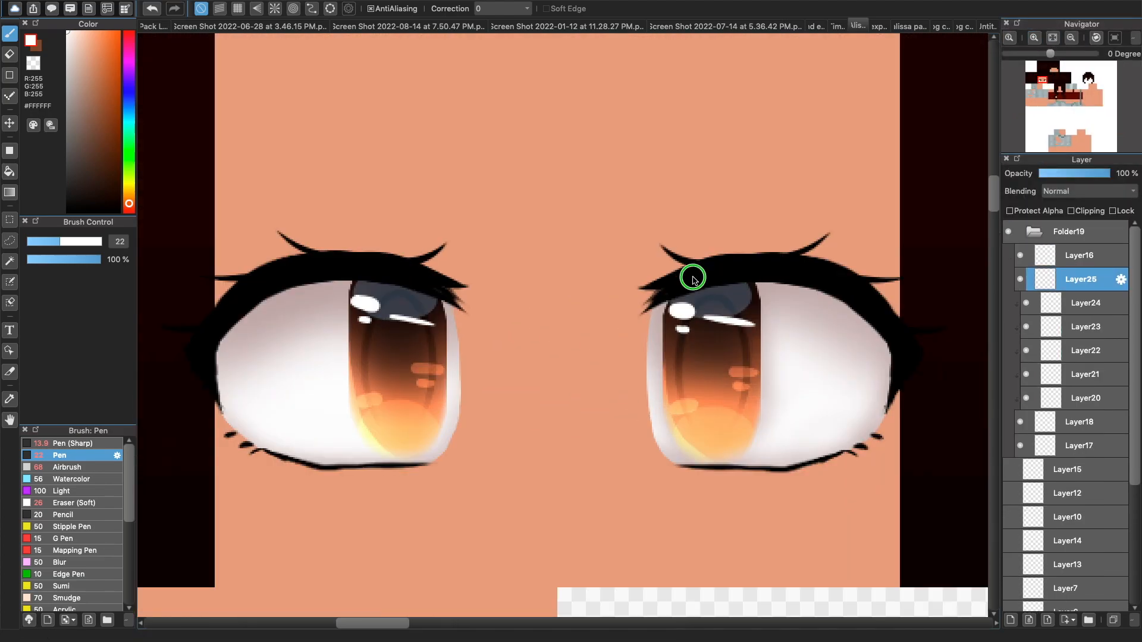
right_click(691, 277)
click(1078, 255)
click(72, 443)
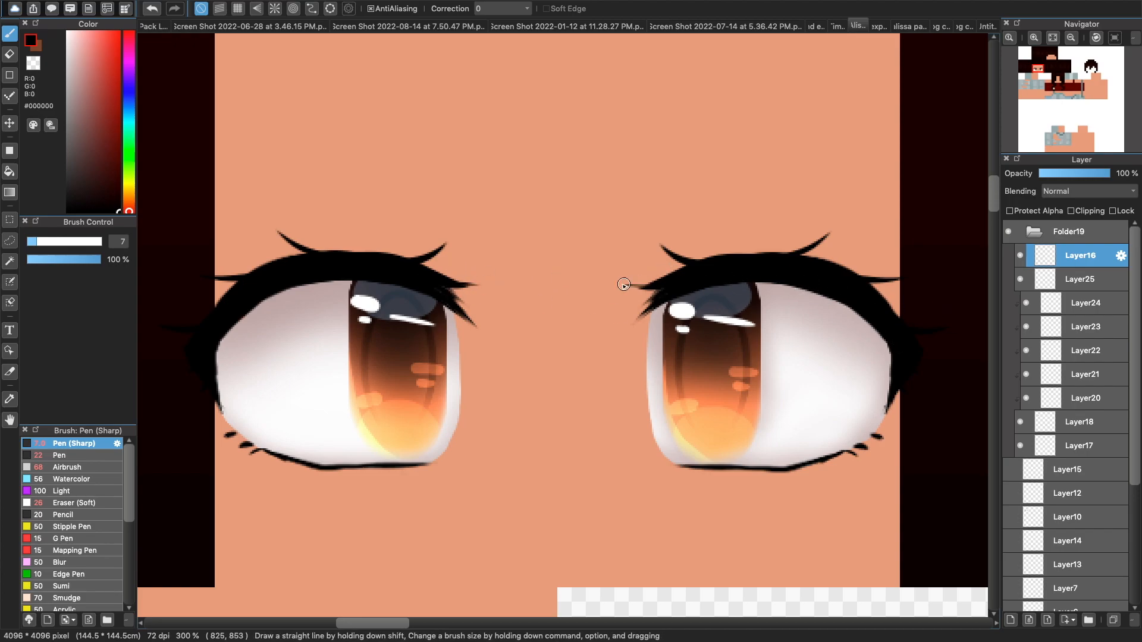
- Erase along the upper edge of both lower lash lines on Layer16 to thin them
click(1070, 37)
click(1070, 38)
click(1034, 38)
click(1034, 38)
click(1034, 38)
click(10, 54)
drag(282, 501, 361, 501)
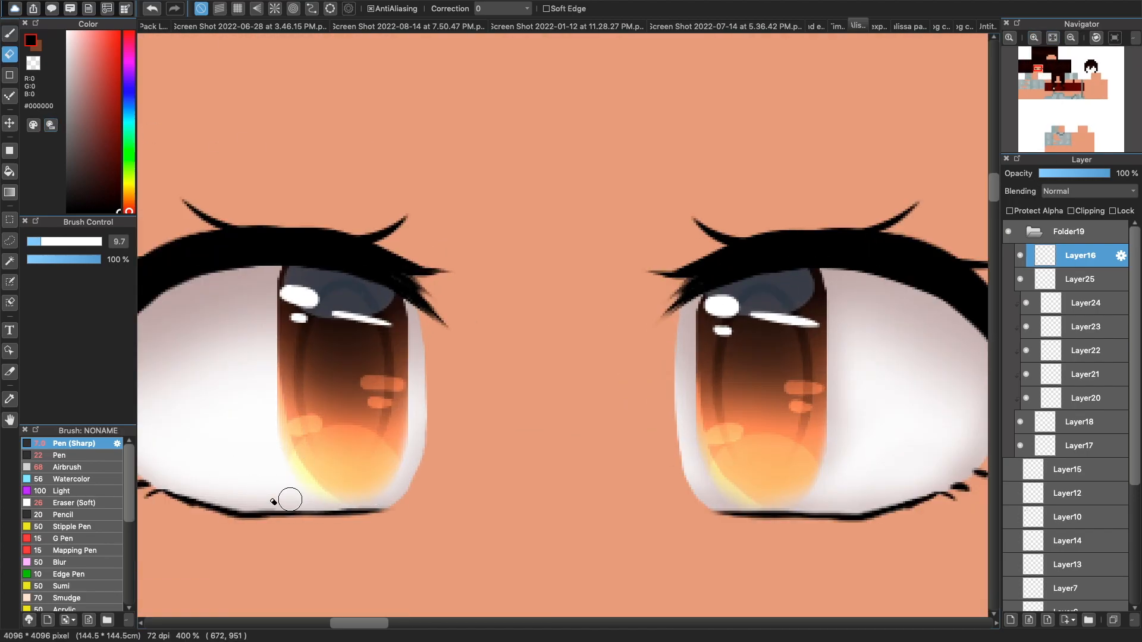
drag(716, 500, 869, 508)
- Fade the lower lash lines of both eyes on Layer16 with the Eraser (Soft) at size 26
click(1070, 38)
click(1070, 37)
click(1070, 38)
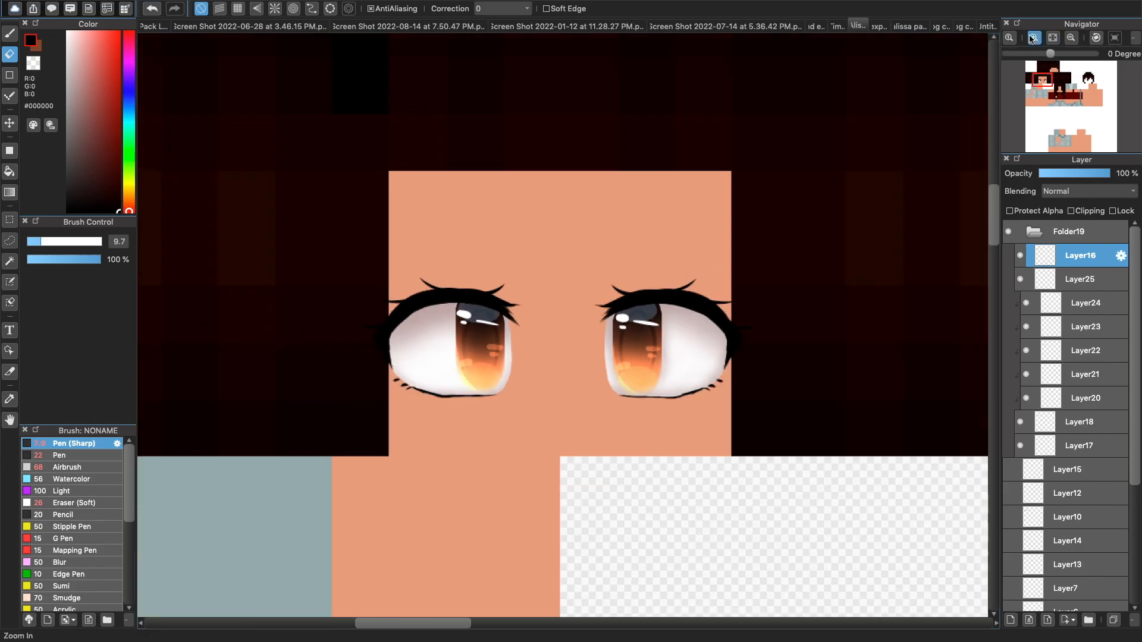
click(1034, 37)
click(1034, 37)
click(10, 34)
click(74, 503)
mouse_move(407, 470)
mouse_down()
mouse_move(313, 469)
mouse_move(395, 469)
mouse_up()
drag(692, 465, 755, 470)
drag(329, 476, 280, 464)
drag(827, 467, 775, 478)
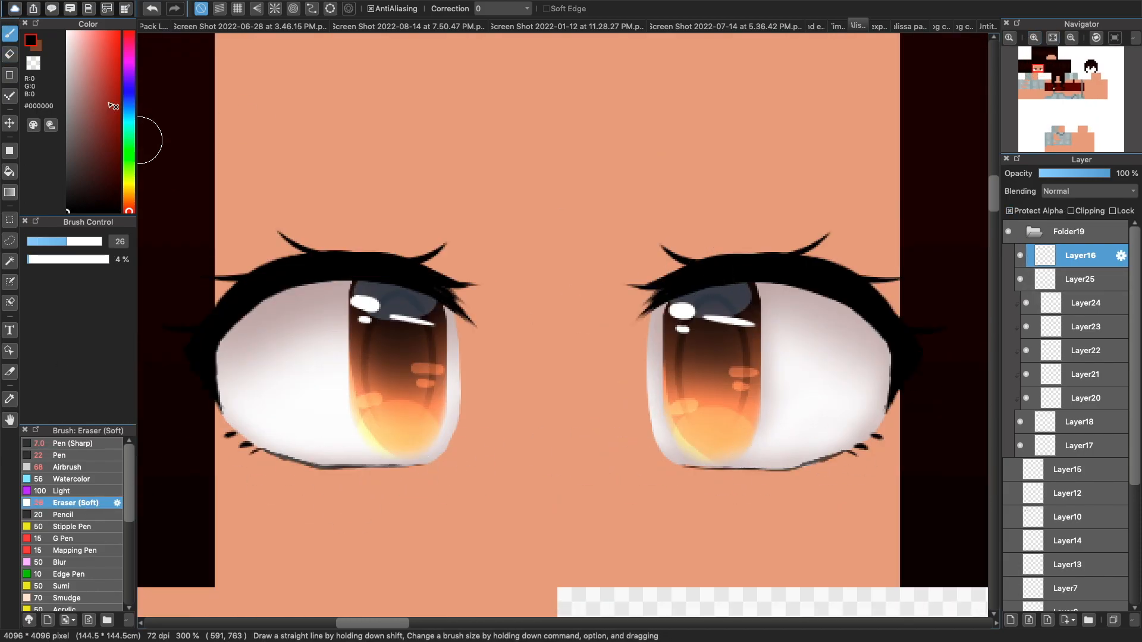
click(83, 455)
click(1034, 209)
drag(561, 241, 557, 254)
key(super+z)
click(1047, 208)
- Airbrush a reddish-brown tint over the inner lash tips, outer corners and lower lash lines of both eyes on Layer16 with Protect Alpha on
click(82, 466)
drag(440, 288, 466, 301)
drag(707, 277, 640, 318)
drag(759, 466, 851, 441)
drag(416, 467, 231, 442)
drag(179, 275, 186, 380)
mouse_move(929, 386)
mouse_down()
mouse_move(935, 350)
mouse_move(915, 371)
mouse_up()
click(105, 81)
drag(458, 291, 484, 373)
drag(639, 282, 627, 321)
drag(592, 466, 458, 479)
- Sample the near-black #090404 and airbrush it softly over both upper lash lines near the irises at size 68
alt+click(696, 272)
drag(707, 265, 674, 223)
drag(422, 259, 393, 242)
double_click(1070, 38)
double_click(1070, 39)
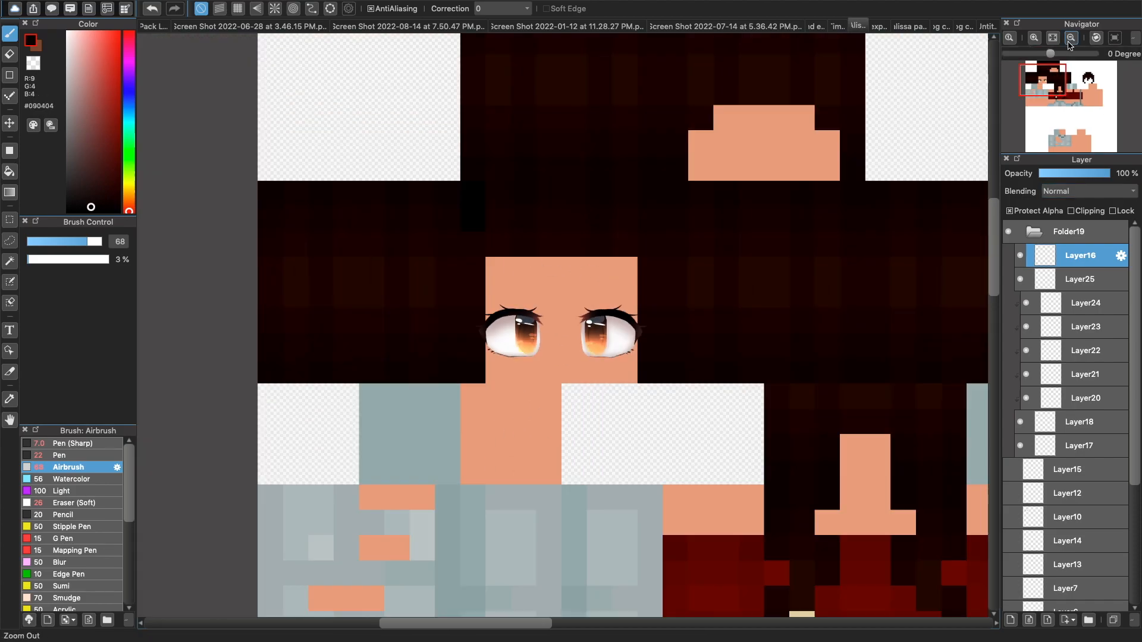
- Airbrush small reddish-brown highlight strokes into both upper lash lines with a warmer hue and a brush size of 16
double_click(1034, 38)
triple_click(1034, 38)
click(105, 96)
click(131, 207)
click(131, 206)
click(52, 241)
mouse_move(305, 237)
mouse_down()
mouse_move(345, 247)
mouse_move(383, 274)
mouse_up()
mouse_move(759, 242)
mouse_down()
mouse_move(735, 267)
mouse_move(781, 259)
mouse_up()
drag(804, 239, 815, 255)
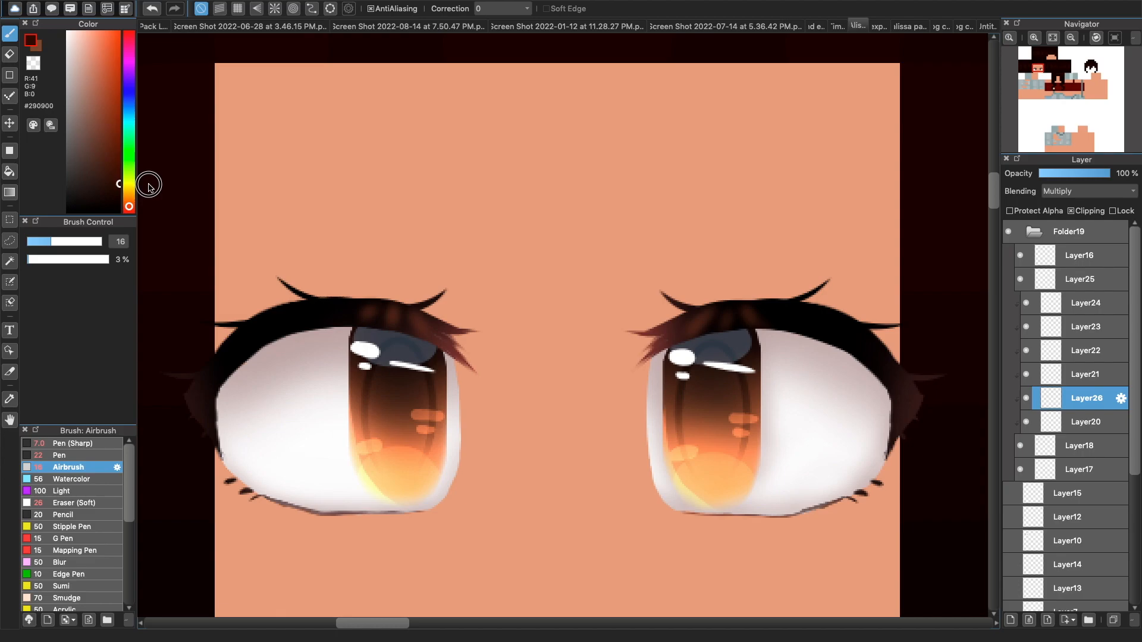
- Darken the upper parts of both irises on the clipped Multiply Layer26 with the Airbrush at size 44 in #1F0700
drag(70, 244, 79, 242)
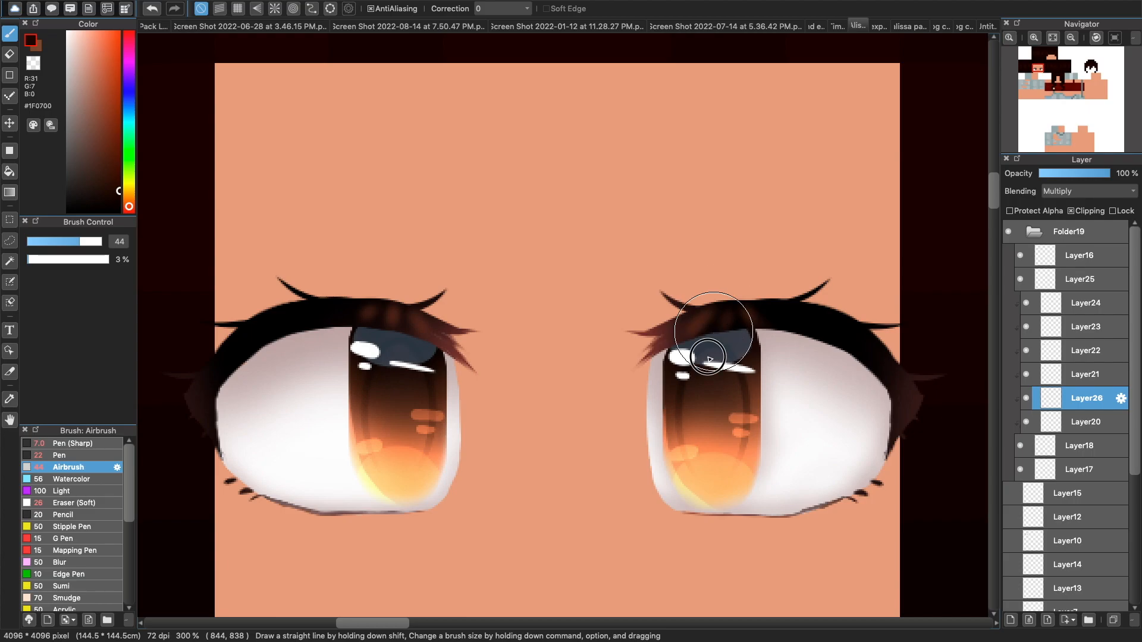
click(1086, 303)
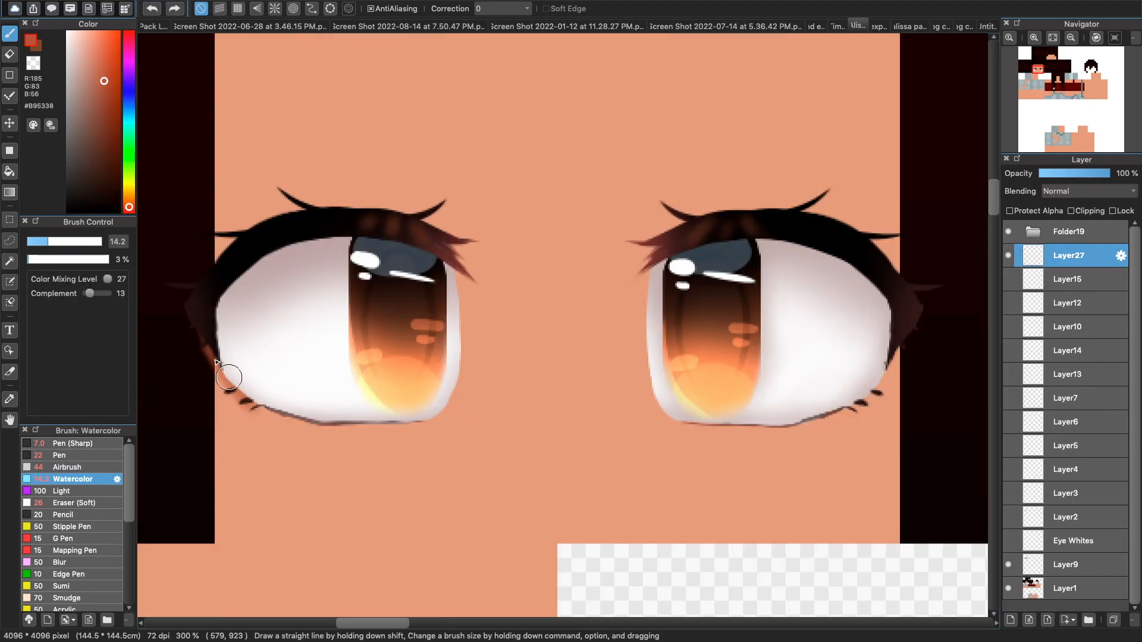
- Paint #B95338 shading along the outer corners of both eyes on Layer27 below Folder19 with Watercolor at size 14.2
mouse_move(225, 377)
mouse_down()
mouse_move(217, 345)
mouse_move(339, 419)
mouse_up()
drag(894, 370, 920, 318)
mouse_move(892, 378)
mouse_down()
mouse_move(863, 403)
mouse_move(914, 330)
mouse_up()
drag(915, 330, 831, 432)
- Airbrush soft brown eyeshadow above both upper lash lines on Layer27 at size 44
click(73, 241)
click(84, 467)
mouse_move(252, 199)
mouse_down()
mouse_move(189, 295)
mouse_move(335, 252)
mouse_move(250, 214)
mouse_up()
mouse_move(779, 211)
mouse_down()
mouse_move(825, 225)
mouse_move(877, 215)
mouse_move(911, 309)
mouse_up()
- Clear the eyeshadow that spills onto the hair on both sides of the face by filling rectangles with transparency
click(9, 150)
click(33, 63)
scroll(228, 99, left, 3)
drag(202, 60, 366, 458)
drag(308, 117, 362, 414)
drag(376, 624, 424, 624)
drag(622, 84, 511, 509)
key(super+z)
drag(513, 124, 622, 509)
drag(414, 624, 385, 623)
- Soften the shading at the lower outer corner of the eye with Eraser (Soft)
click(9, 33)
click(74, 503)
mouse_move(247, 425)
mouse_down()
mouse_move(287, 428)
mouse_move(202, 395)
mouse_up()
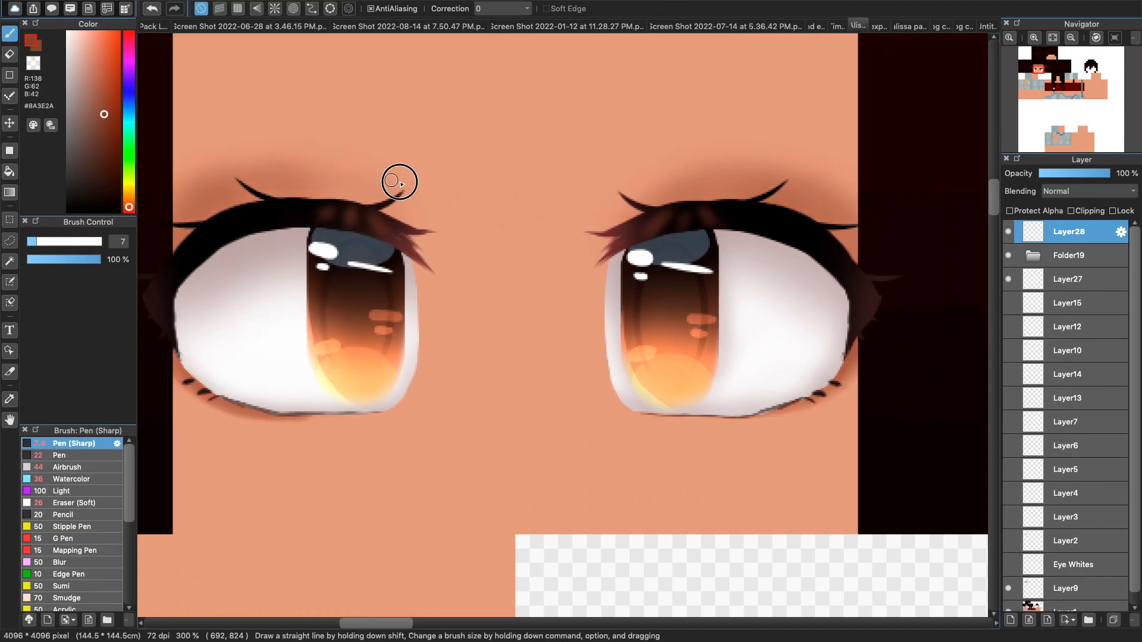
- Draw an eyelid crease in #8A3E2A on Layer28 with Pen (Sharp) size 7, place a mirrored copy above the other eye and merge it down
mouse_move(381, 177)
mouse_down()
mouse_move(426, 212)
mouse_move(381, 179)
mouse_up()
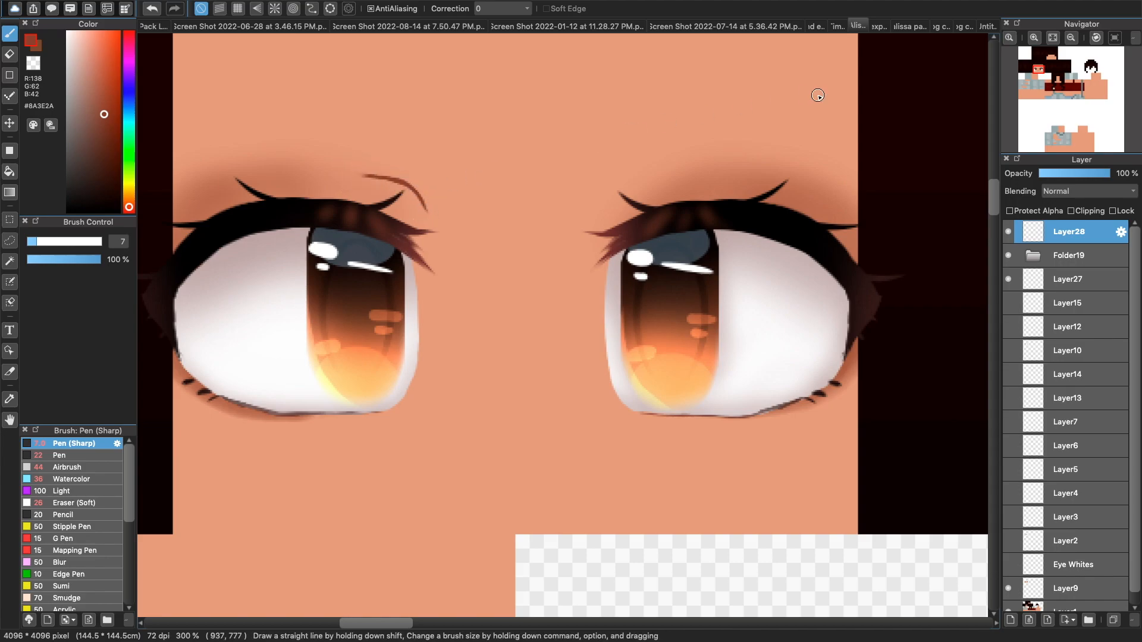
key(super+c)
key(super+v)
drag(430, 188, 650, 164)
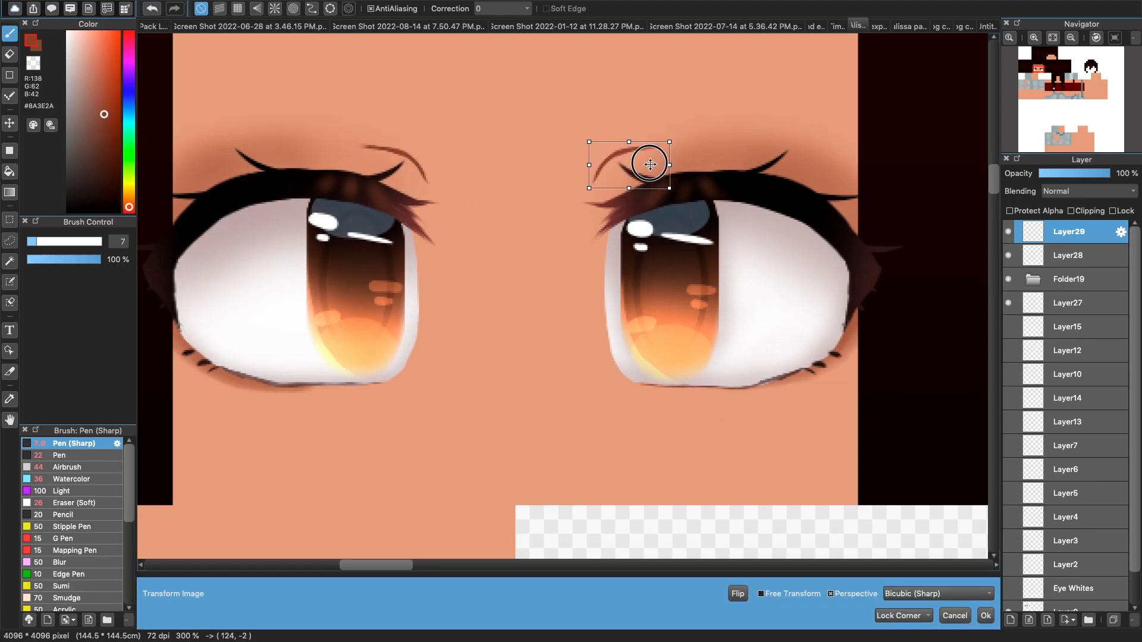
key(Return)
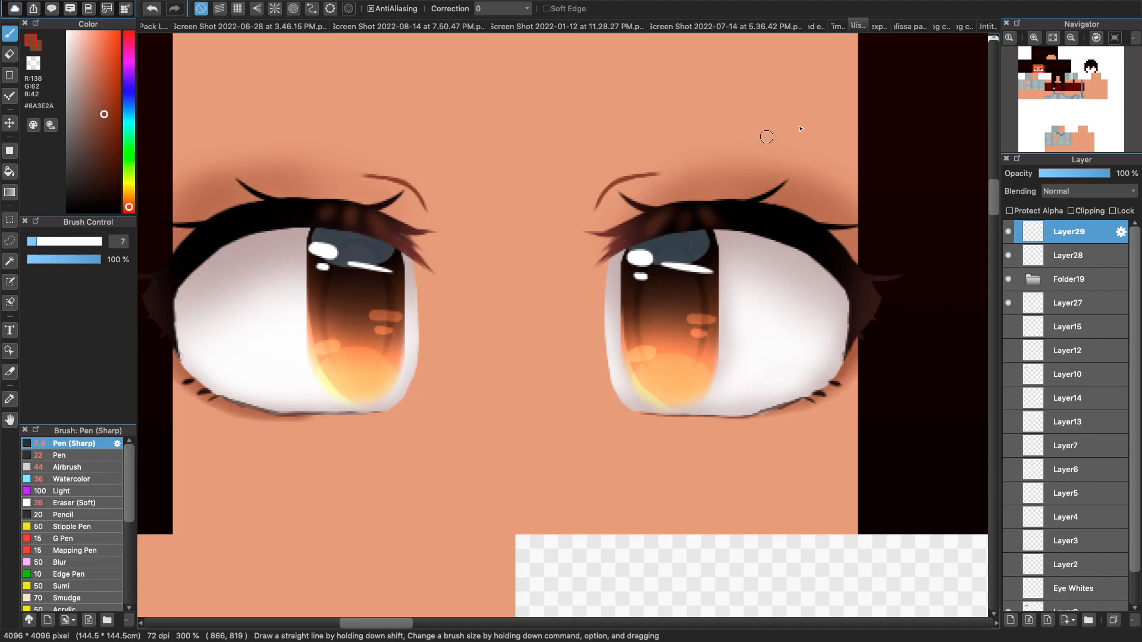
key(super+e)
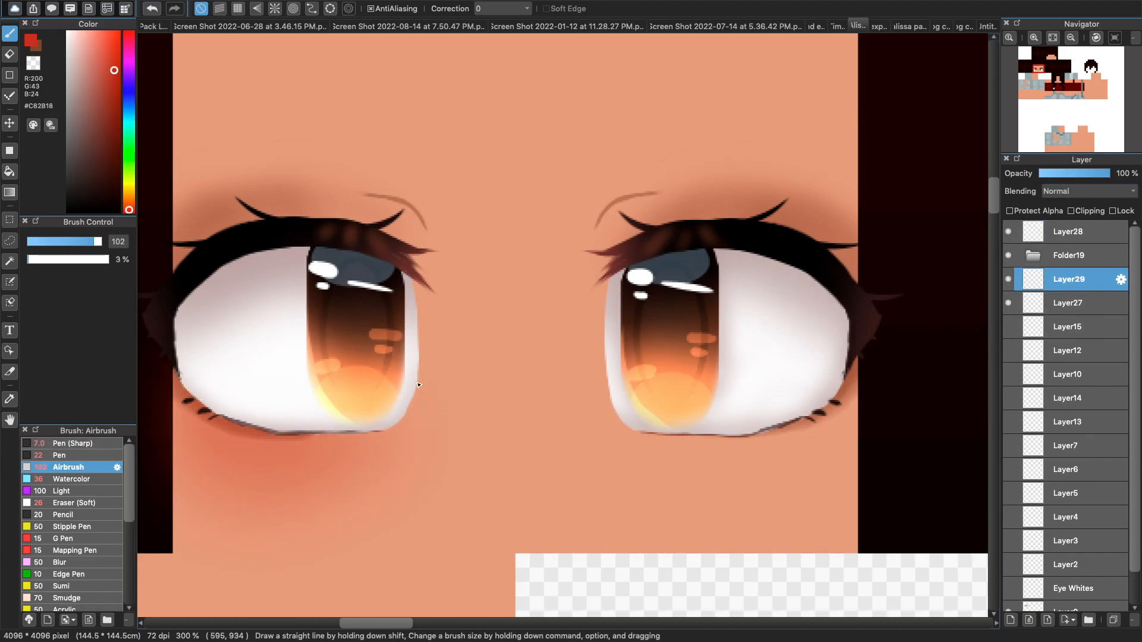
- Airbrush #C82818 blush beneath the eyes on Layer29 at size 102 and clear the overspill from the hair with transparent fill rectangles
mouse_move(842, 398)
mouse_down()
mouse_move(675, 453)
mouse_move(889, 407)
mouse_up()
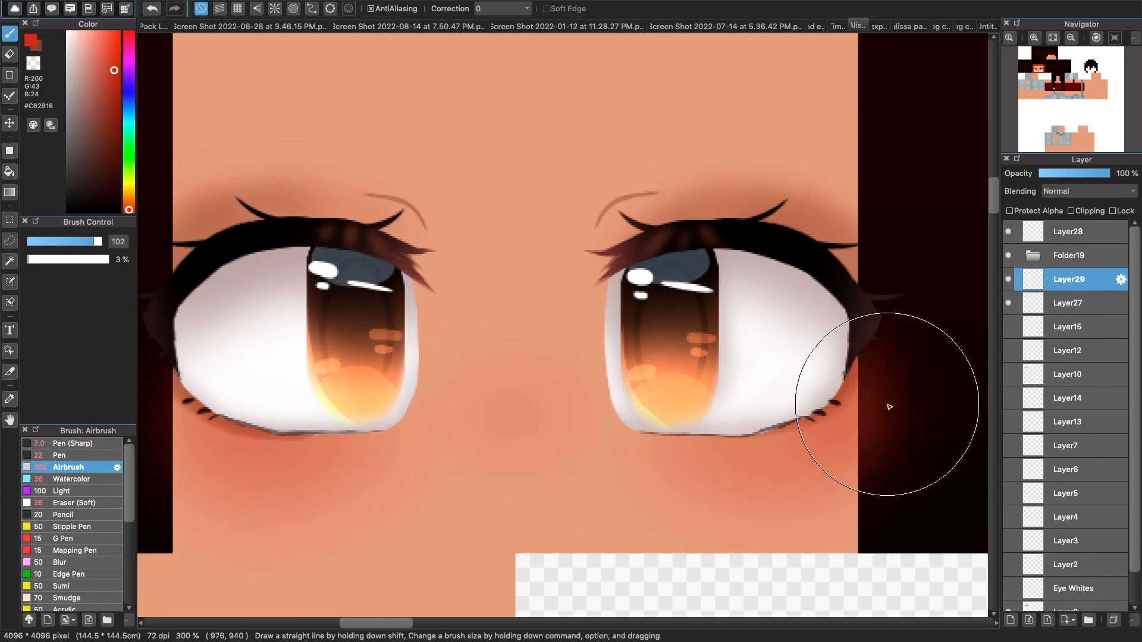
click(10, 151)
click(33, 63)
drag(407, 623, 425, 623)
drag(740, 553, 663, 183)
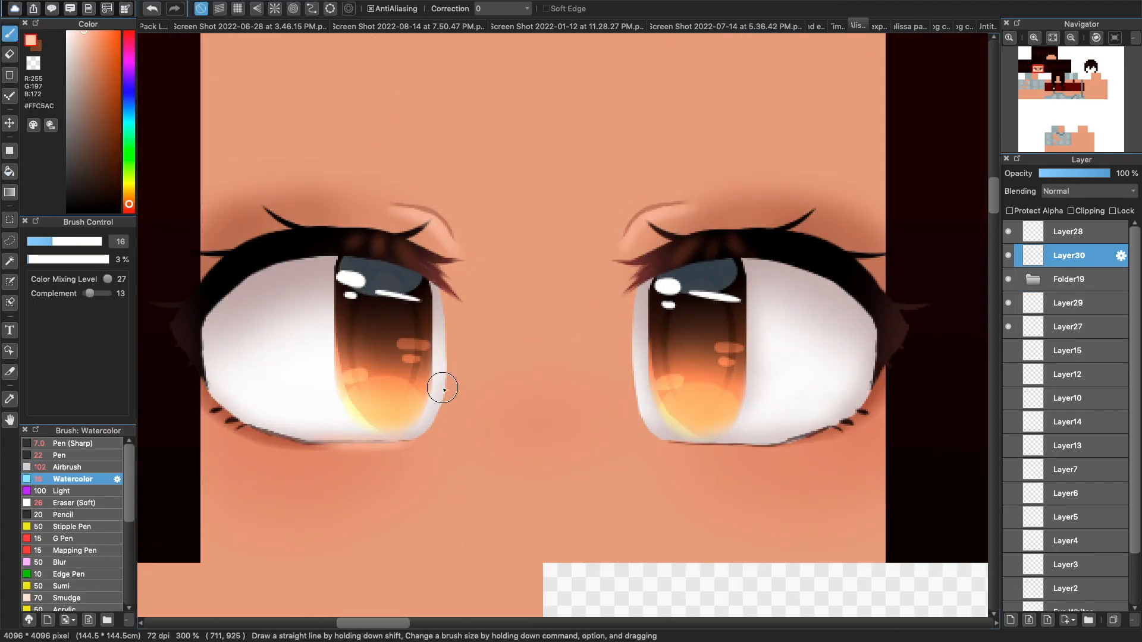
- Undo the last Watercolor stroke and paint a thin white highlight under the lower lash line with a smaller brush, size 12.7
key(super+z)
click(1062, 303)
key([)
drag(649, 444, 735, 445)
- Lower the opacity of the skin highlights and set the eyelid-crease Layer28 to 44% opacity
drag(1076, 173, 1062, 174)
click(1068, 255)
click(1071, 175)
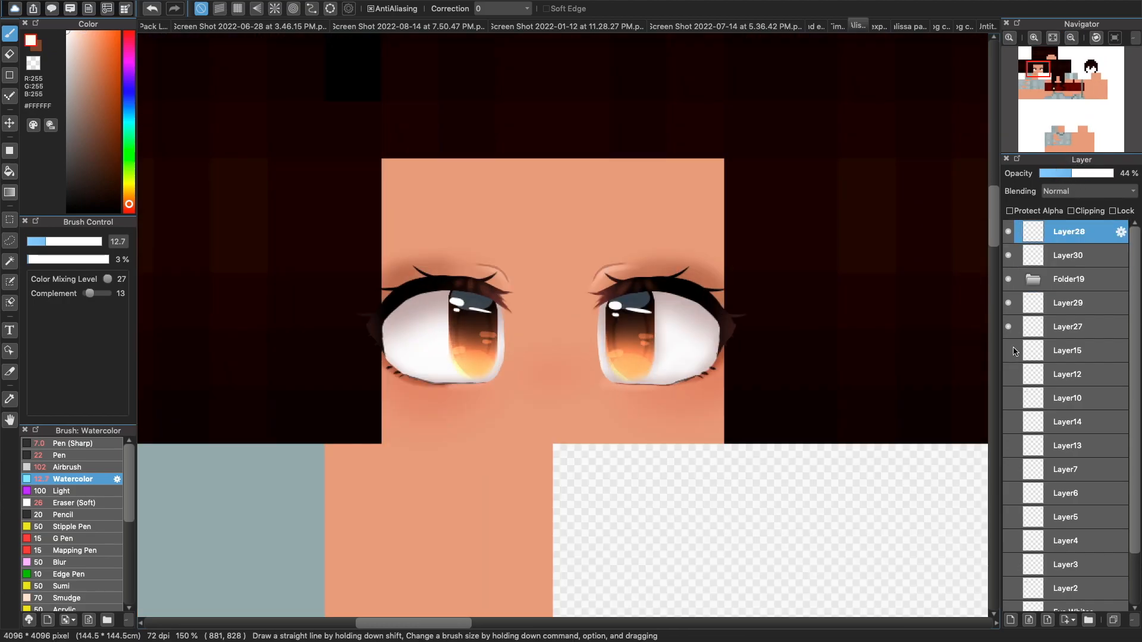
- Show the old eyebrows on Layer15 and reduce the layer's opacity to use them as a faint guide
click(1009, 351)
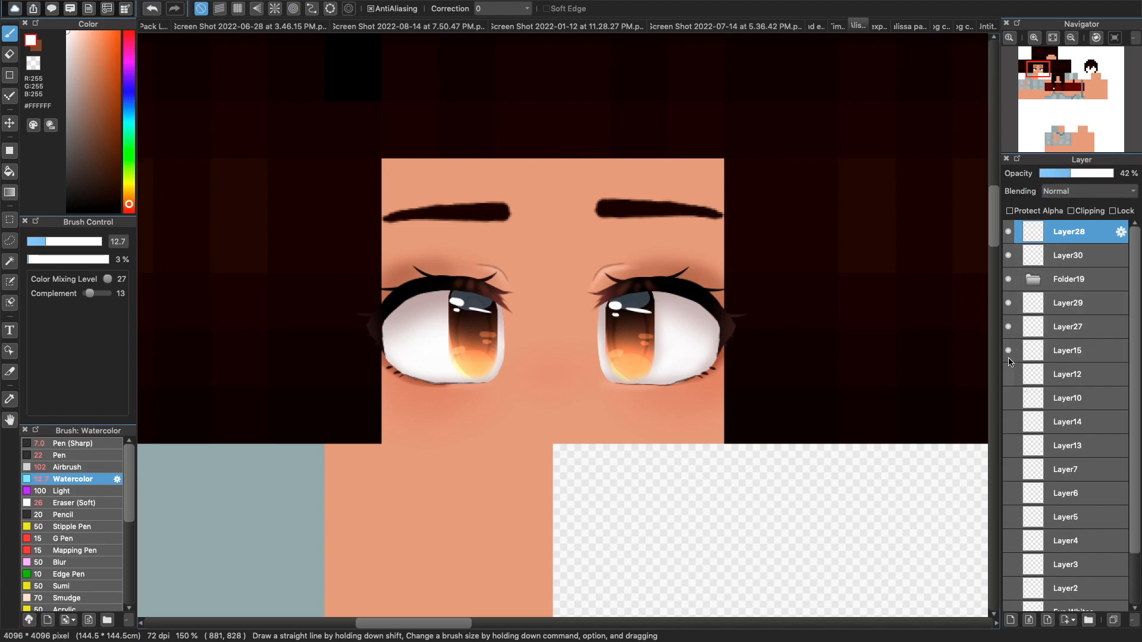
click(1067, 350)
click(1058, 173)
- Add Layer31 on top, sample the hair color #140000 and outline one eyebrow over the guide with Pen (Sharp) size 7
click(1060, 232)
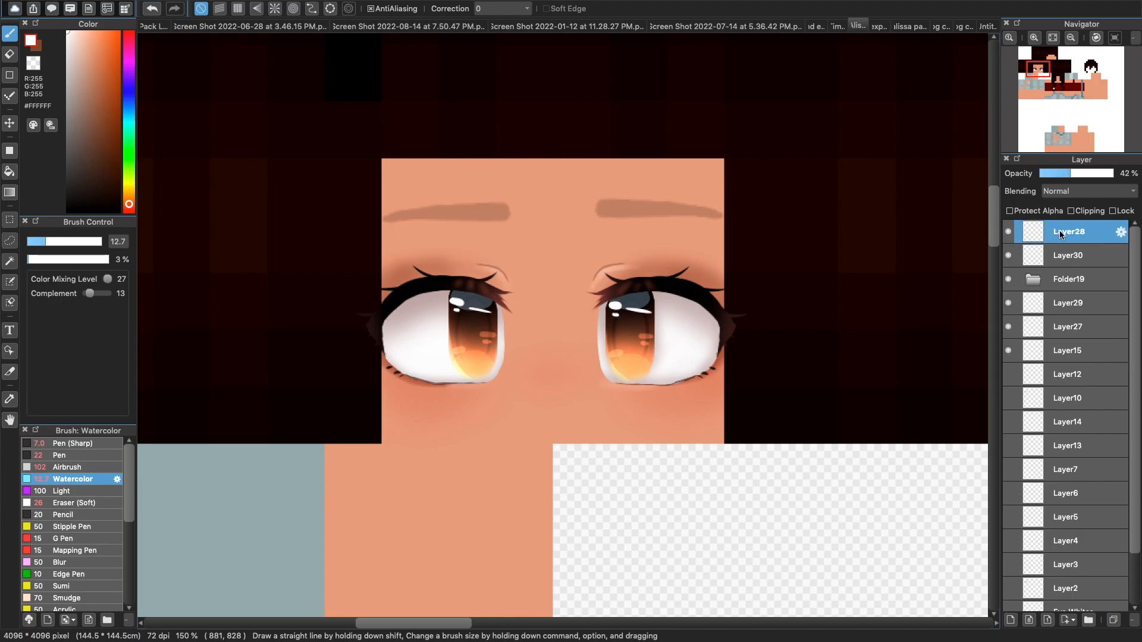
click(1010, 620)
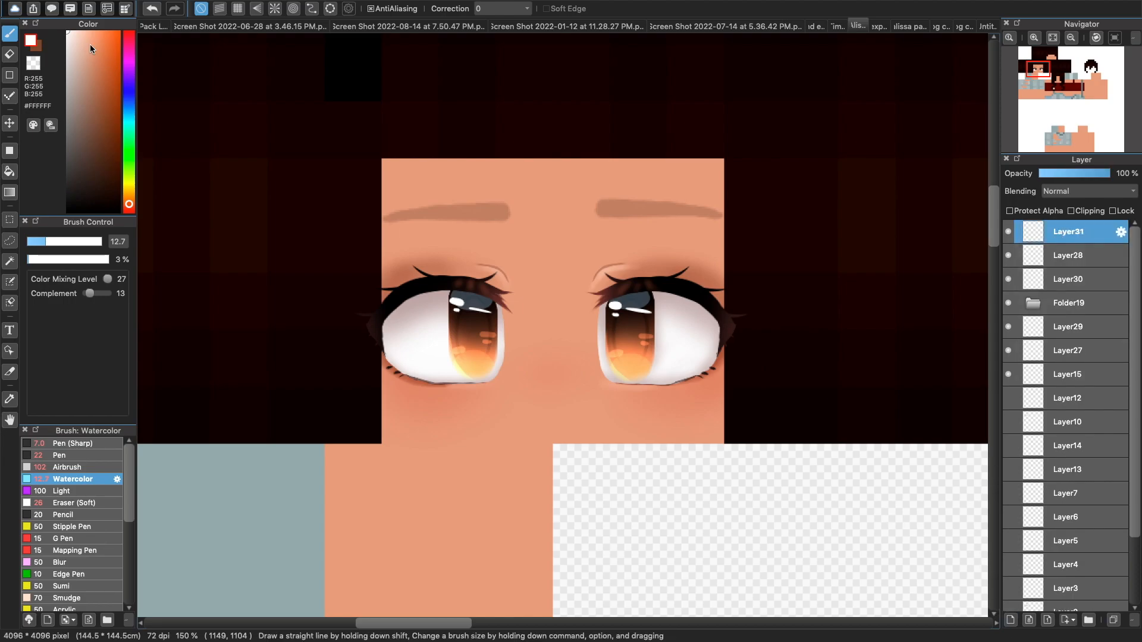
alt+click(480, 131)
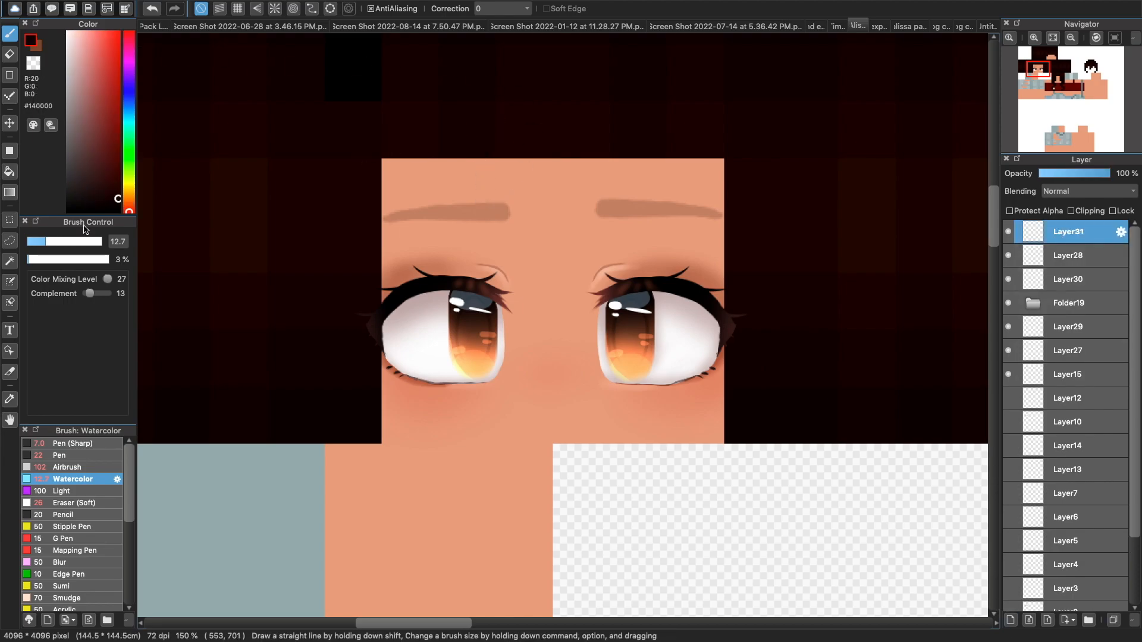
click(94, 444)
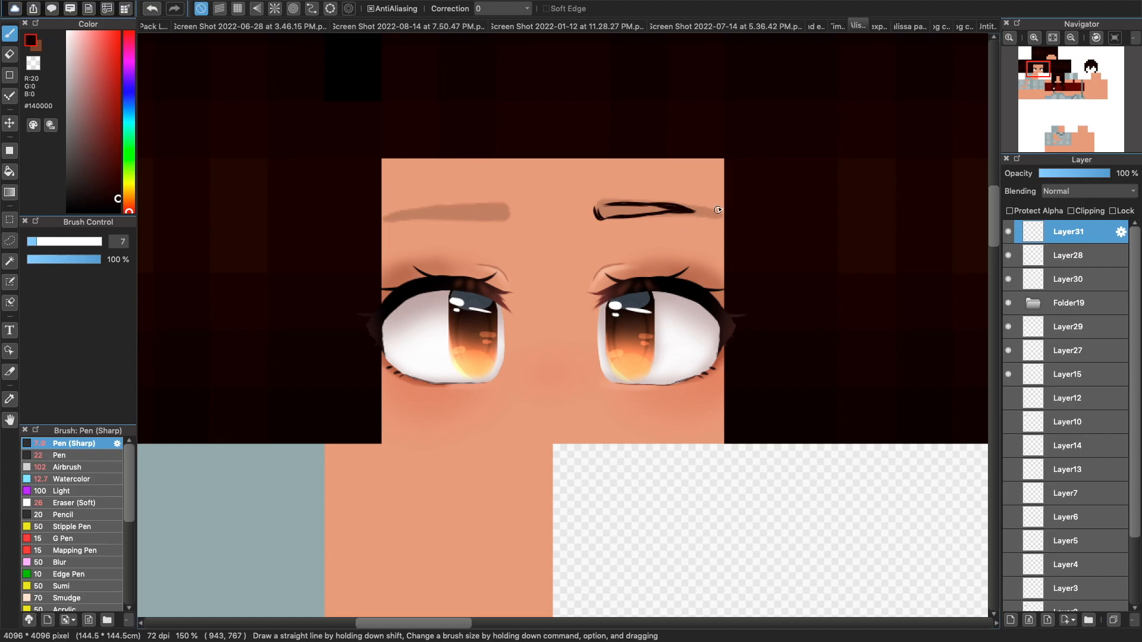
drag(601, 214, 641, 200)
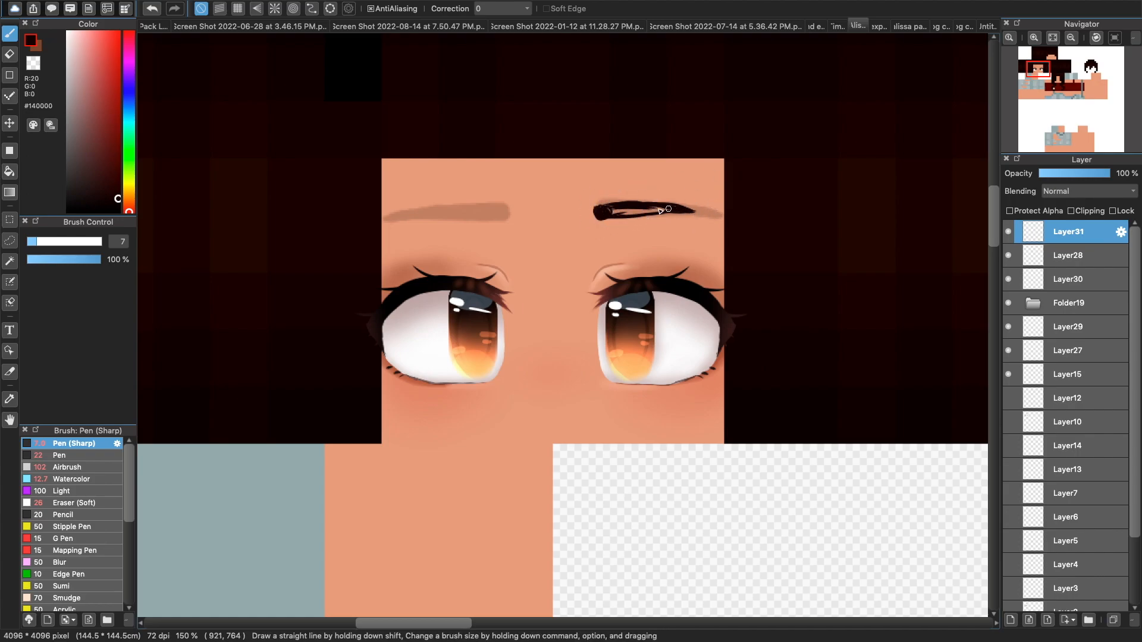
- Fill the outlined eyebrow solid with #140000 on Layer31 using the Pen at size 22 and smooth its lower edge
click(51, 243)
click(59, 455)
drag(600, 213, 692, 211)
drag(1041, 72, 1042, 68)
click(1034, 38)
click(1034, 38)
click(1034, 38)
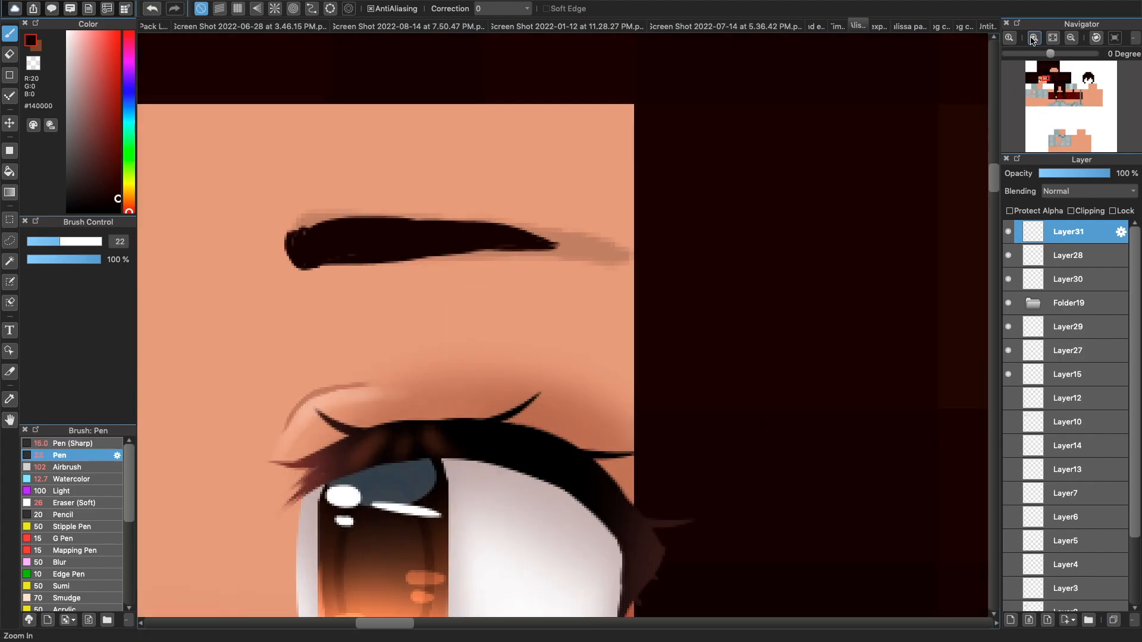
drag(315, 262, 453, 245)
- Trim the eyebrow's edges with the eraser at size 9.7 and taper its outer tail to a slim point
key(e)
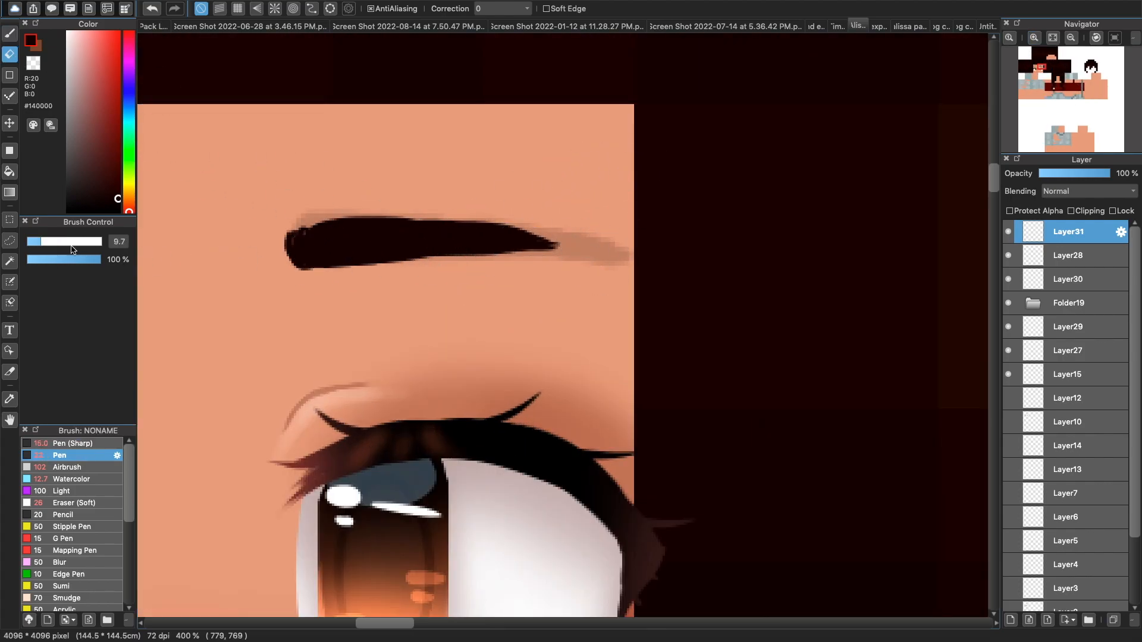
mouse_move(488, 272)
mouse_down()
mouse_move(563, 254)
mouse_move(446, 224)
mouse_up()
drag(293, 285, 581, 245)
- Draw fine hair strokes at the eyebrow's inner end and tail with Pen (Sharp) size 4 in #140000
key(b)
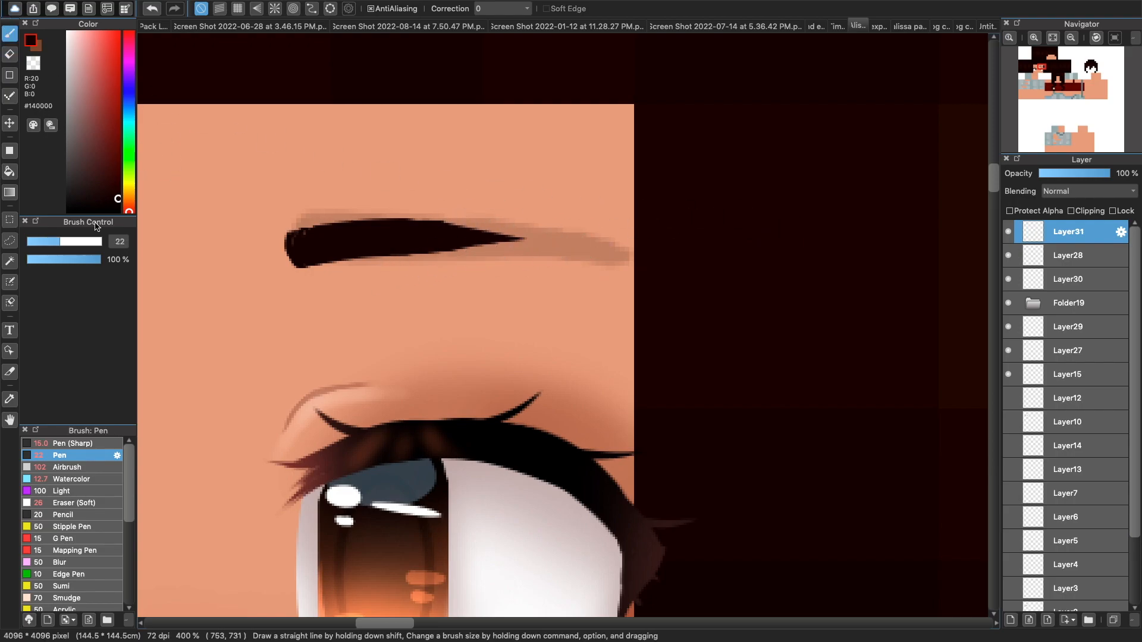
click(34, 242)
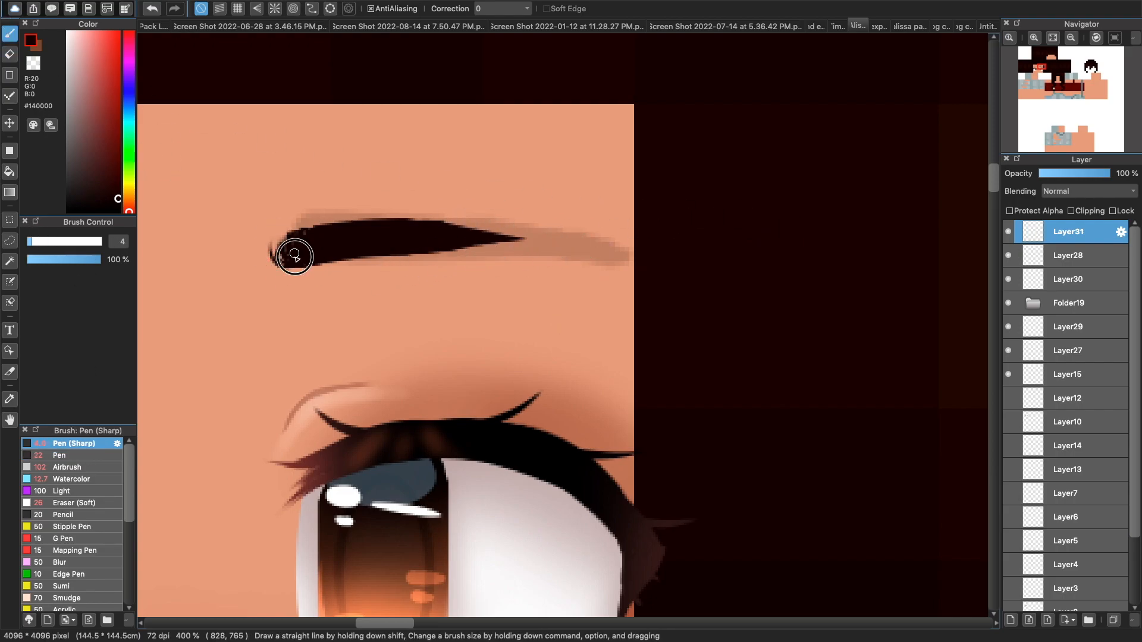
drag(490, 230, 528, 232)
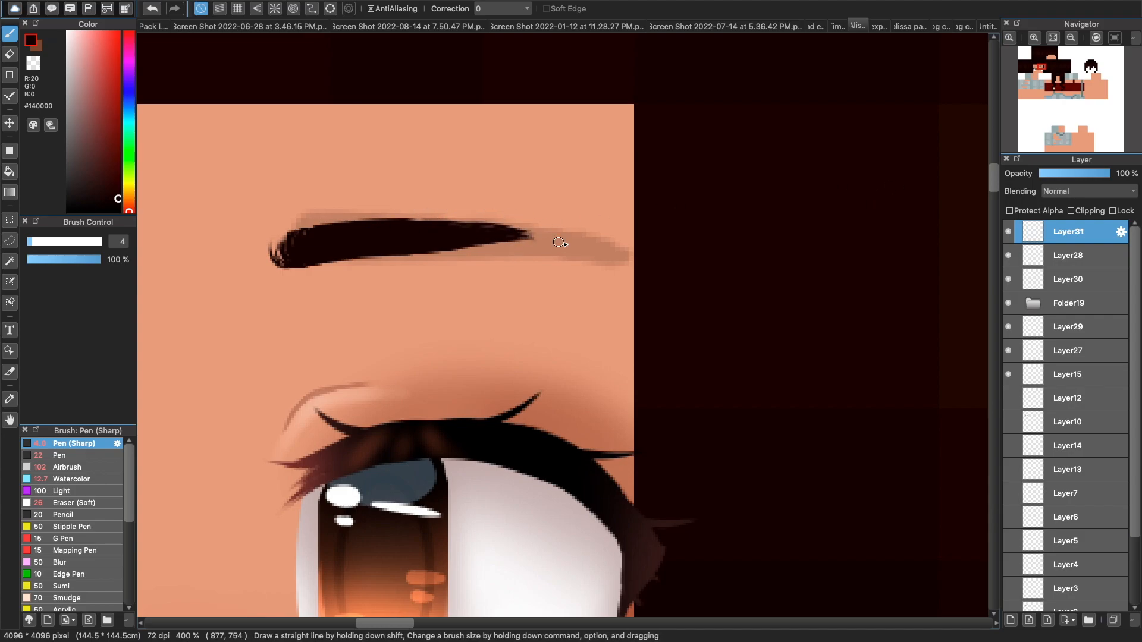
- Paint fine hair highlights inside the eyebrow in #2E100F and #5E3332 with Protect Alpha on, undoing the last stroke
mouse_move(291, 245)
mouse_down()
mouse_move(359, 240)
mouse_move(338, 232)
mouse_move(439, 233)
mouse_up()
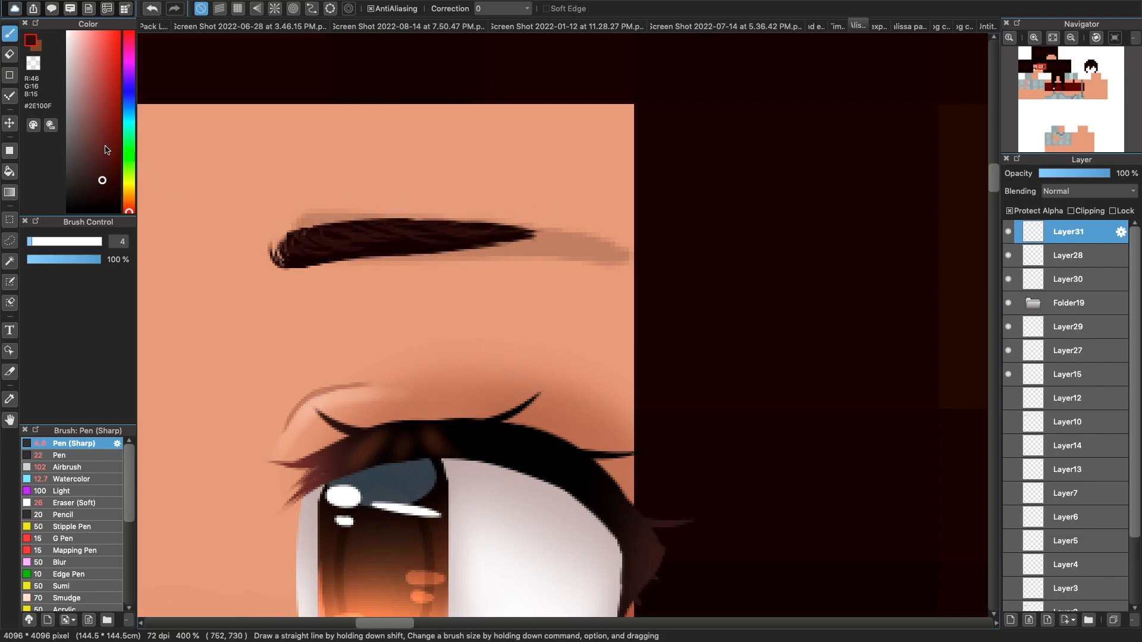
mouse_move(290, 231)
mouse_down()
mouse_move(360, 231)
mouse_move(342, 246)
mouse_up()
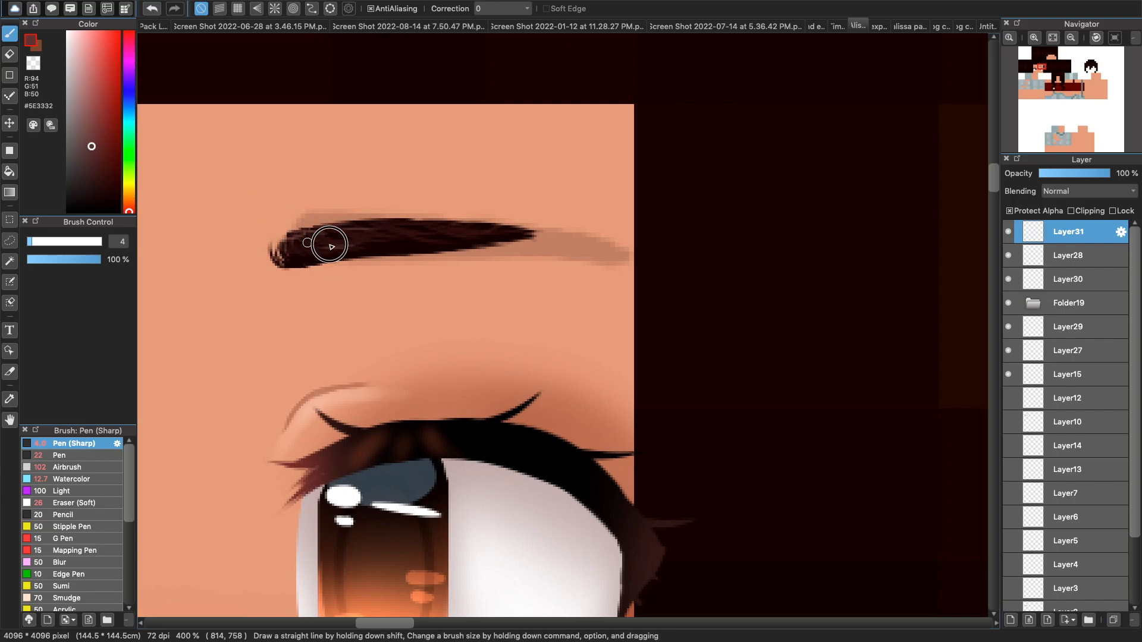
click(1071, 37)
click(1070, 37)
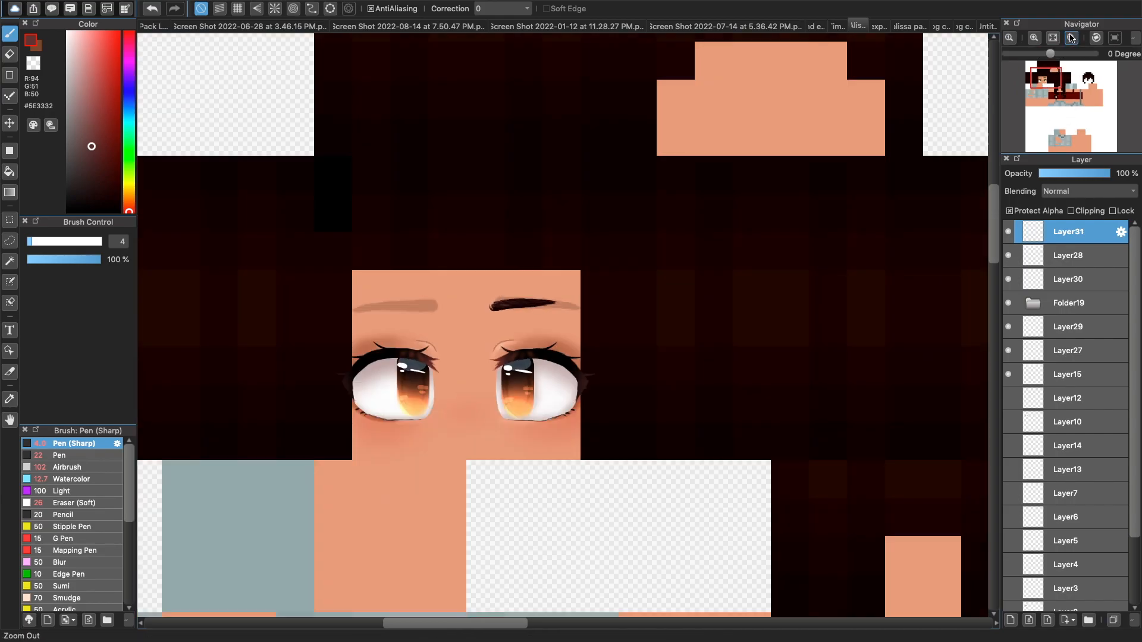
key(super+z)
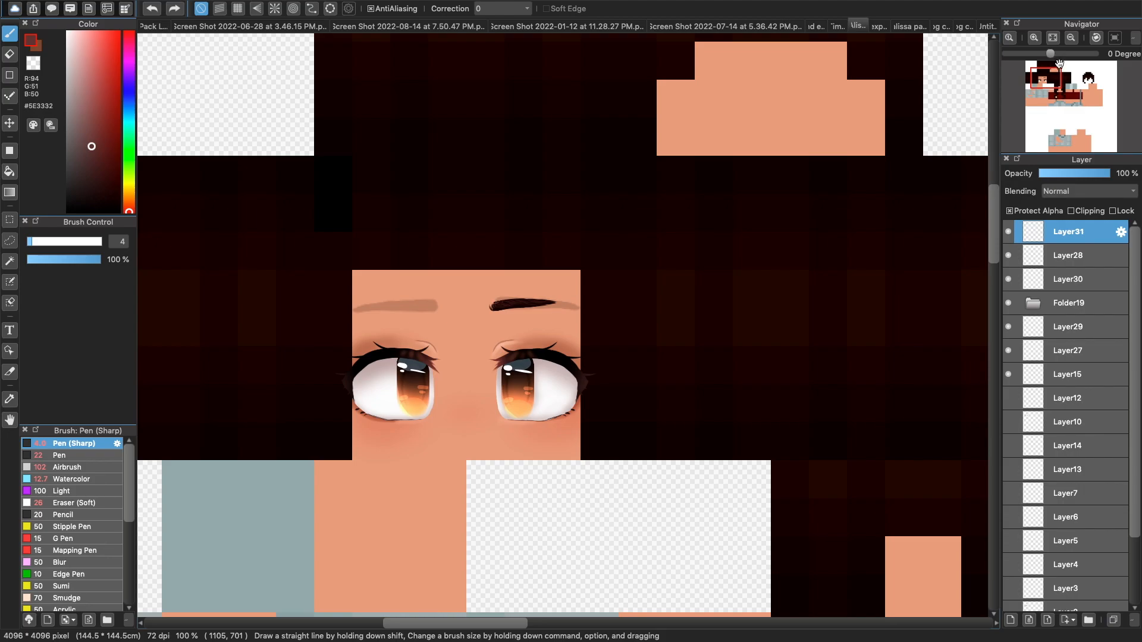
- Paste a mirrored copy of the eyebrow above the other eye, merged into Layer31, and hide the Layer15 guide
key(super+v)
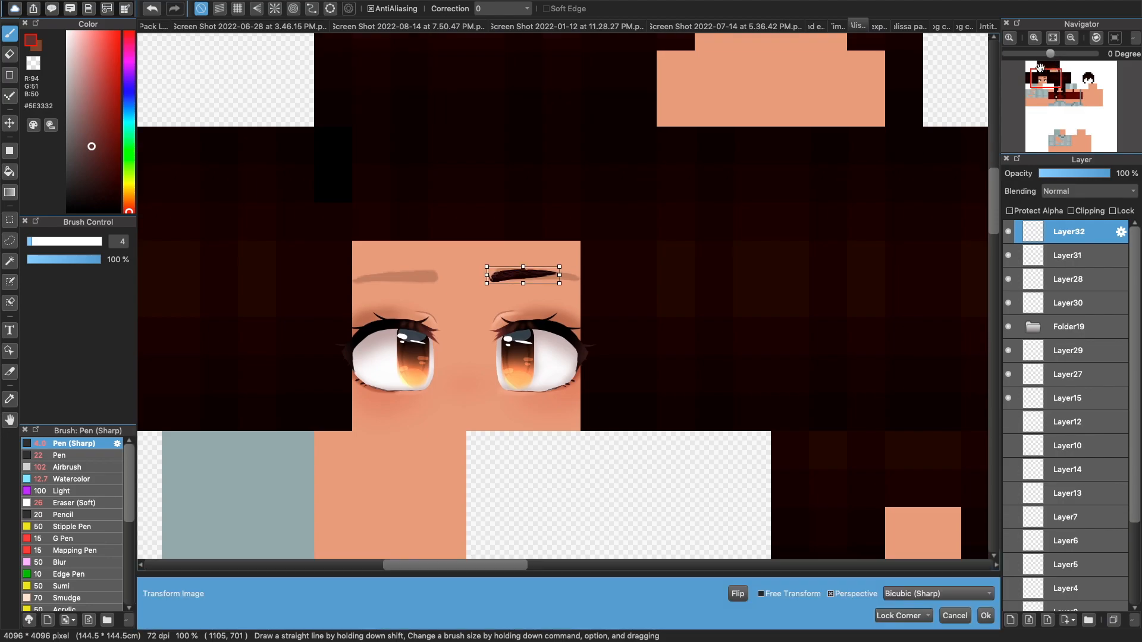
drag(535, 278, 438, 271)
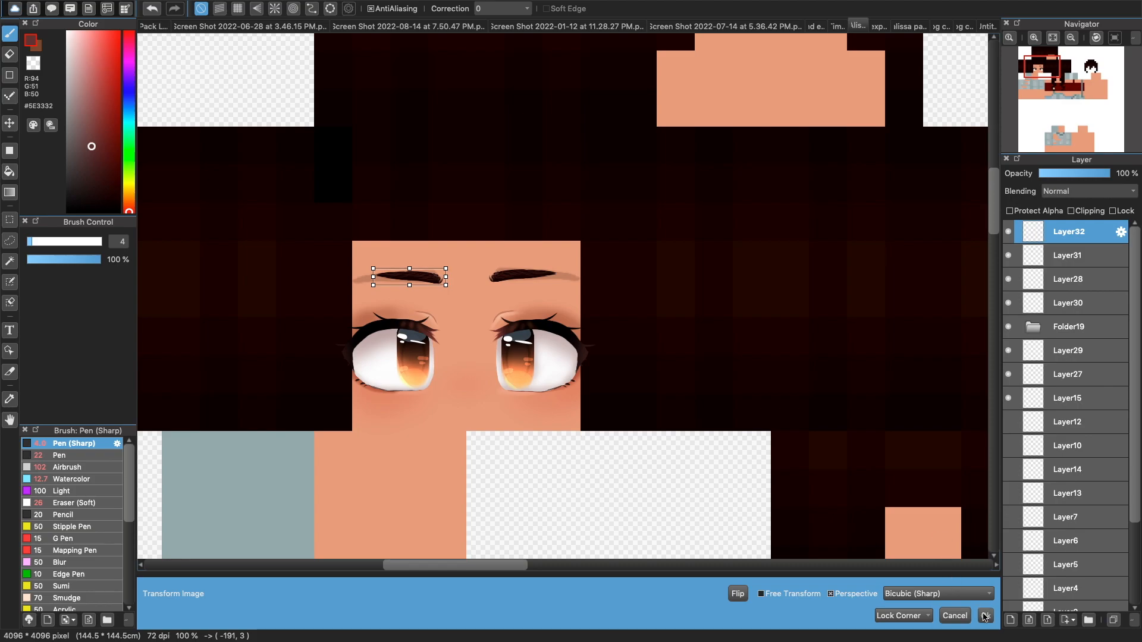
click(985, 616)
click(1008, 233)
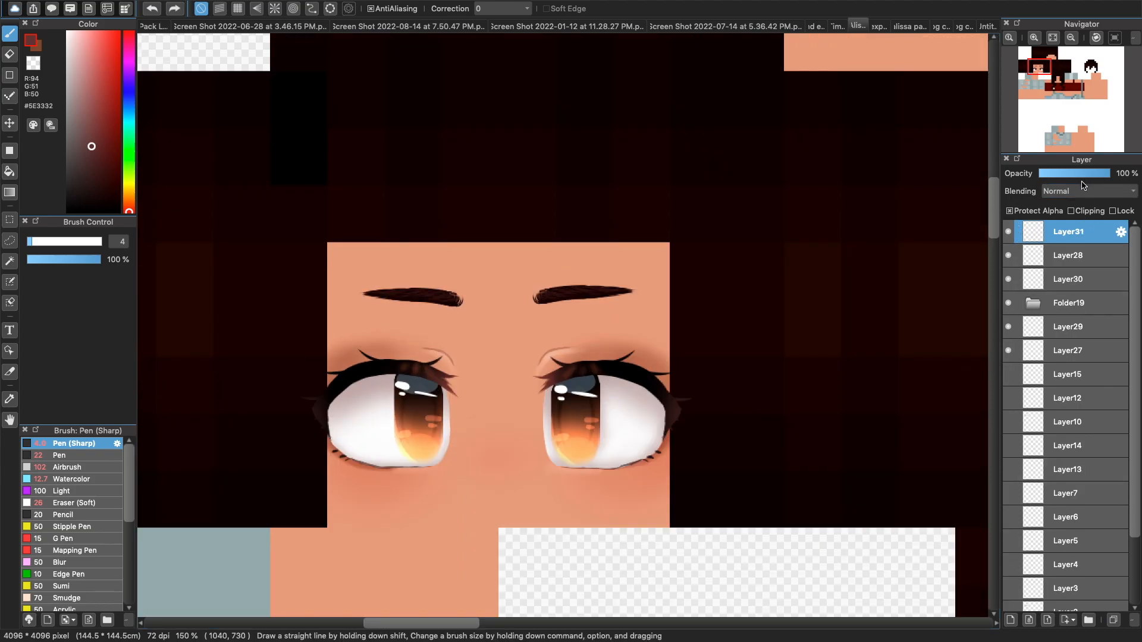
- Transform Layer31 to move both eyebrows slightly down, closer to the eyes
key(super+t)
drag(610, 278, 609, 288)
drag(613, 302, 612, 279)
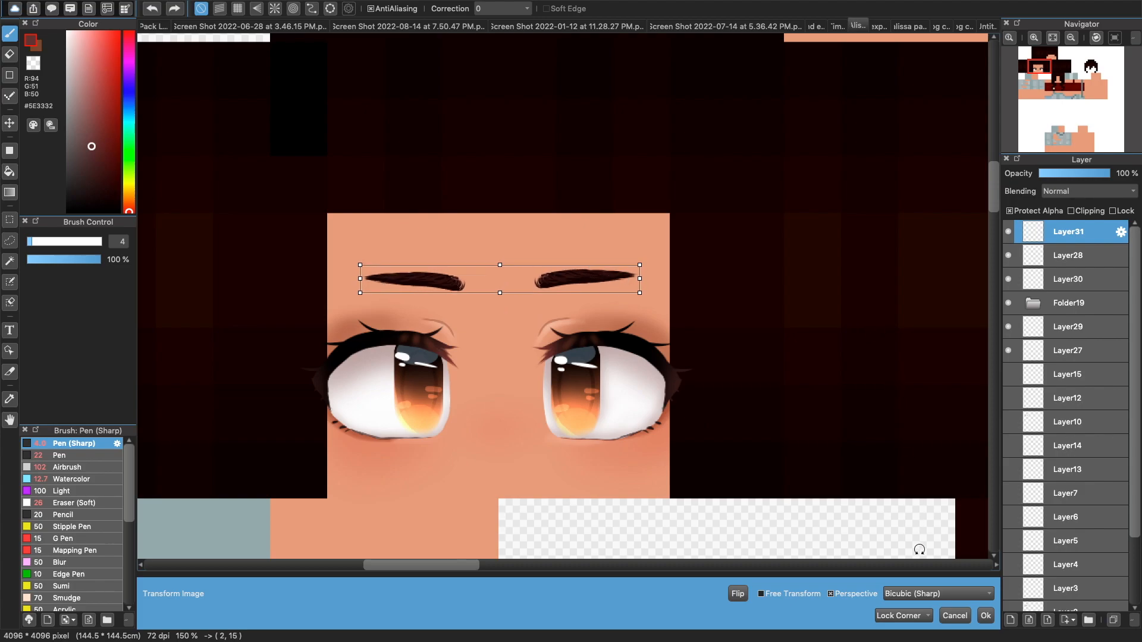
click(985, 615)
drag(1037, 70, 1043, 80)
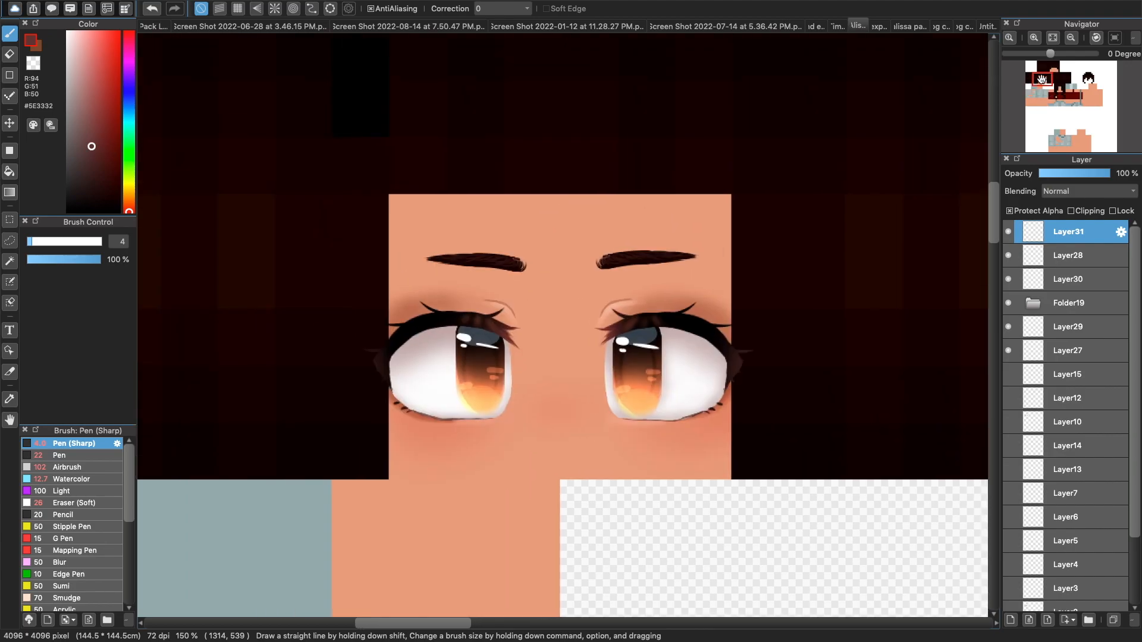
click(1033, 38)
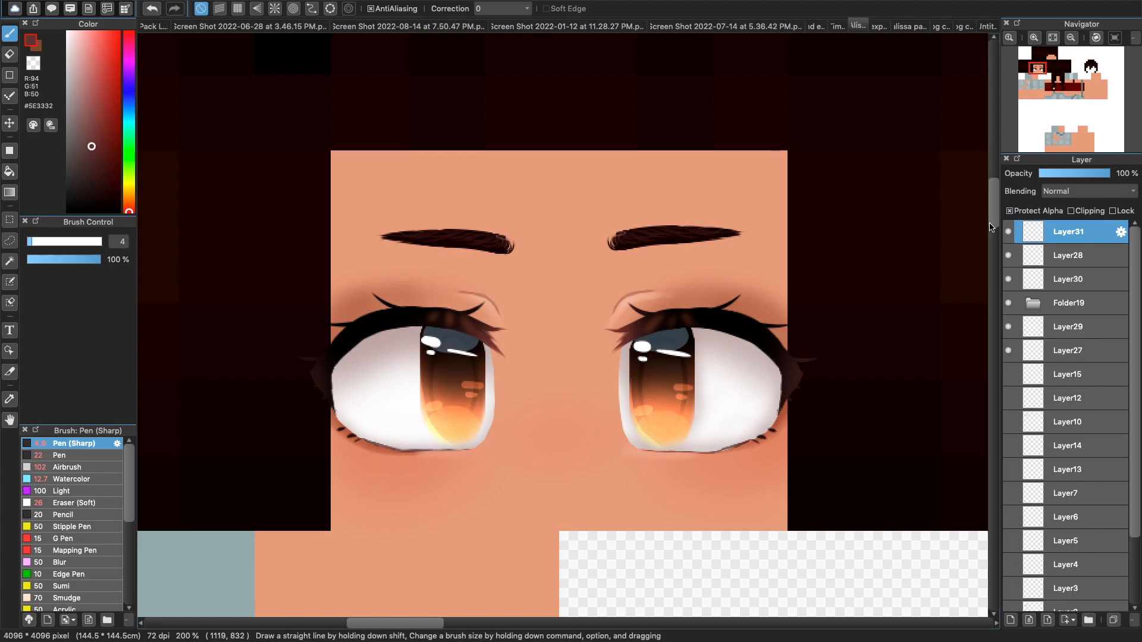
- Switch to the eye pack image and set the Pen to size 10.8 in dark brown #281312
click(1011, 620)
click(97, 176)
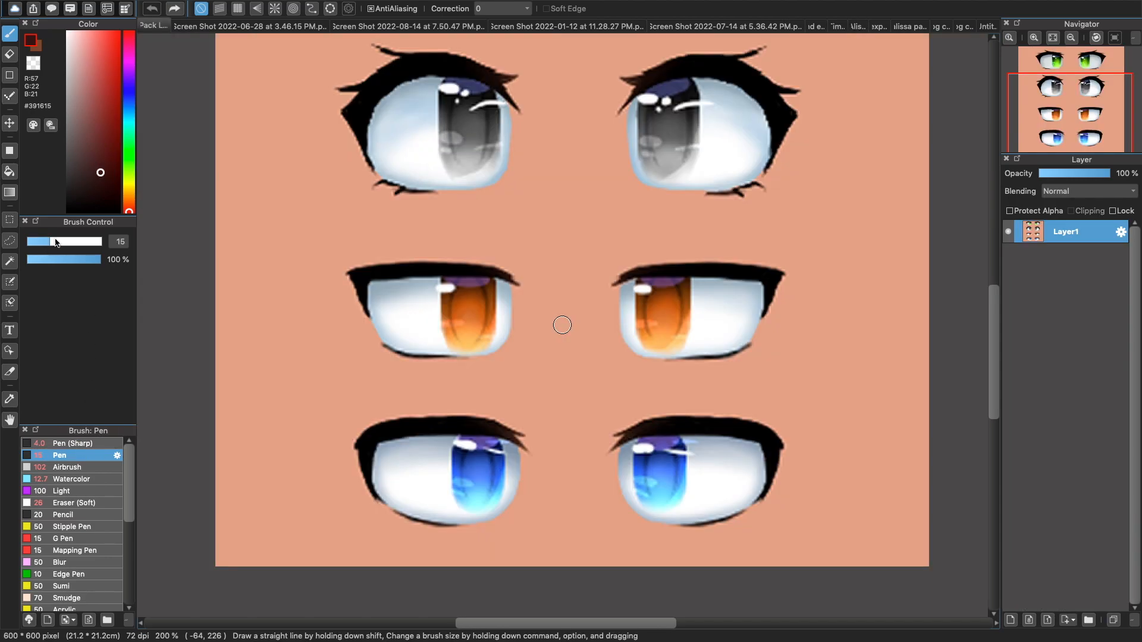
drag(55, 242, 42, 241)
click(96, 184)
- Try thin lash strokes along the orange eyes' upper lids and a small cross between the eyes, undoing the strokes
mouse_move(678, 265)
mouse_down()
mouse_move(708, 252)
mouse_move(764, 257)
mouse_up()
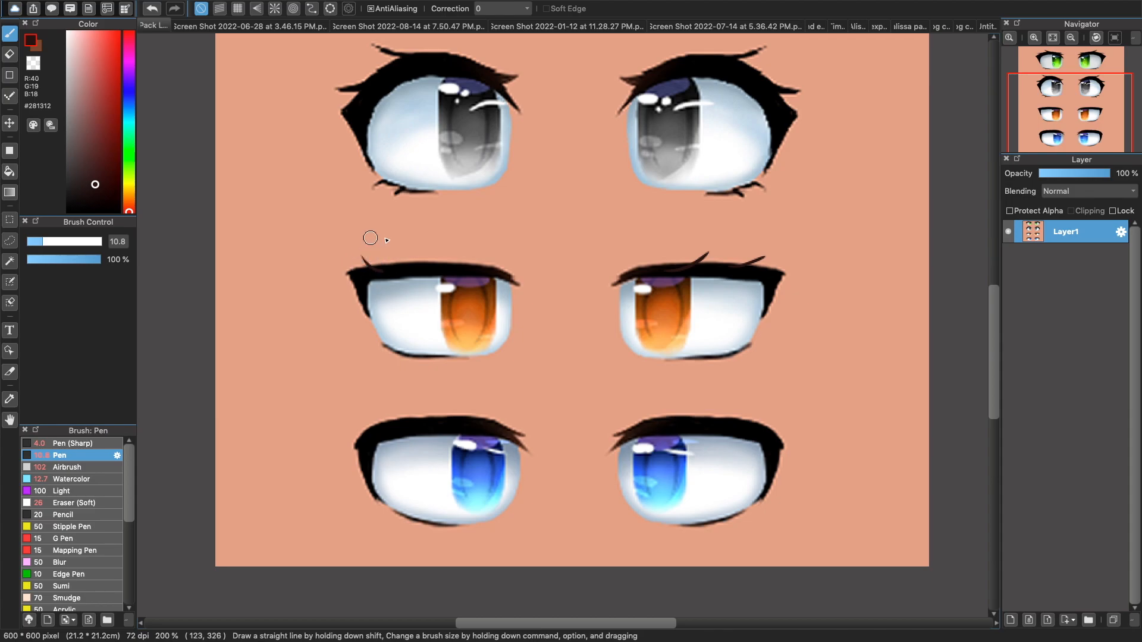
drag(418, 265, 406, 253)
mouse_move(587, 220)
mouse_down()
mouse_move(560, 249)
mouse_move(586, 241)
mouse_up()
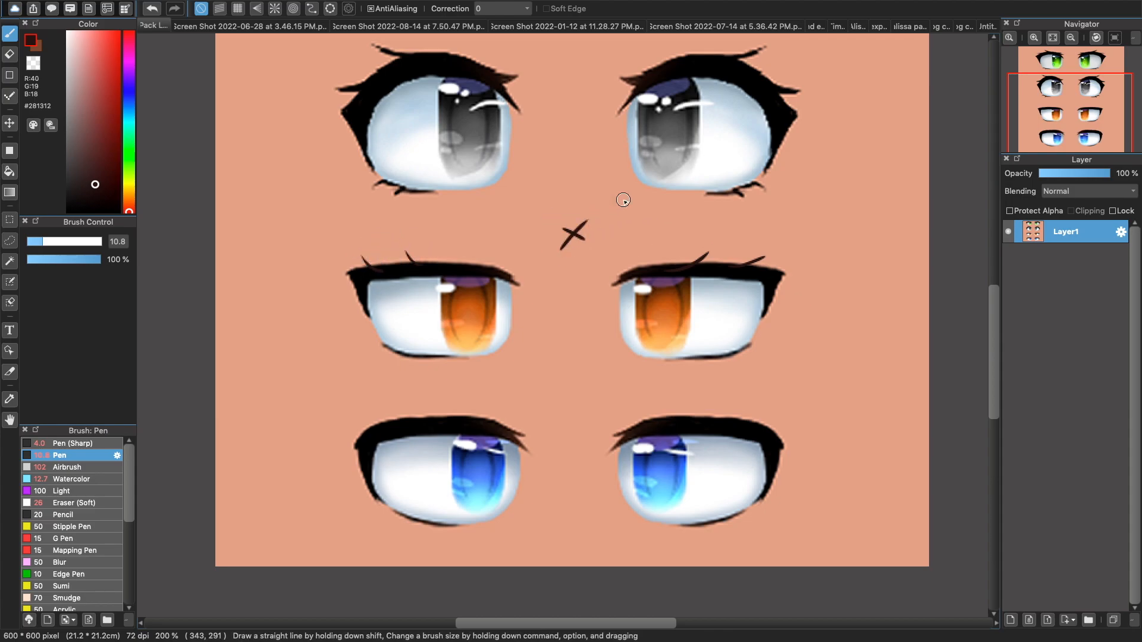
key(super+z)
key(super+z)
key(super+z)
key(super+z)
- Draw a short lower lash at the outer corner of the right-hand orange eye, undoing the extra strokes
mouse_move(751, 344)
mouse_down()
mouse_move(791, 353)
mouse_move(764, 339)
mouse_up()
key(super+z)
key(super+z)
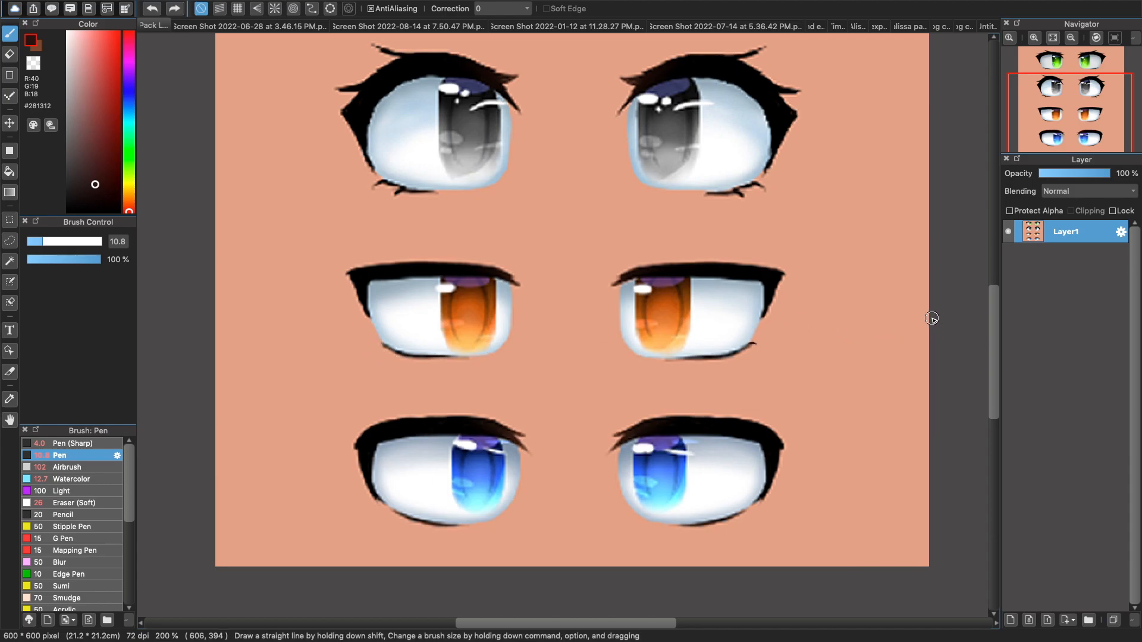
- Paint skin colour #E2A085 over the outer tips of the orange eyes' upper lash lines to trim and round them
alt+click(786, 266)
drag(784, 267, 767, 323)
drag(776, 262, 694, 258)
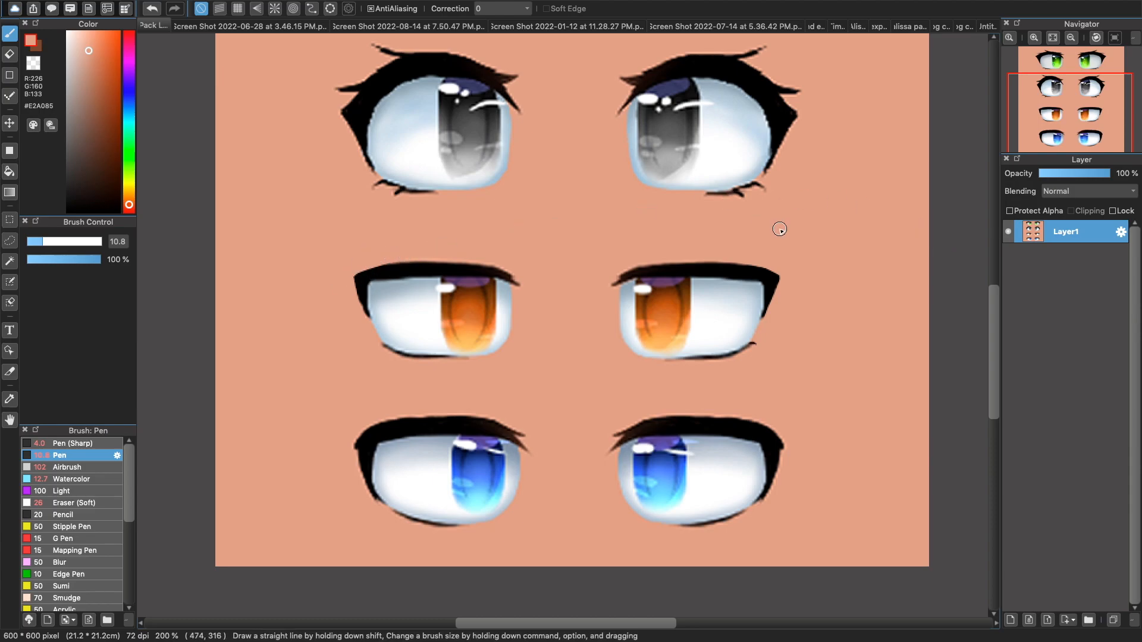
- Try short eyelid crease lines above the orange eyes and a stroke under one eye in #CE714C, undoing them
click(101, 65)
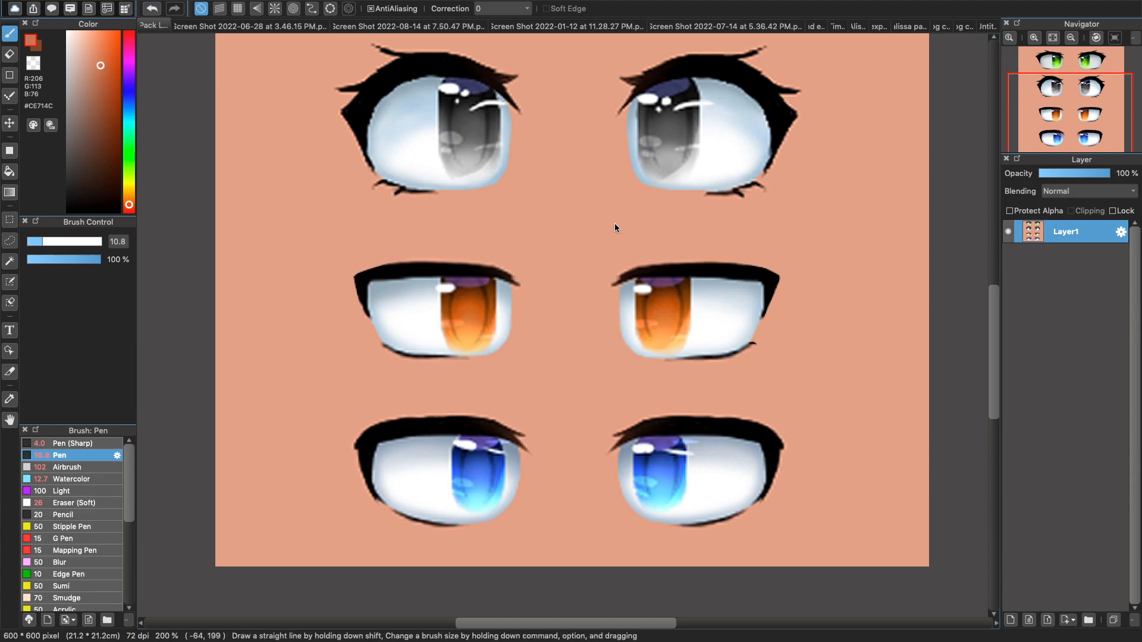
drag(618, 251, 649, 239)
drag(497, 249, 512, 258)
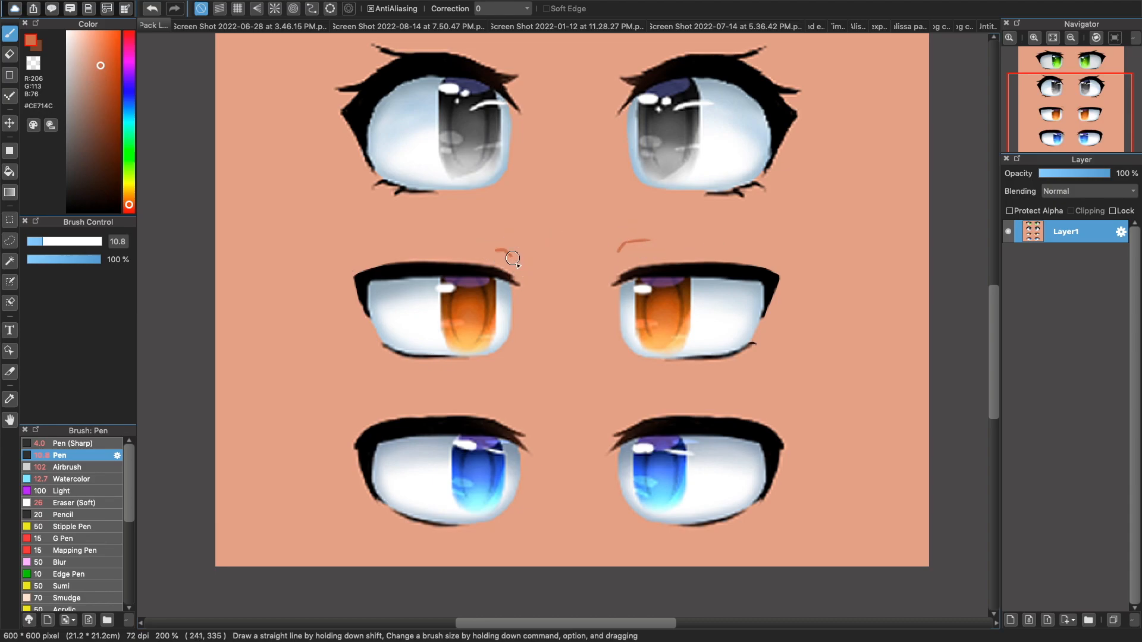
drag(637, 363, 651, 364)
key(super+z)
key(super+z)
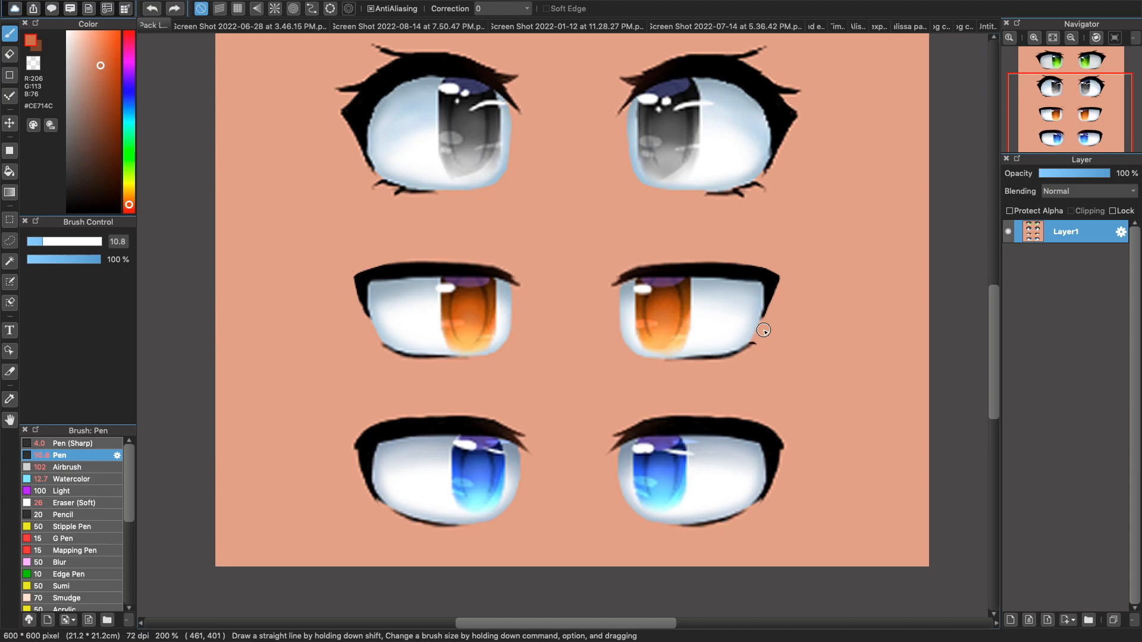
click(1070, 38)
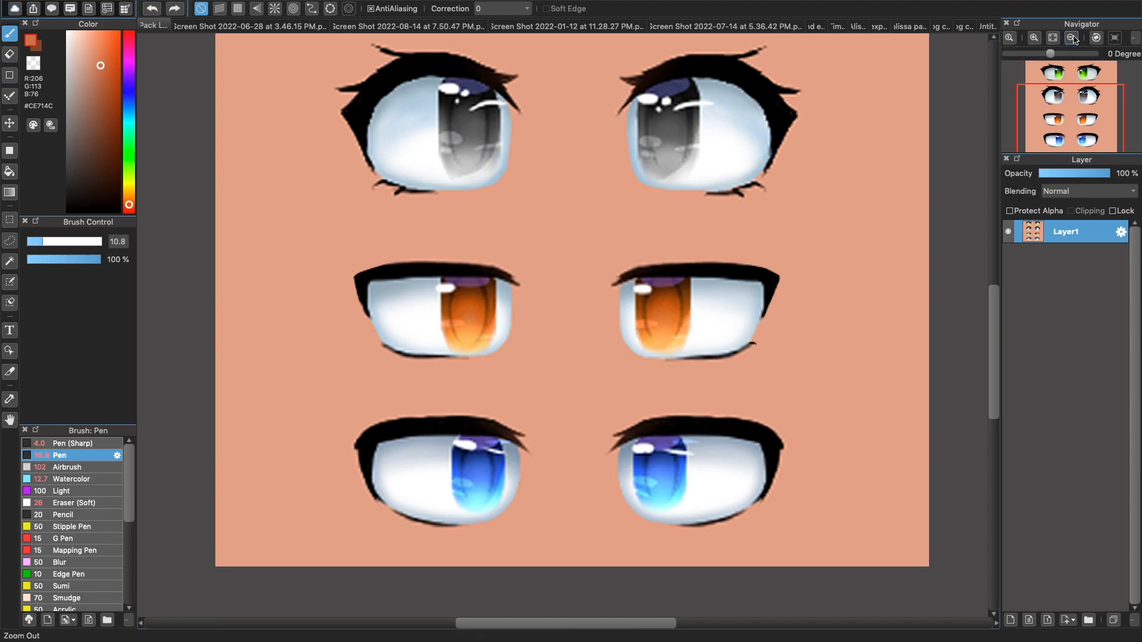